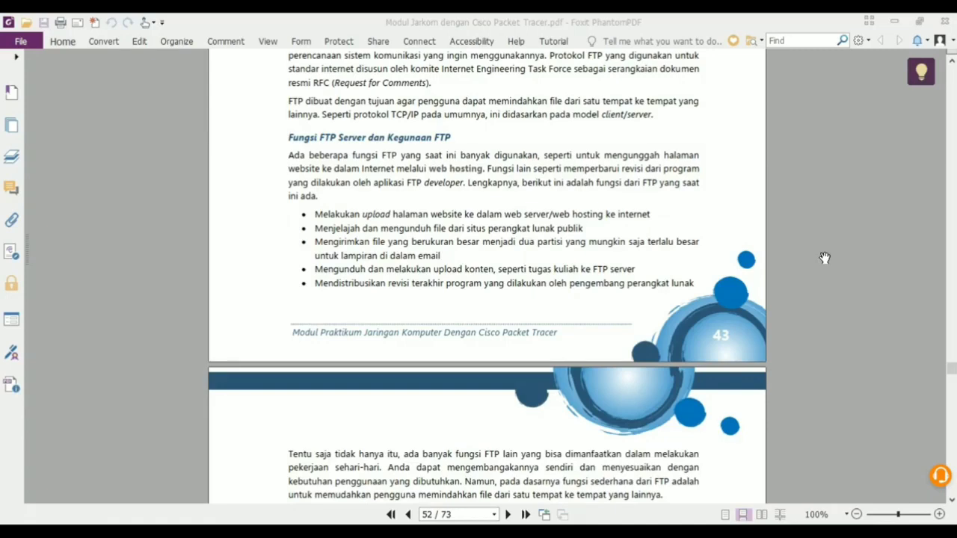
- Read the PDF module's sections on FTP functions, how FTP works, FTP client applications and basic FTP commands
scroll(824, 258, down, 3)
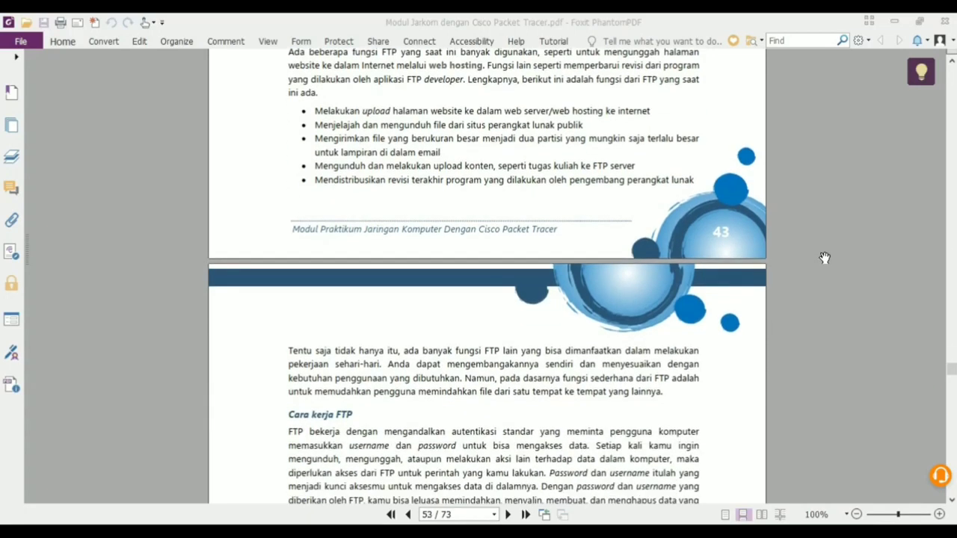
scroll(824, 258, down, 1)
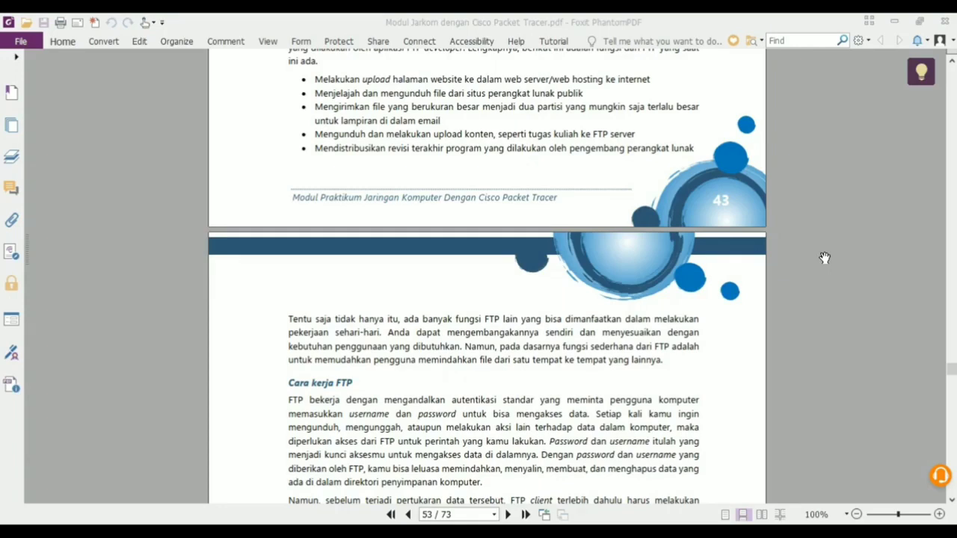
scroll(825, 258, down, 8)
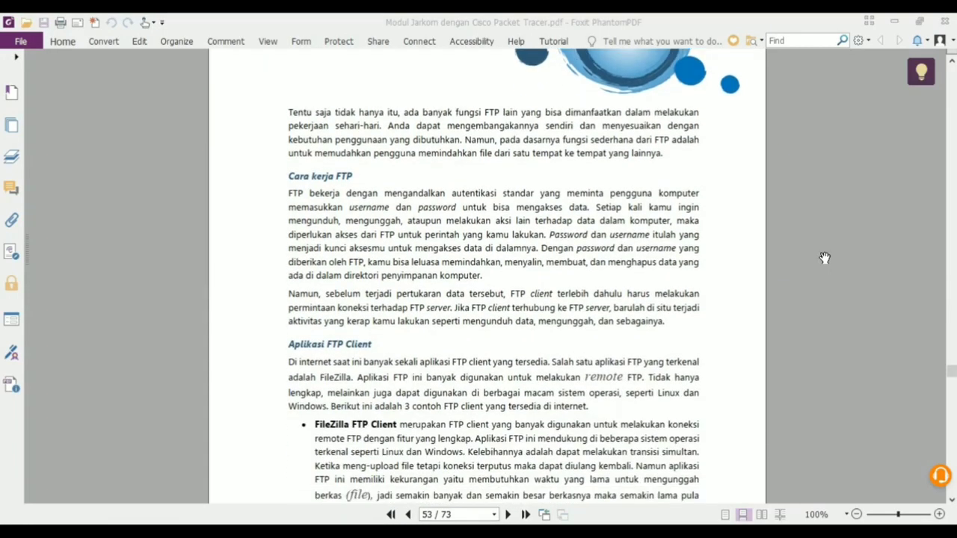
scroll(824, 258, down, 2)
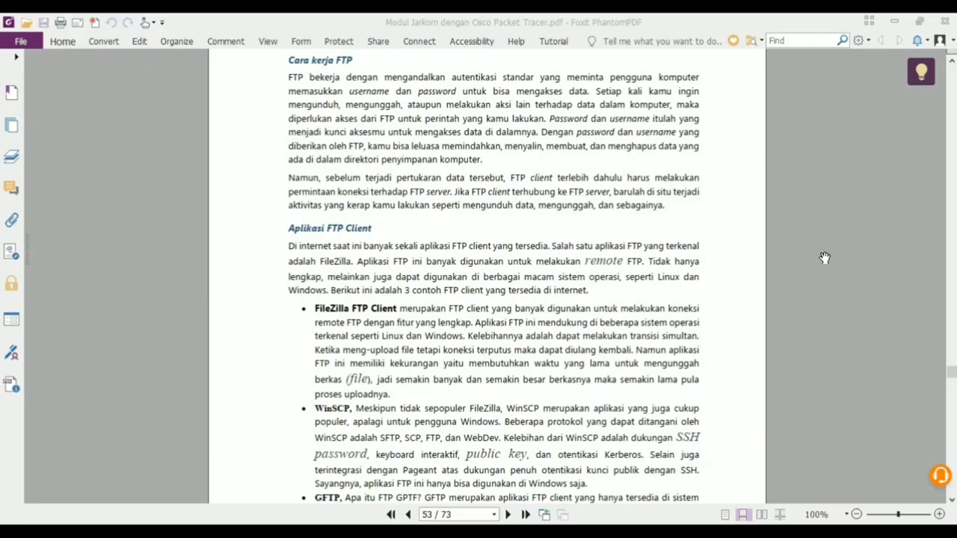
scroll(824, 258, down, 10)
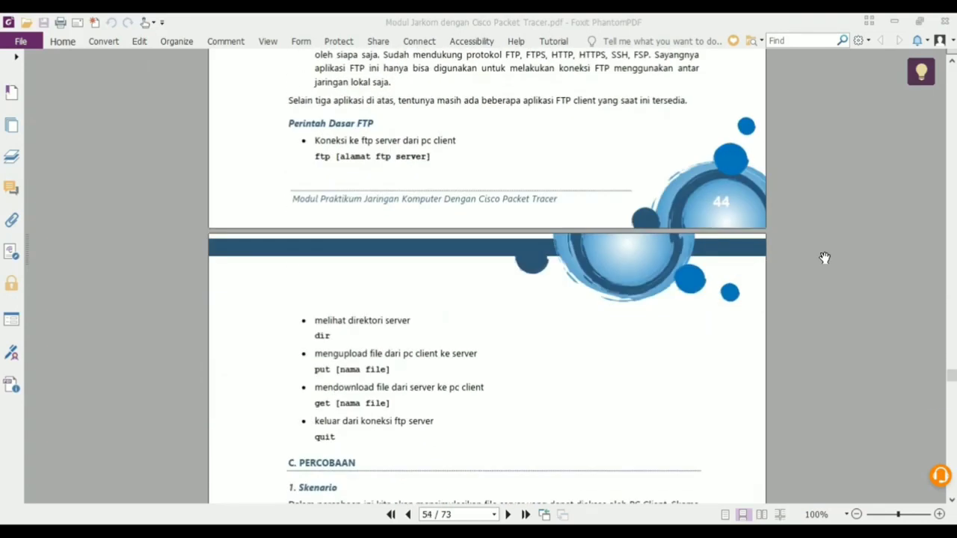
scroll(825, 258, down, 1)
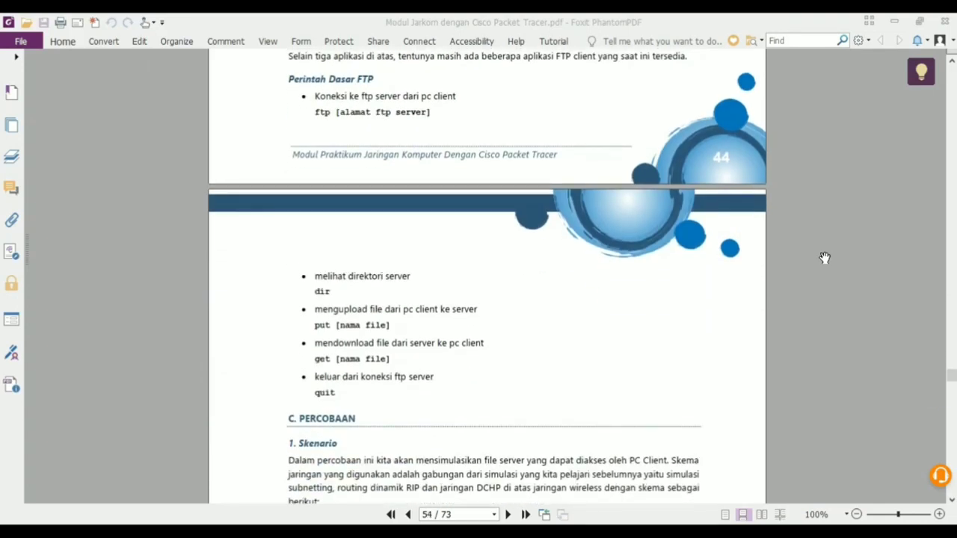
scroll(824, 258, up, 1)
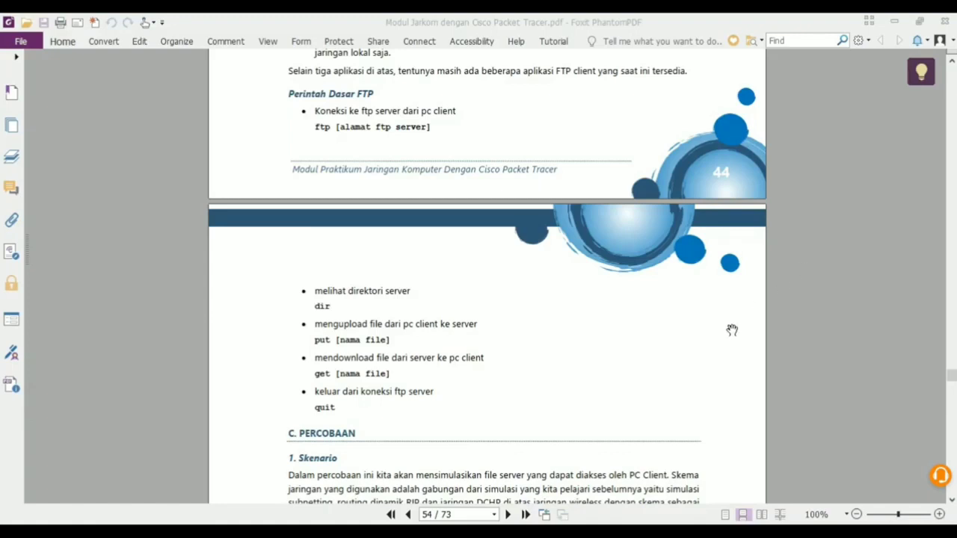
- Examine the experiment scenario, its network topology figure and the first experiment steps in the module
scroll(732, 330, down, 5)
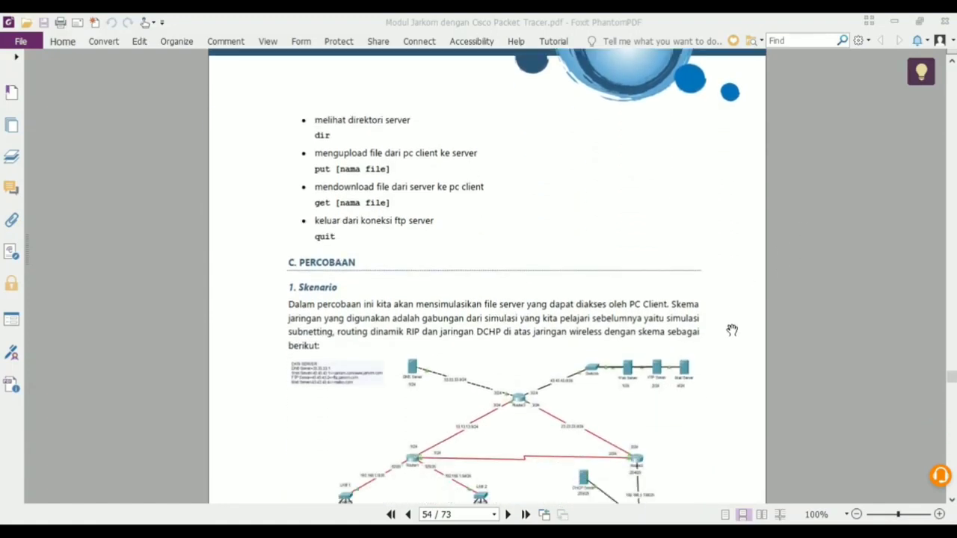
scroll(732, 329, down, 5)
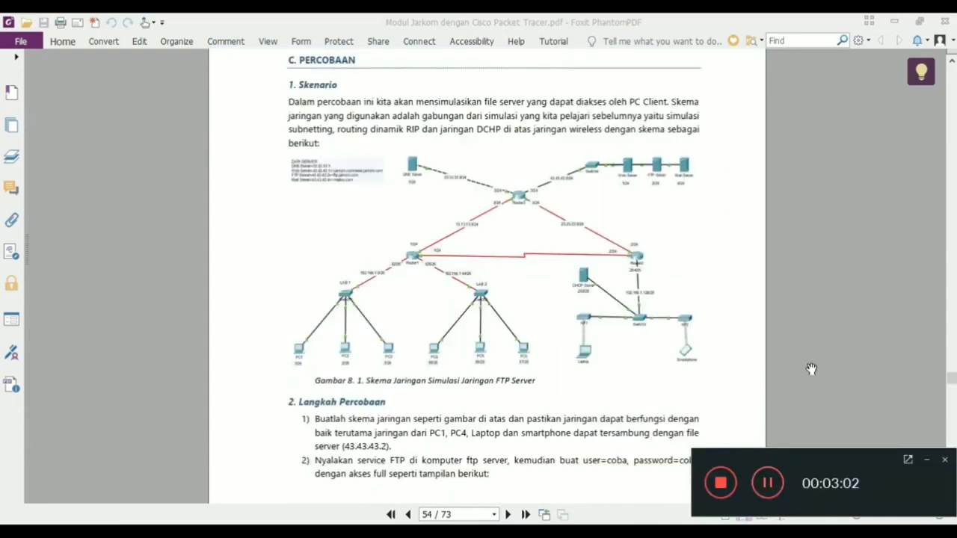
click(928, 460)
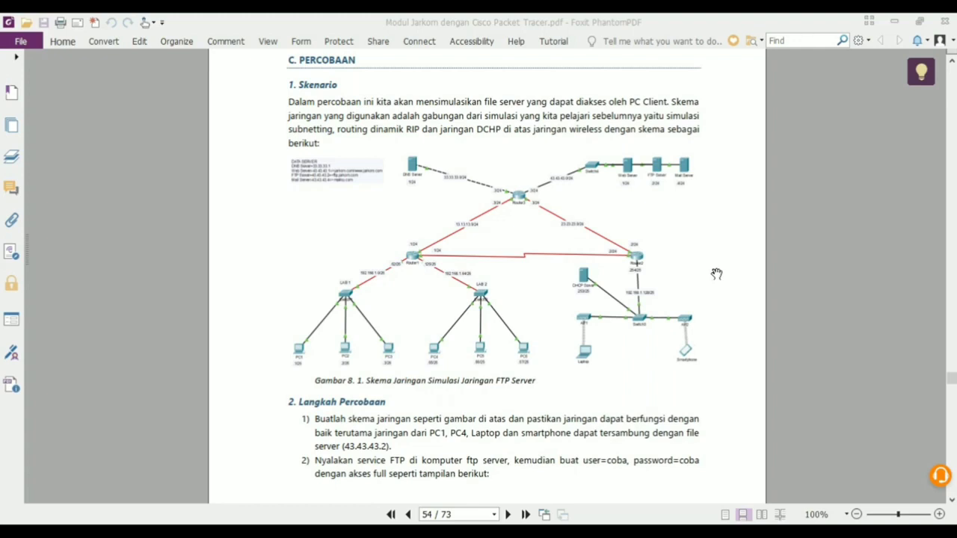
scroll(790, 296, down, 5)
scroll(794, 297, up, 1)
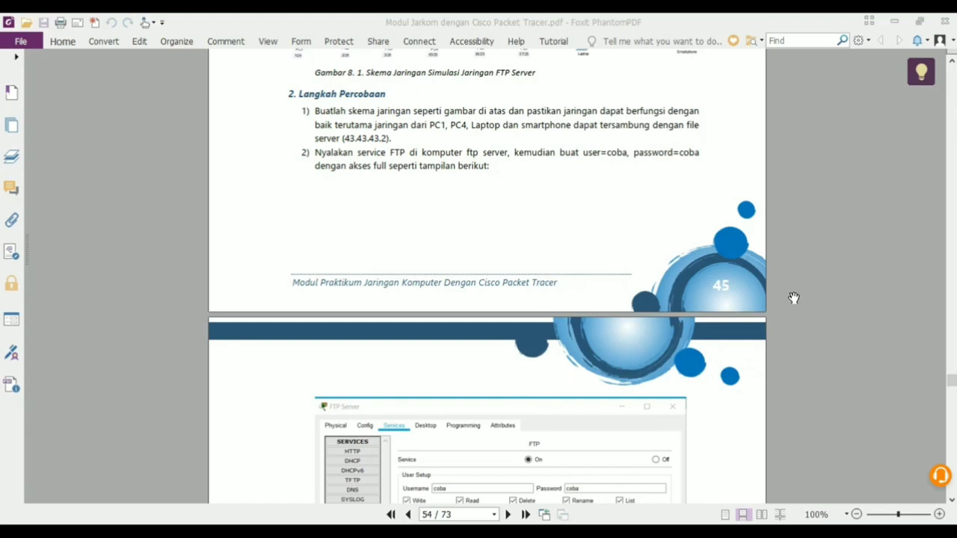
- Switch to Cisco Packet Tracer, check the FTP Server's IPv4 address in its IP configuration, and close the device window
click(254, 532)
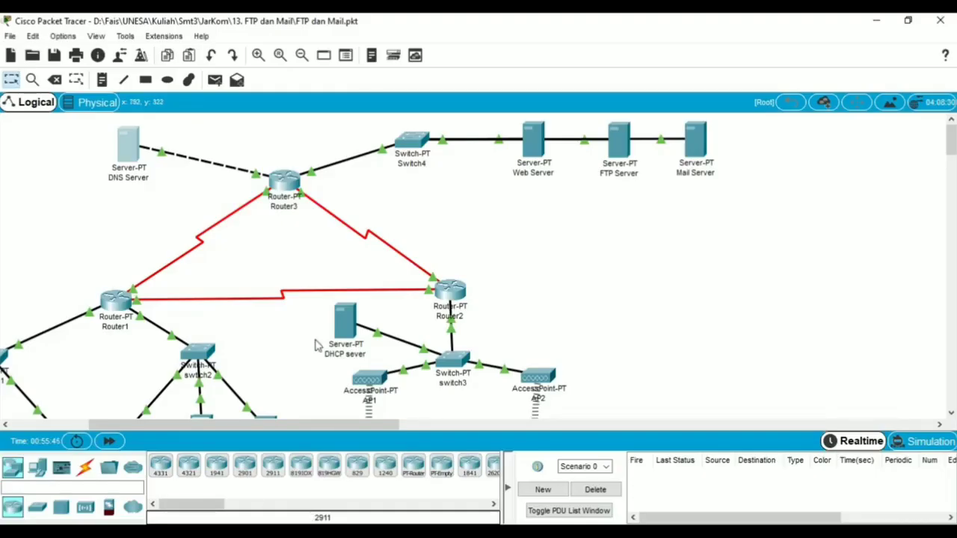
click(618, 143)
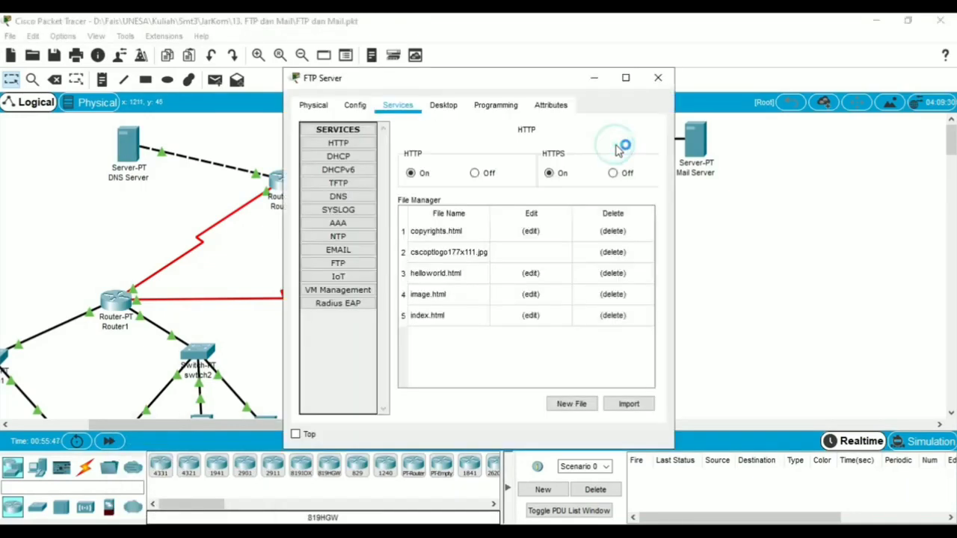
click(442, 106)
click(355, 164)
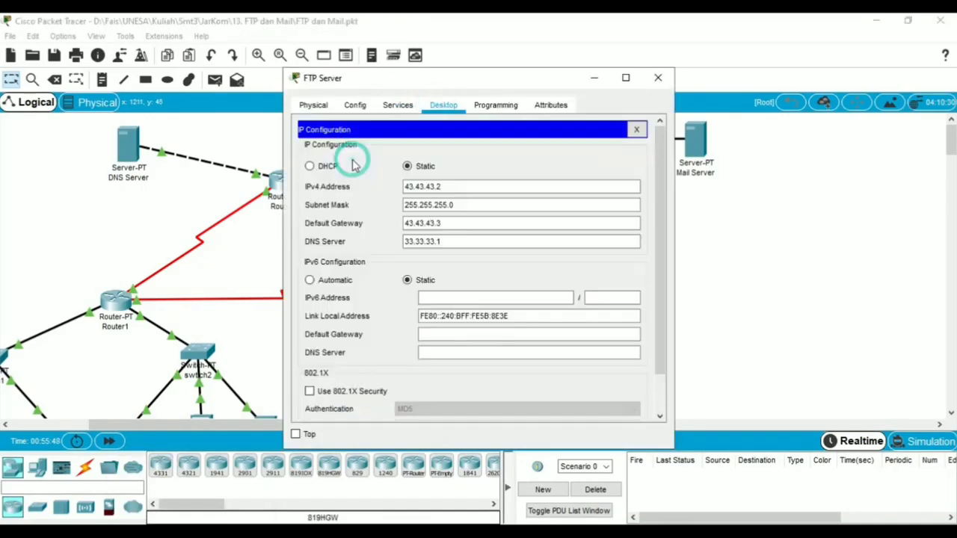
drag(471, 186, 378, 189)
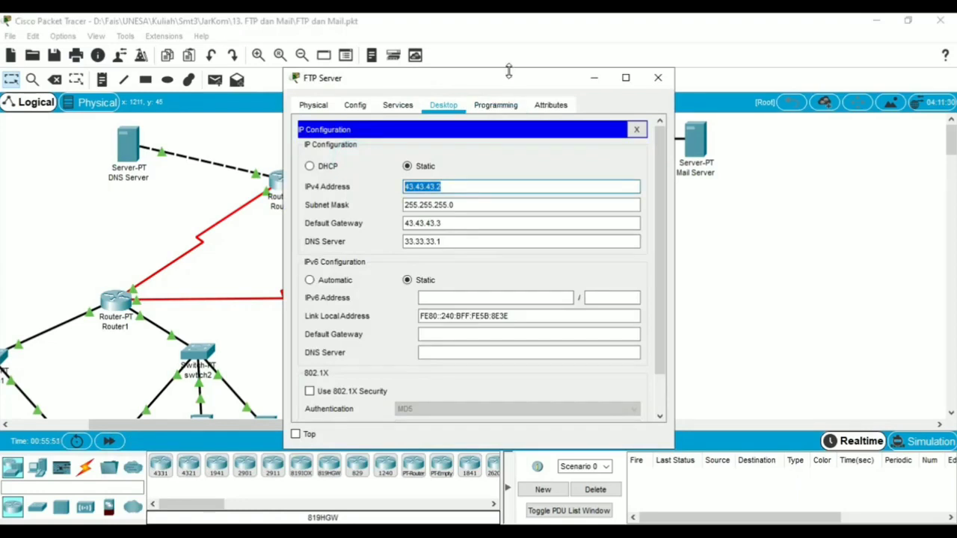
drag(509, 71, 663, 55)
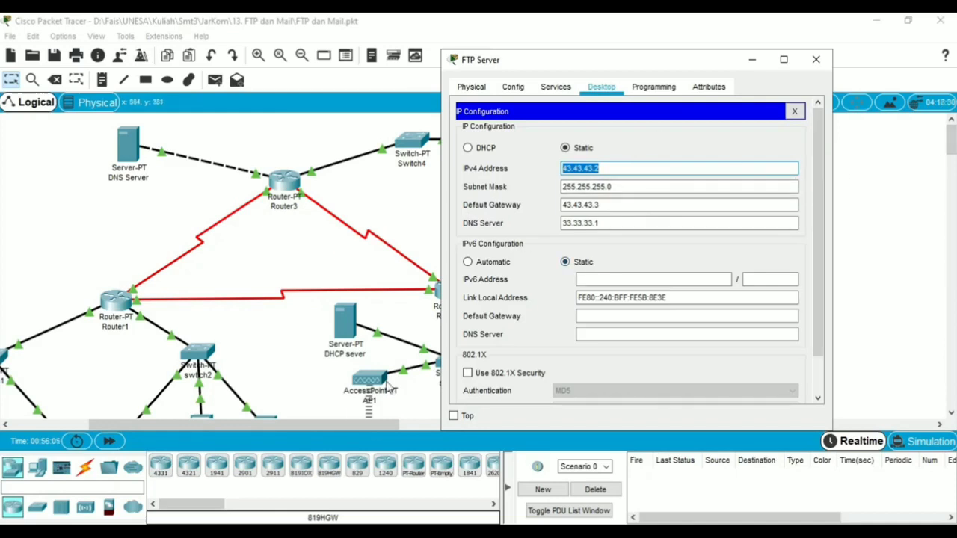
drag(336, 423, 301, 423)
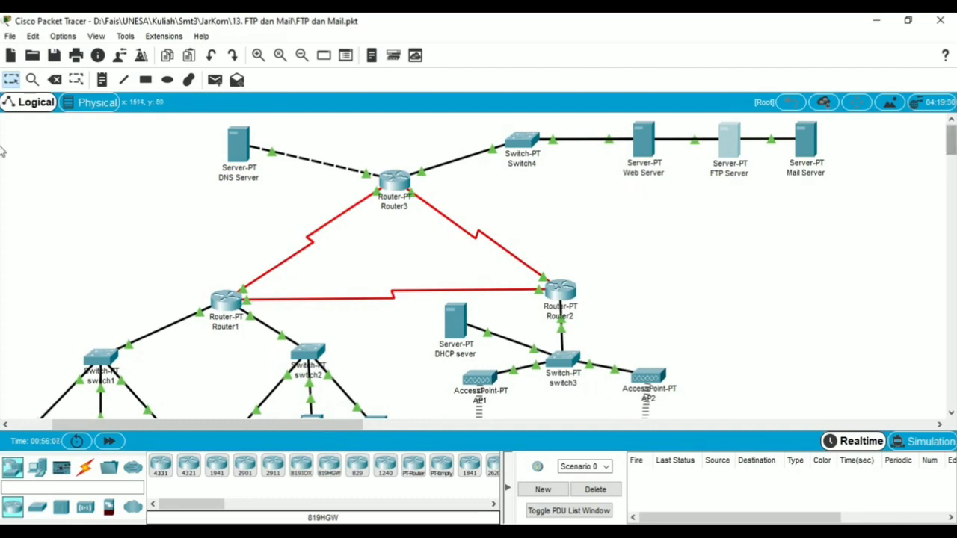
scroll(662, 202, down, 3)
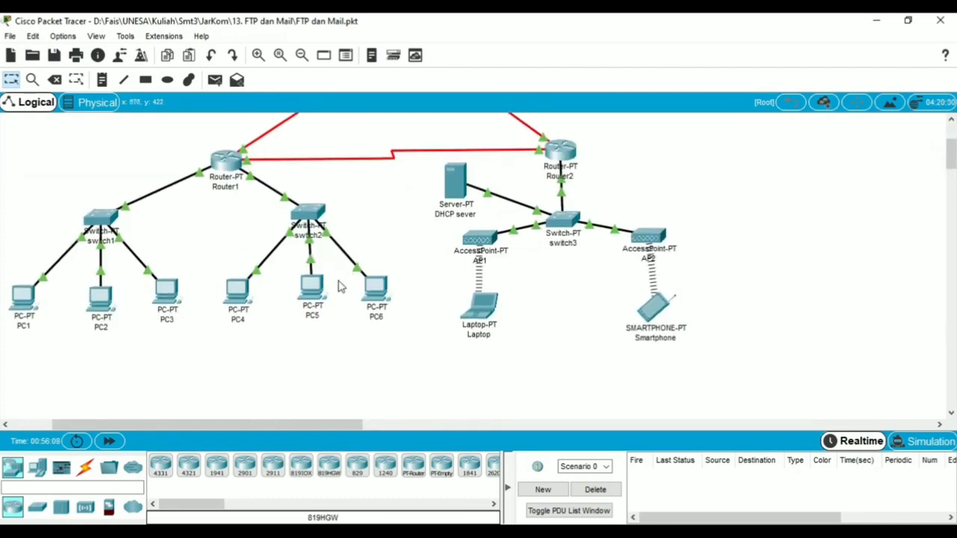
drag(229, 426, 222, 427)
mouse_move(258, 531)
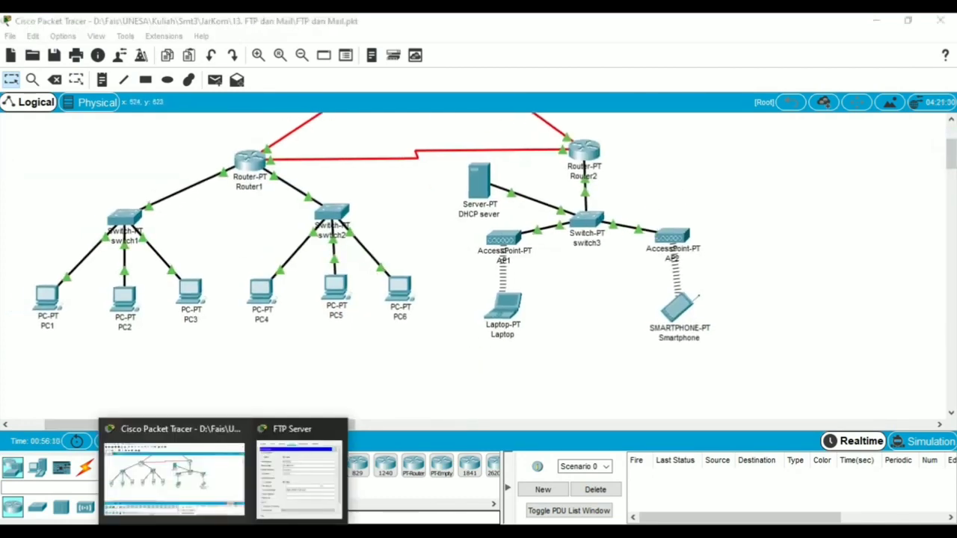
click(299, 457)
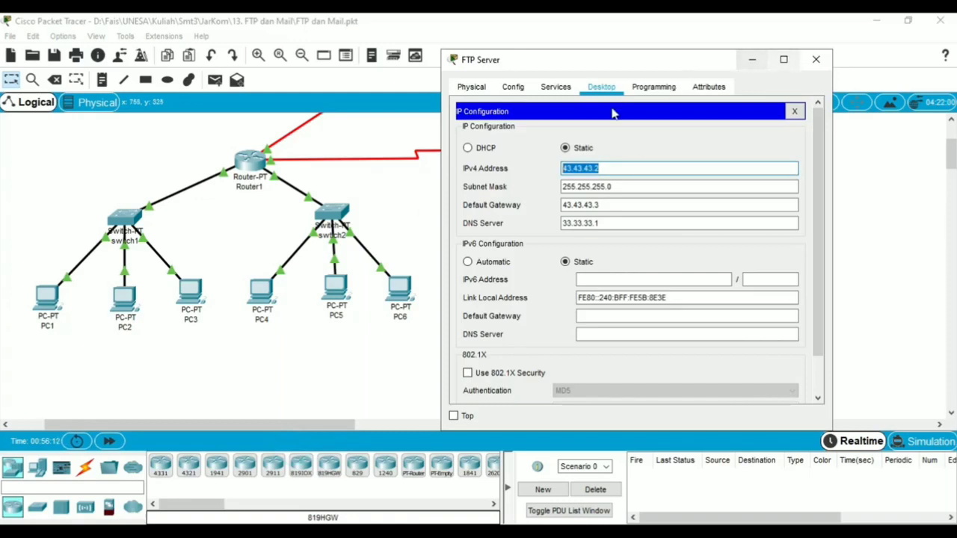
click(815, 59)
- Ping the FTP server at 43.43.43.2 from PC1's Command Prompt and close the PC1 window
click(53, 298)
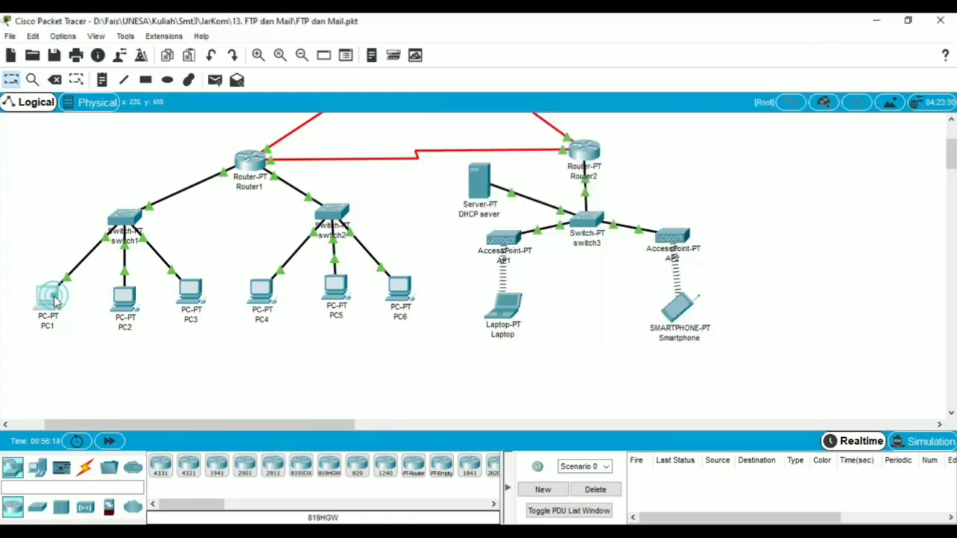
click(396, 105)
click(614, 171)
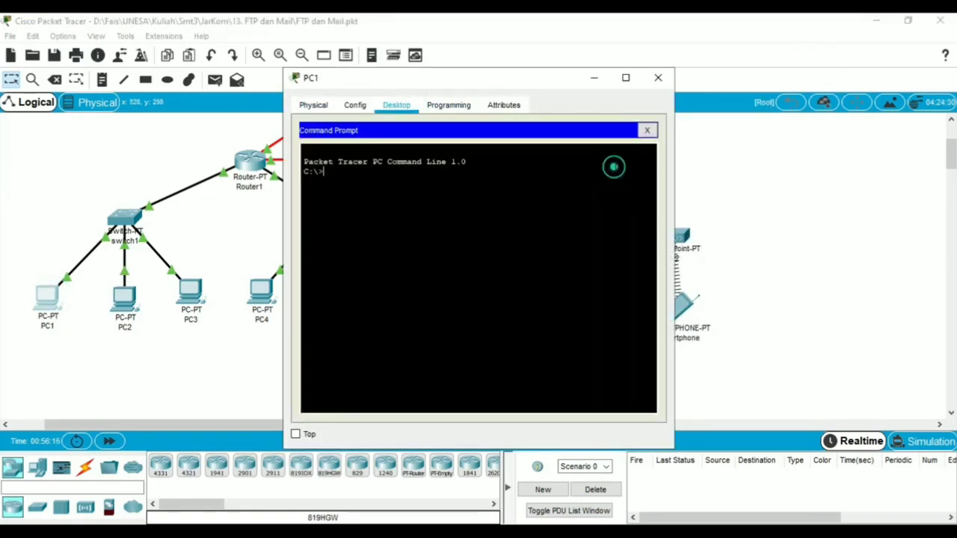
text(ping)
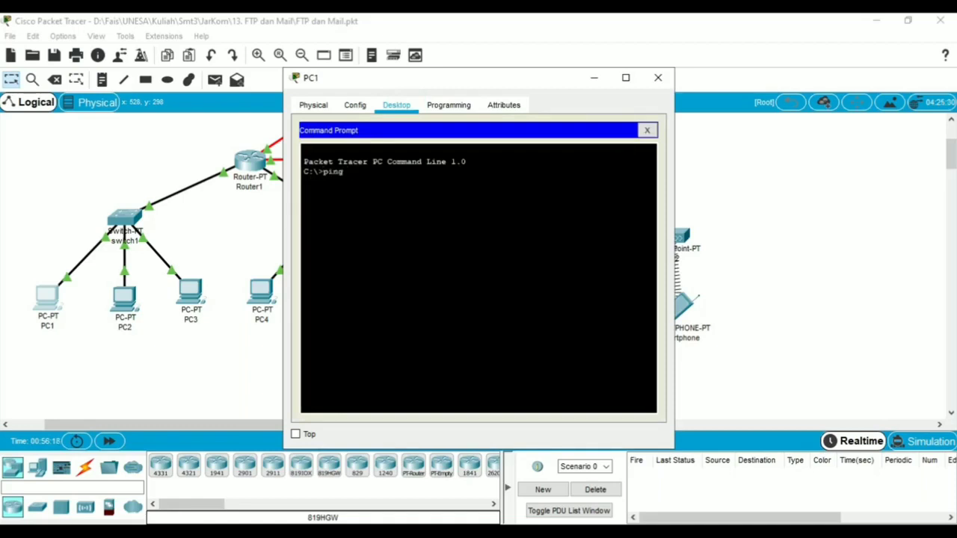
text( 43.43.43.2)
key(Return)
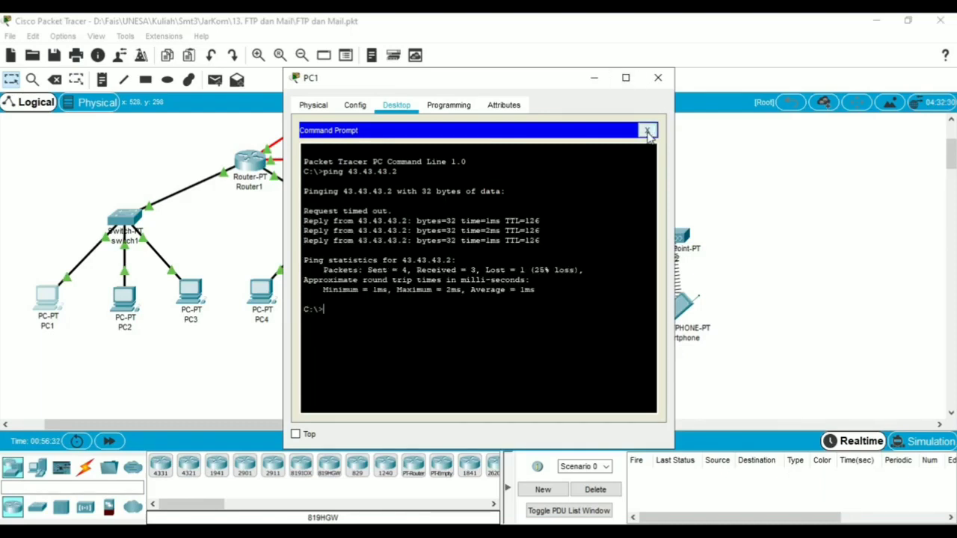
click(647, 132)
click(658, 77)
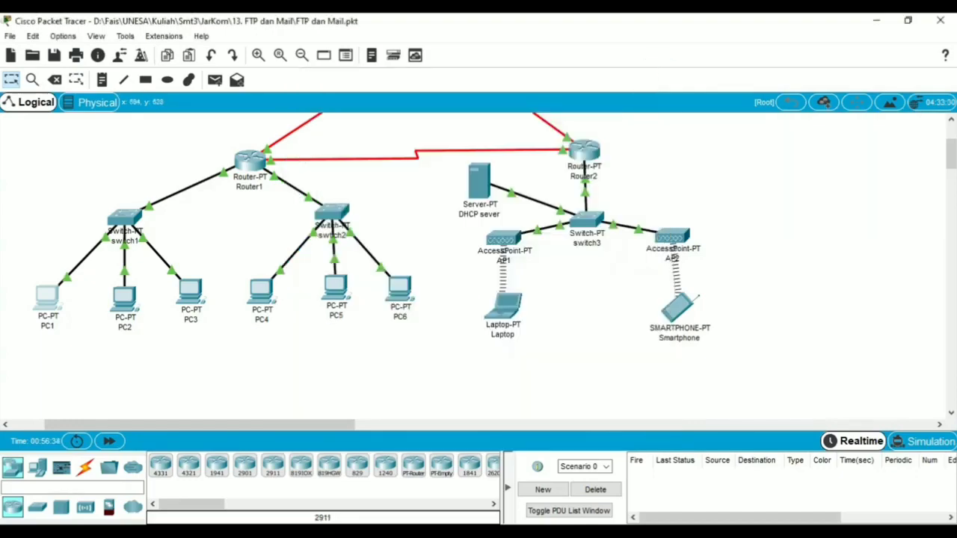
- Switch to the PDF module and read the instructions for the FTP service, its user and the PC1 text file
key(alt+Tab)
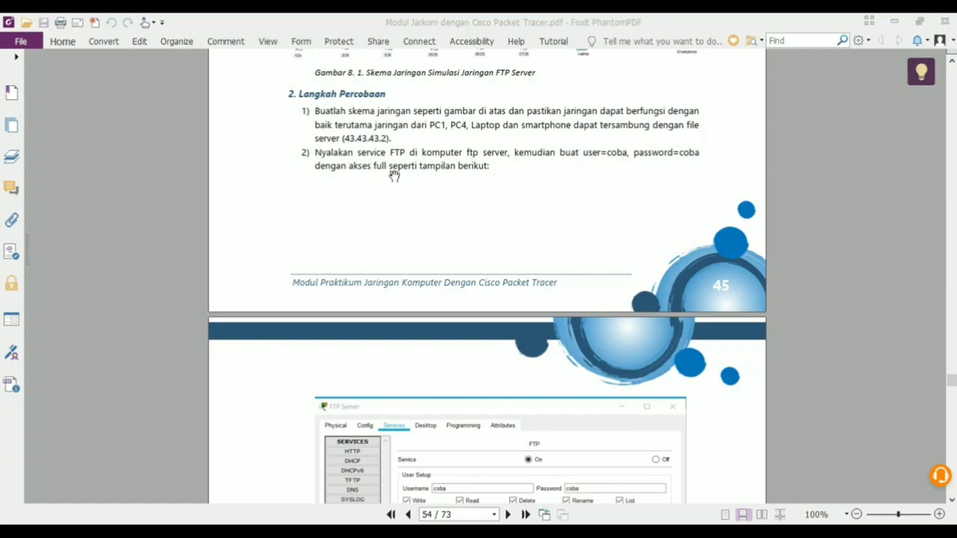
scroll(472, 166, down, 10)
scroll(472, 160, up, 2)
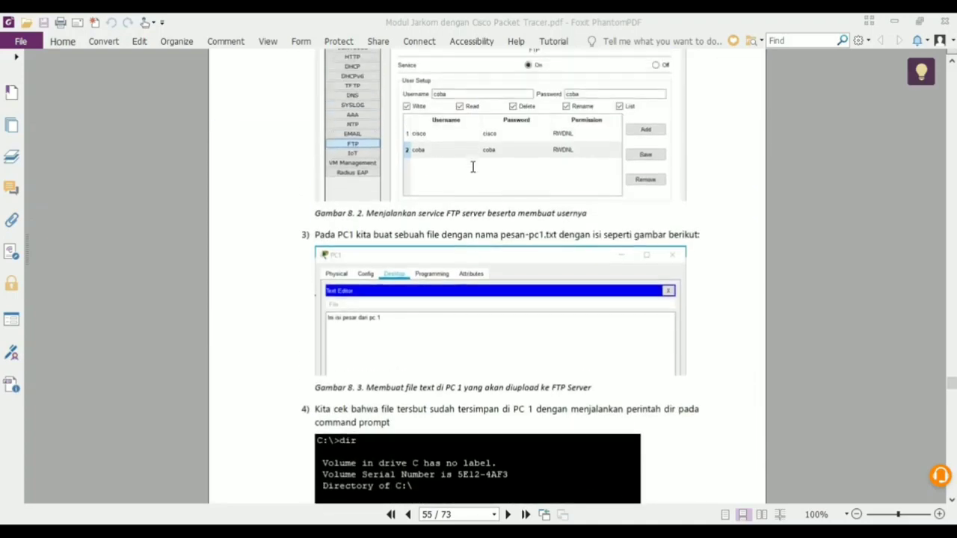
- Switch back to Packet Tracer and open the FTP service settings of the FTP Server
click(217, 533)
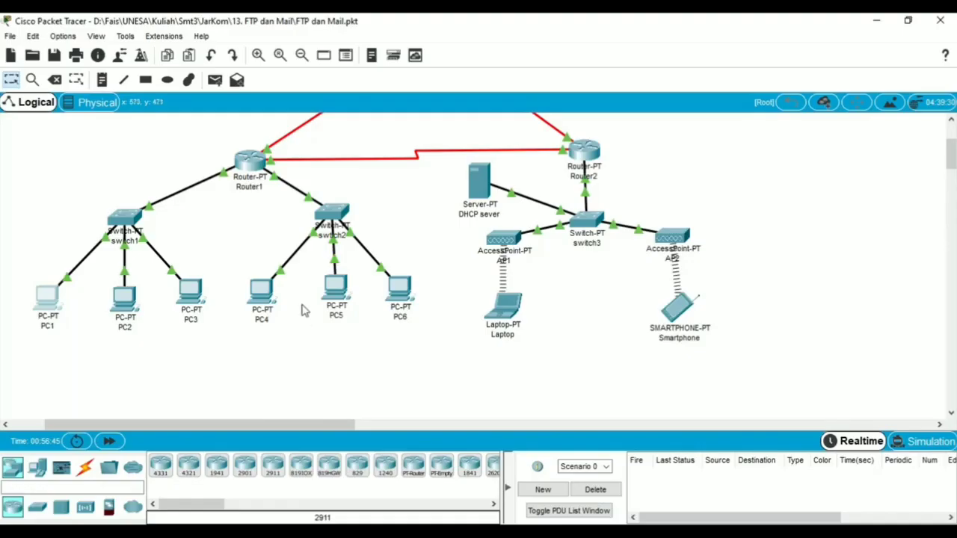
scroll(507, 251, up, 3)
click(752, 140)
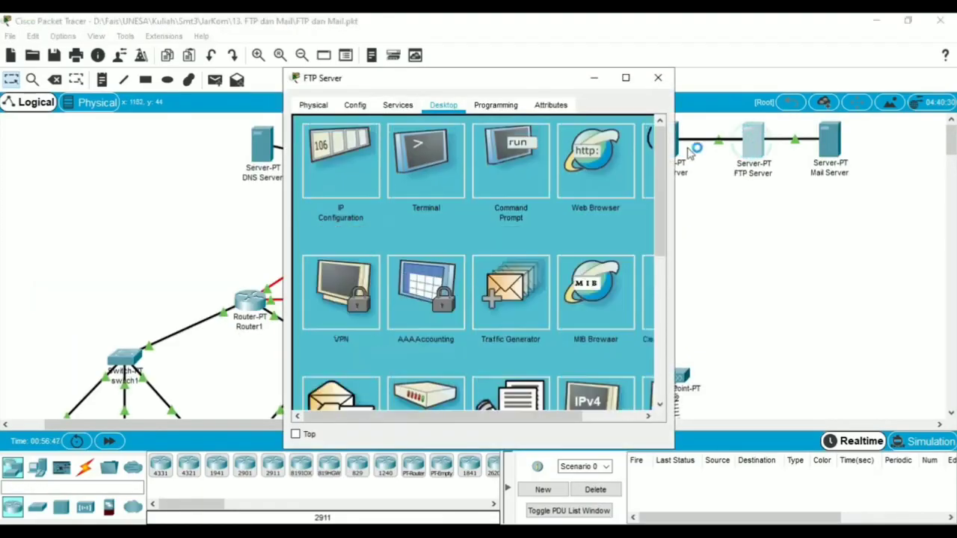
click(404, 107)
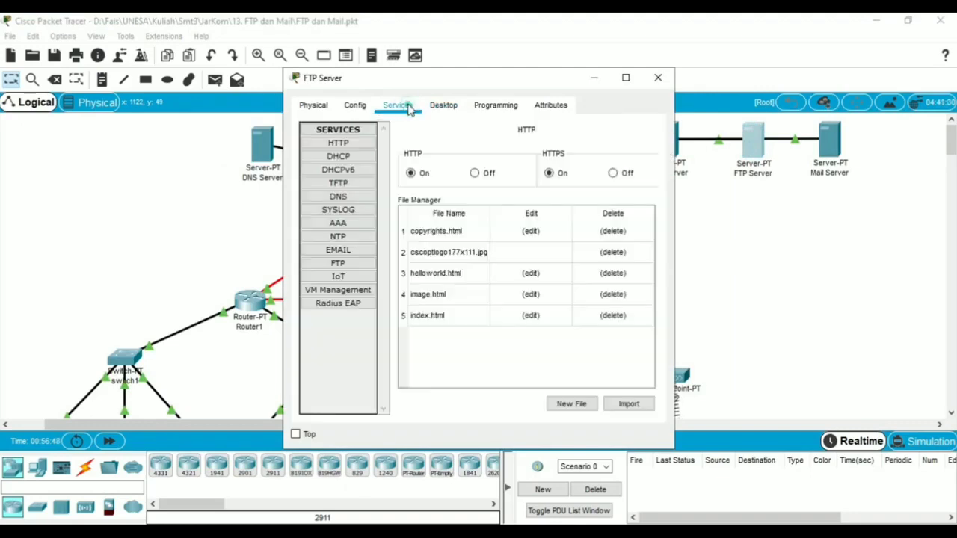
click(341, 265)
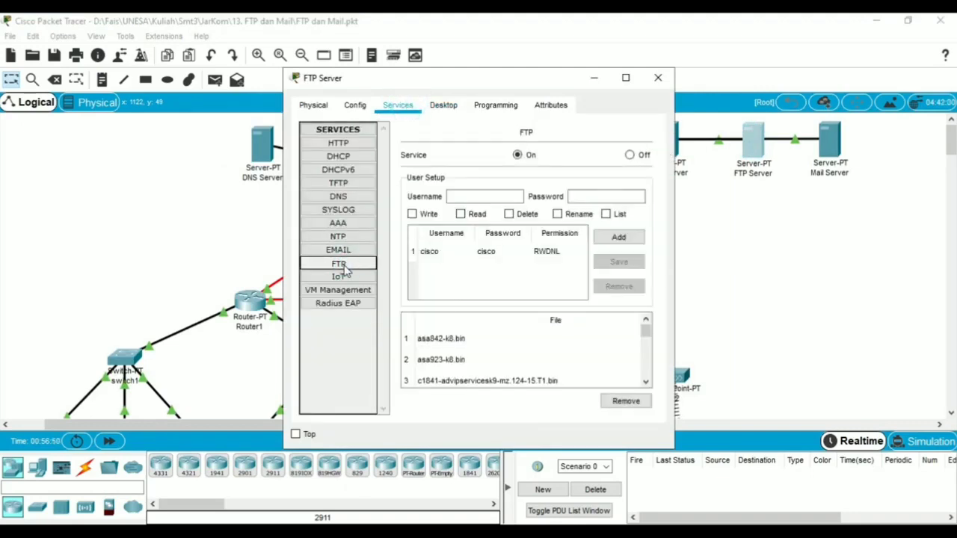
- Enable the Write, Read, Delete, Rename and List permissions for the new FTP user
click(412, 213)
click(468, 214)
click(507, 214)
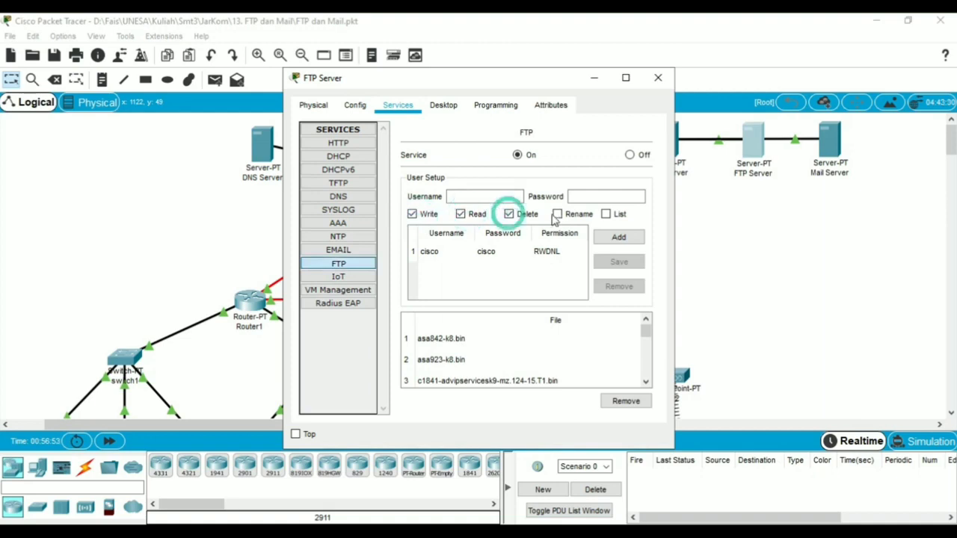
click(556, 214)
click(606, 213)
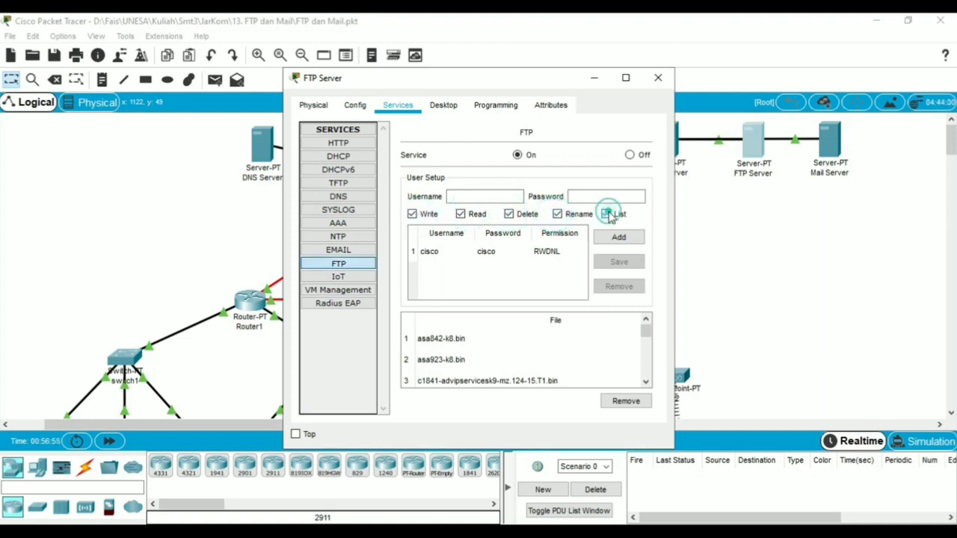
- Add the FTP user "coba" with its account password to the FTP Server's user list
click(499, 198)
text(coba)
key(Tab)
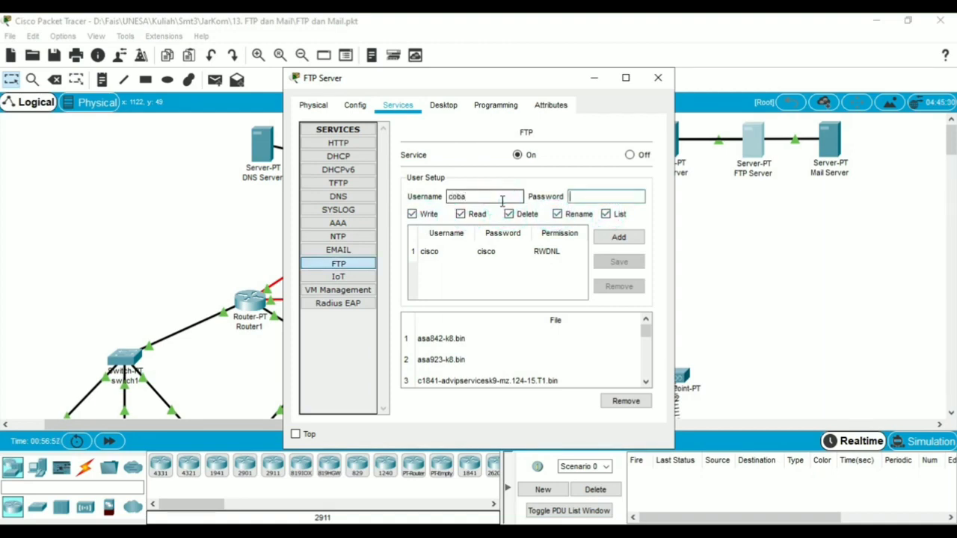
text(coba)
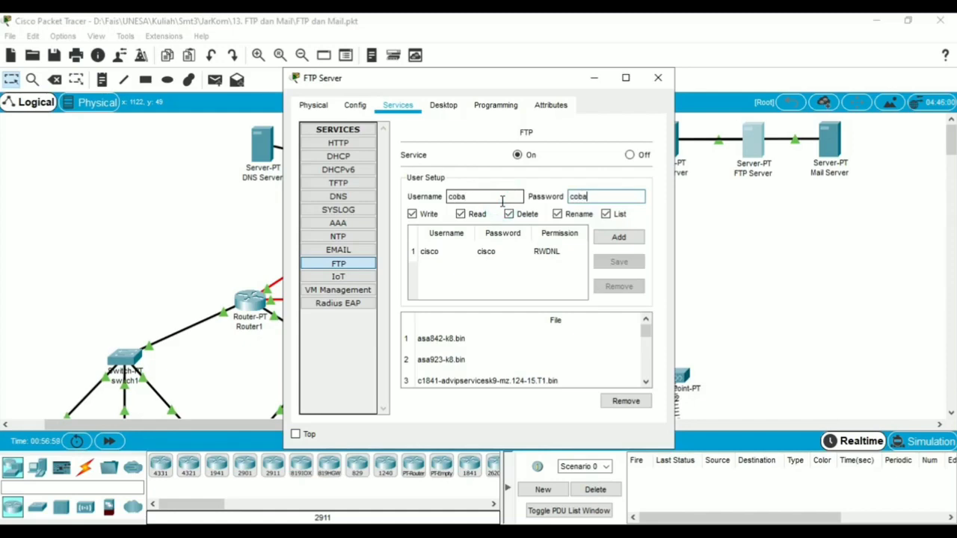
click(627, 237)
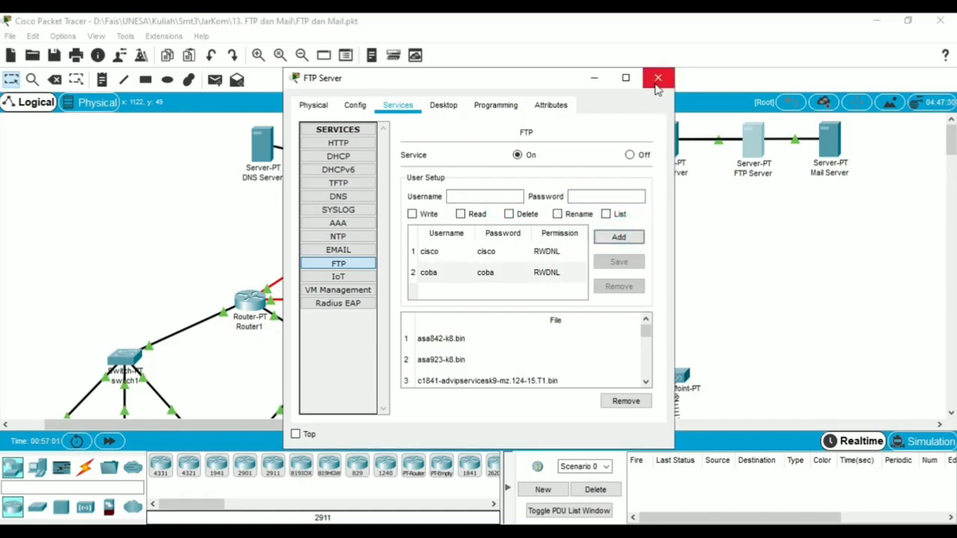
- Switch to the PDF module and read the instructions for creating the text file on PC1
click(355, 105)
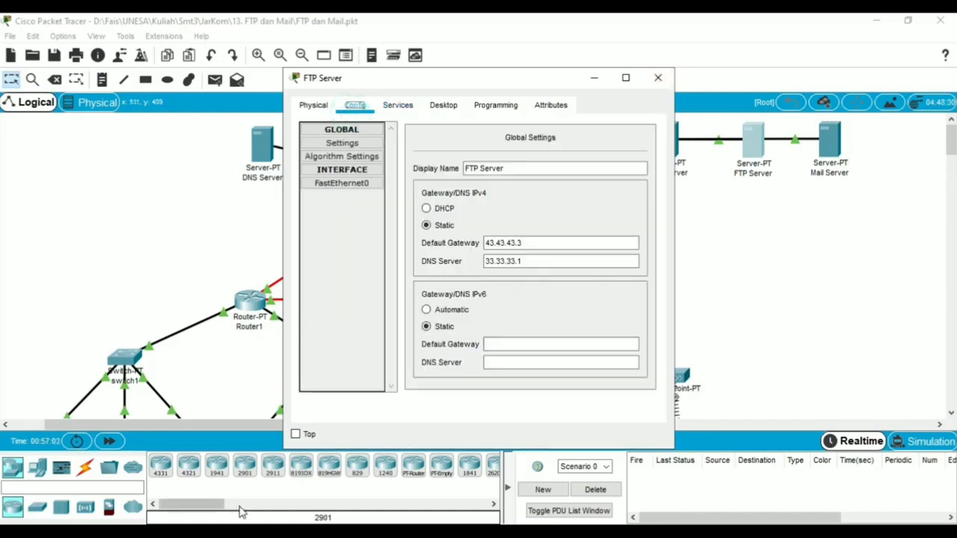
mouse_move(224, 532)
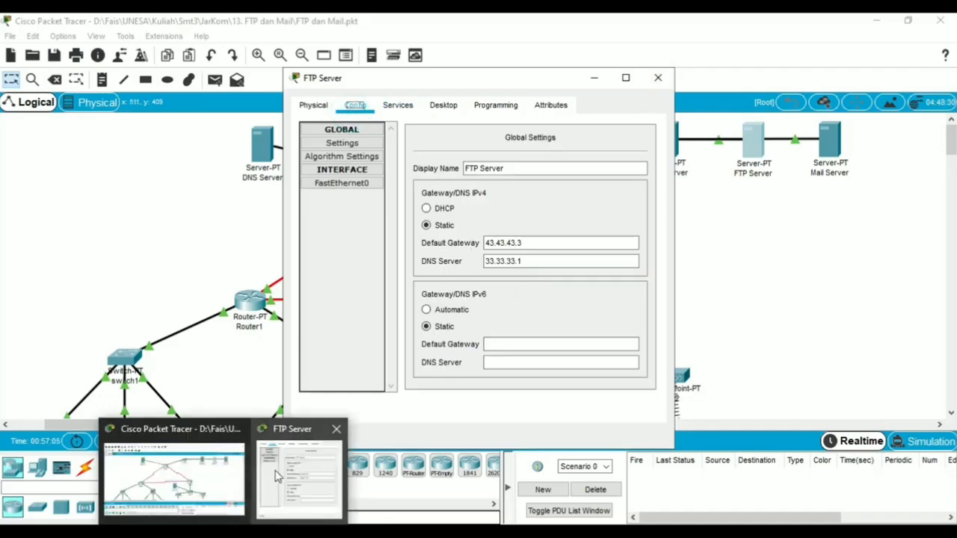
click(193, 480)
mouse_move(192, 532)
click(192, 482)
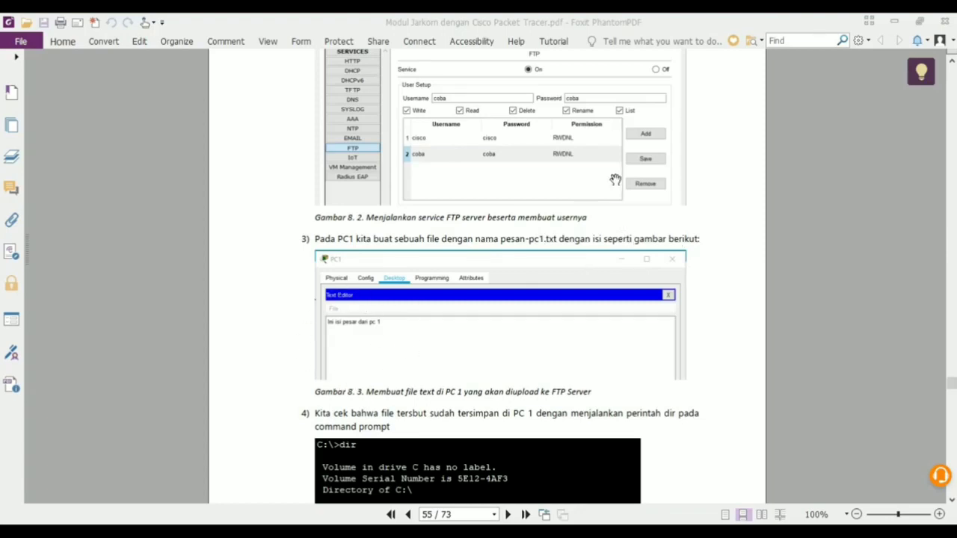
- Return to Packet Tracer and open the Text Editor on PC1
click(891, 23)
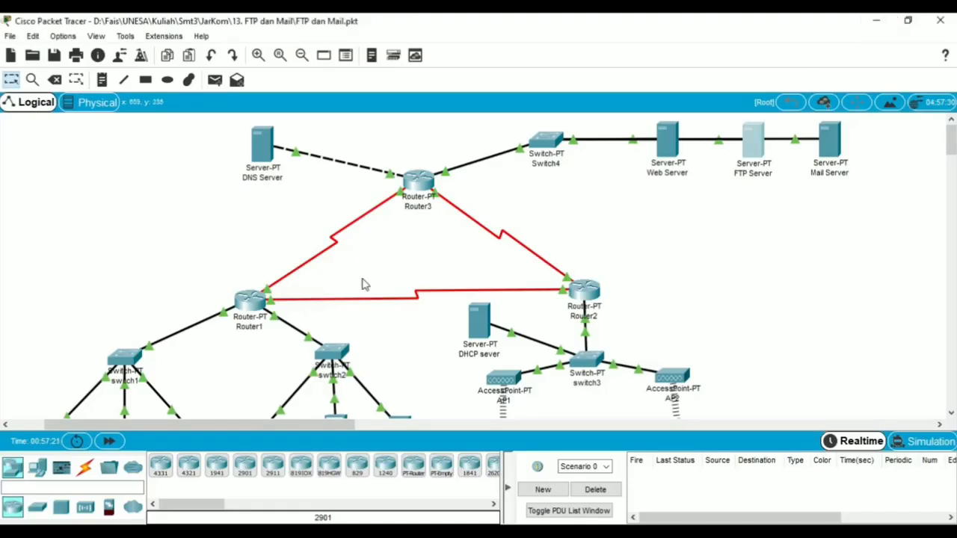
scroll(155, 327, down, 4)
click(59, 294)
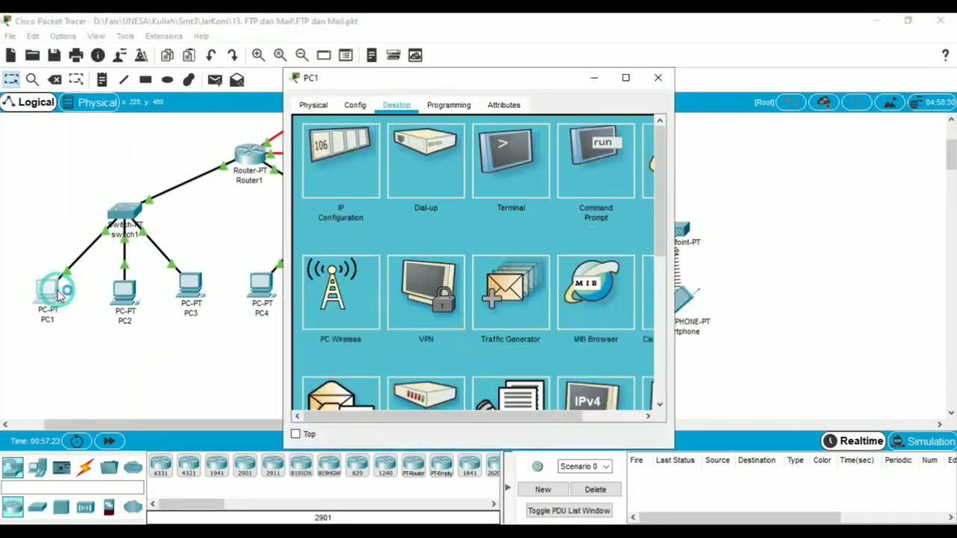
scroll(504, 307, down, 3)
click(513, 249)
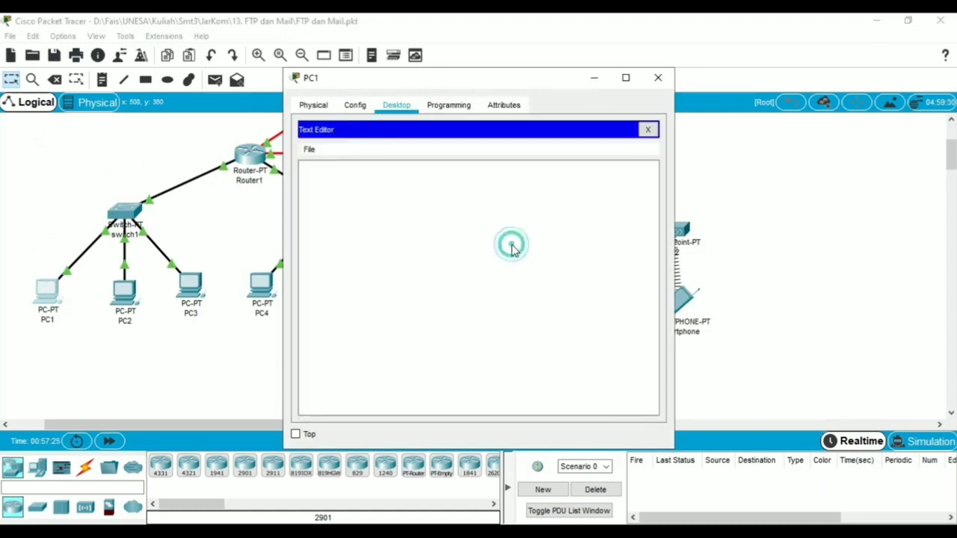
- Write "ini pesan dari pc 1", save the file as pesan.txt, and close the Text Editor
click(357, 189)
text(ini pesan)
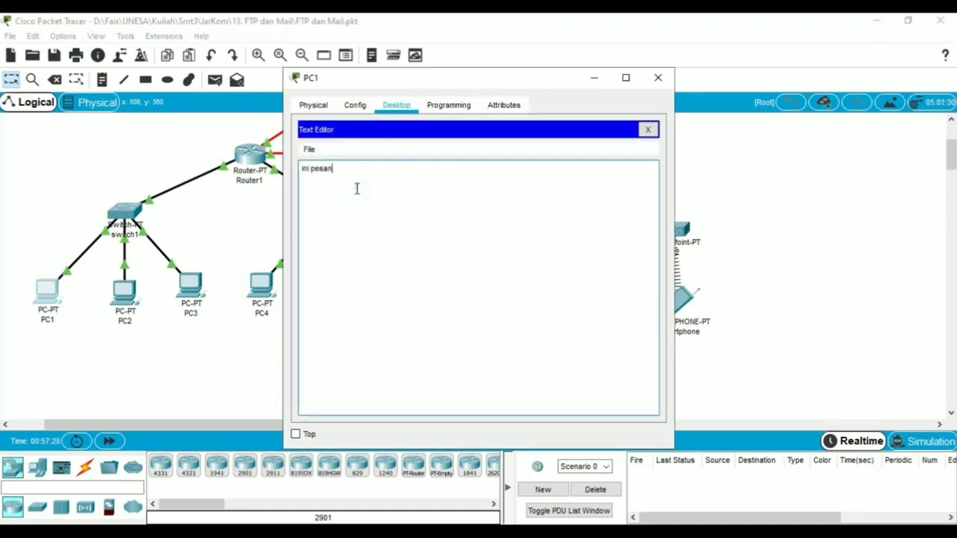
text( dari pc 1)
key(ctrl+s)
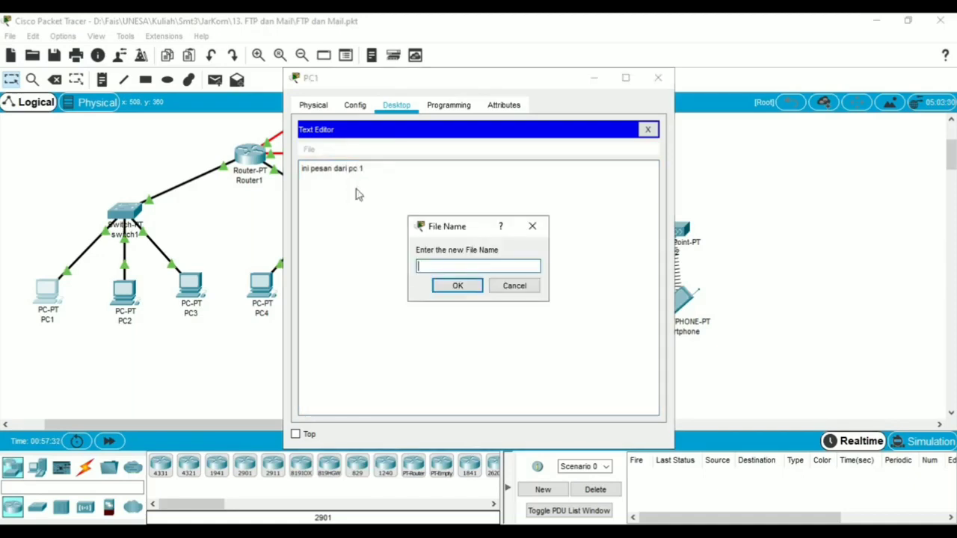
text(pesan.txt)
key(Return)
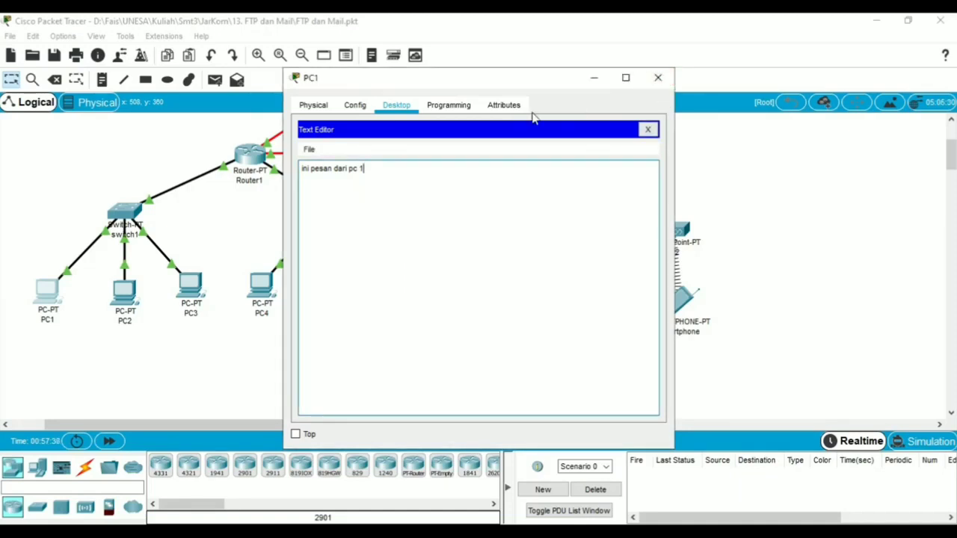
click(647, 129)
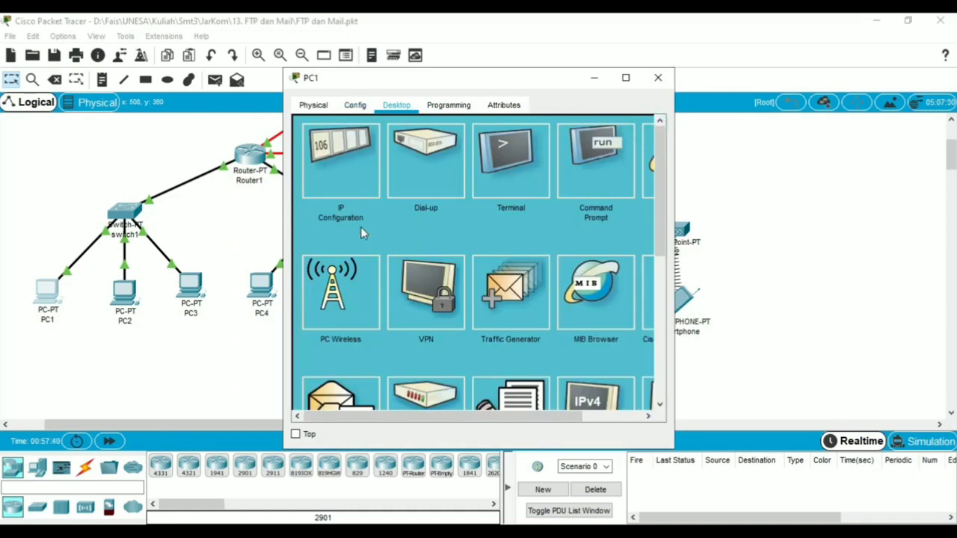
- Switch to the PDF module and read how to check the saved file on PC1 with the dir command
click(199, 531)
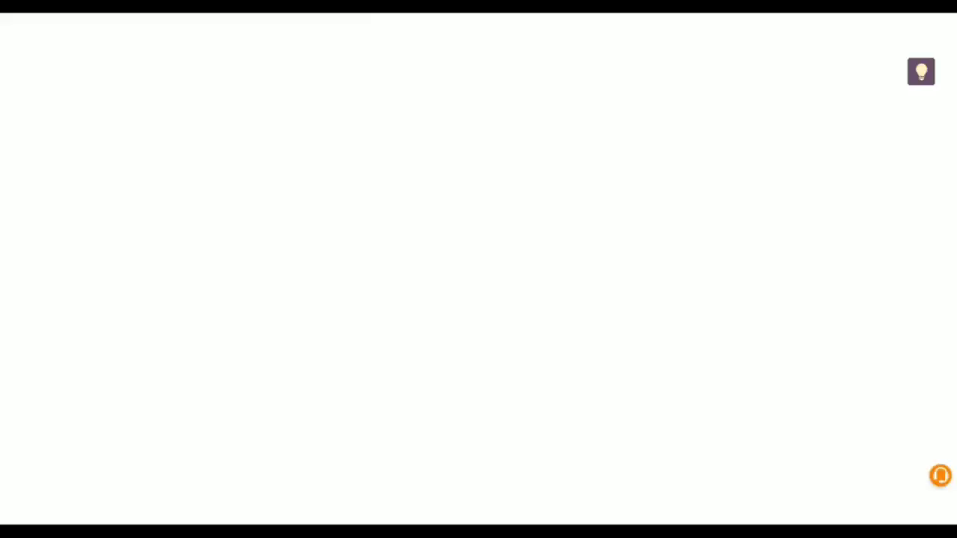
scroll(463, 338, down, 3)
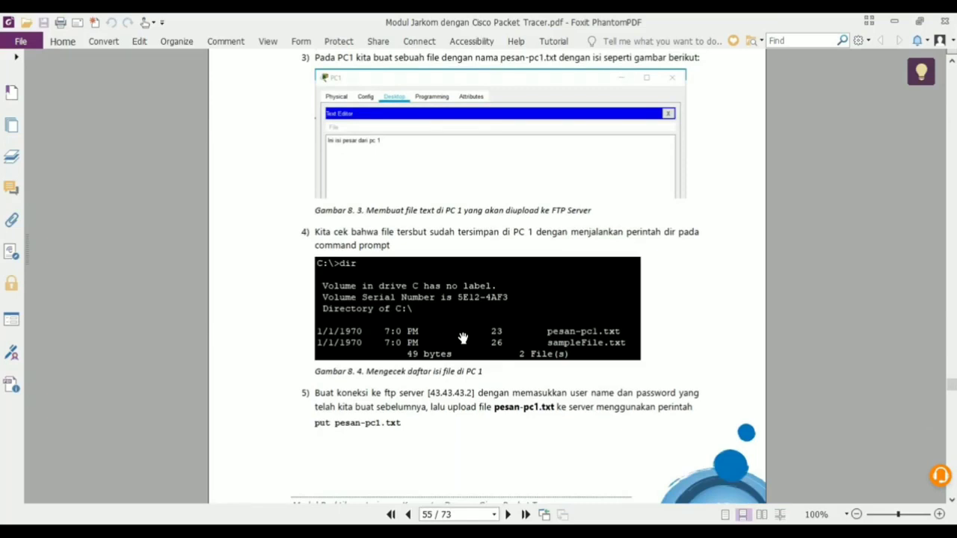
scroll(462, 338, up, 2)
- Switch back to PC1, run dir in its Command Prompt, and highlight the pesan.txt entry in the listing
mouse_move(223, 531)
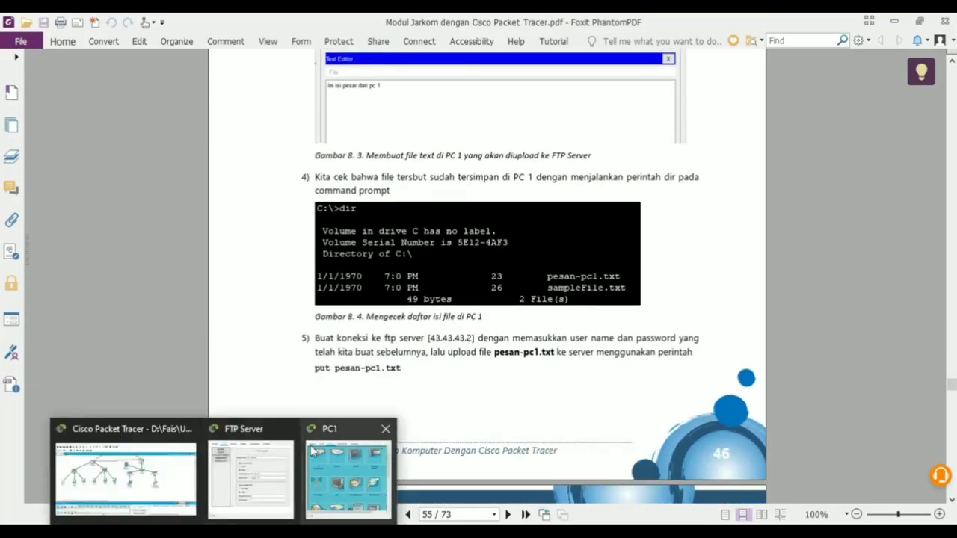
click(287, 429)
click(292, 456)
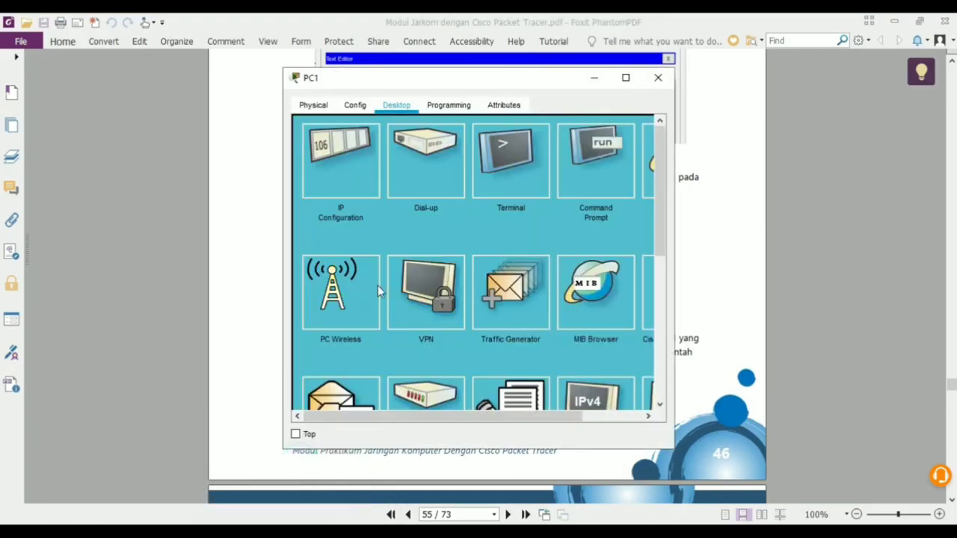
click(580, 184)
text(di)
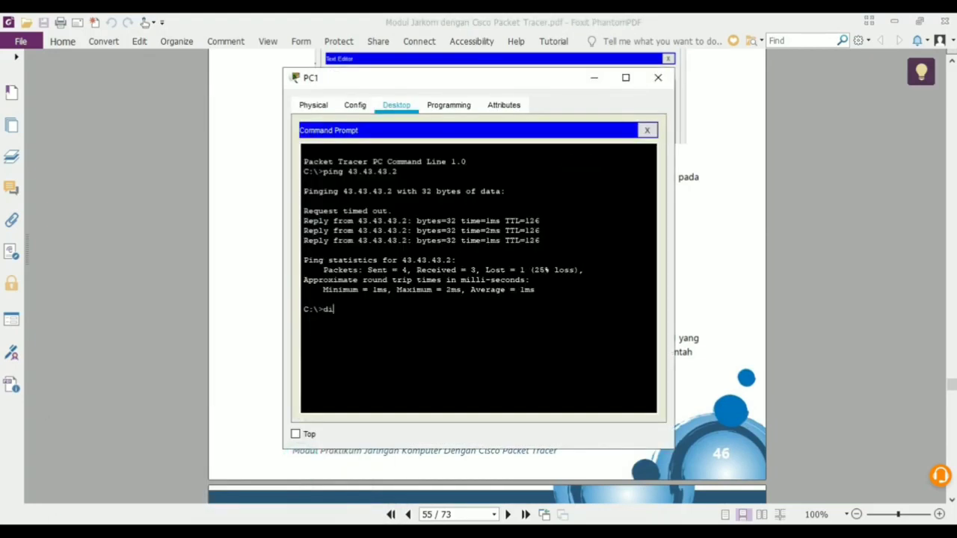
text(r)
key(Return)
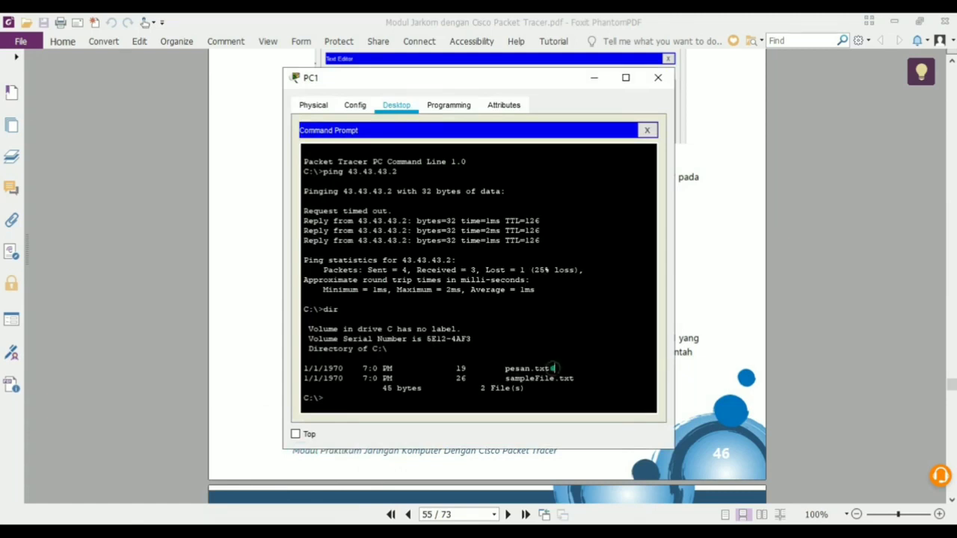
drag(553, 369, 384, 368)
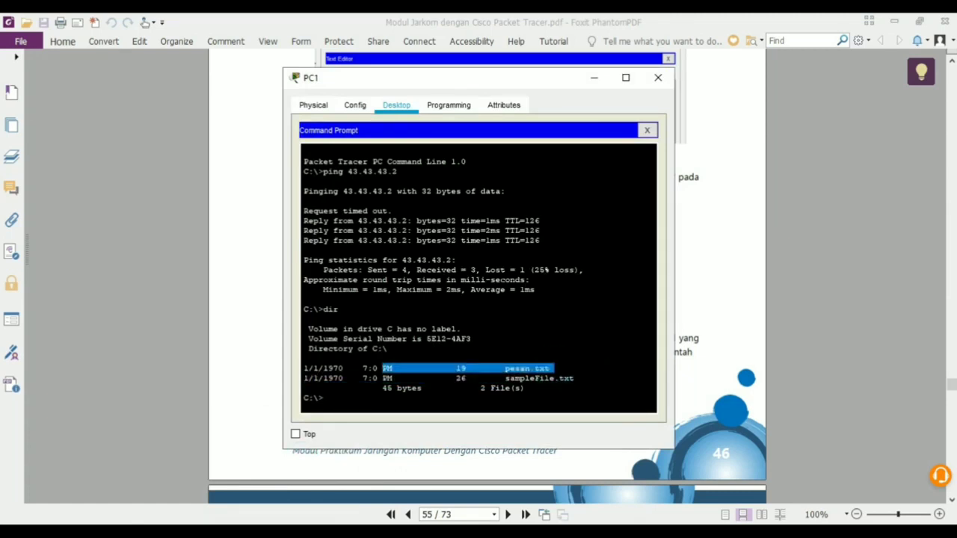
- Return to the PDF module and read the instructions for connecting to the FTP server and uploading the file with put
click(212, 179)
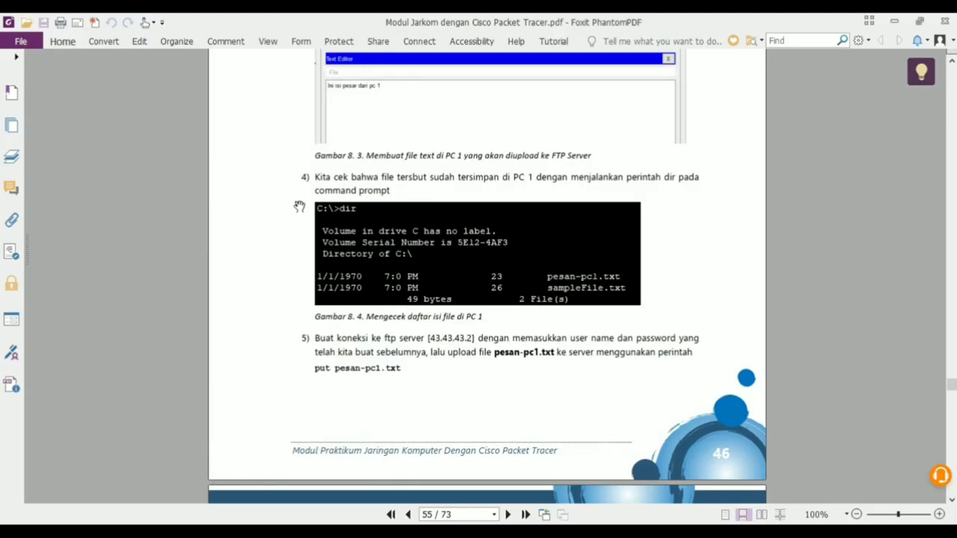
scroll(299, 206, down, 2)
scroll(299, 207, down, 2)
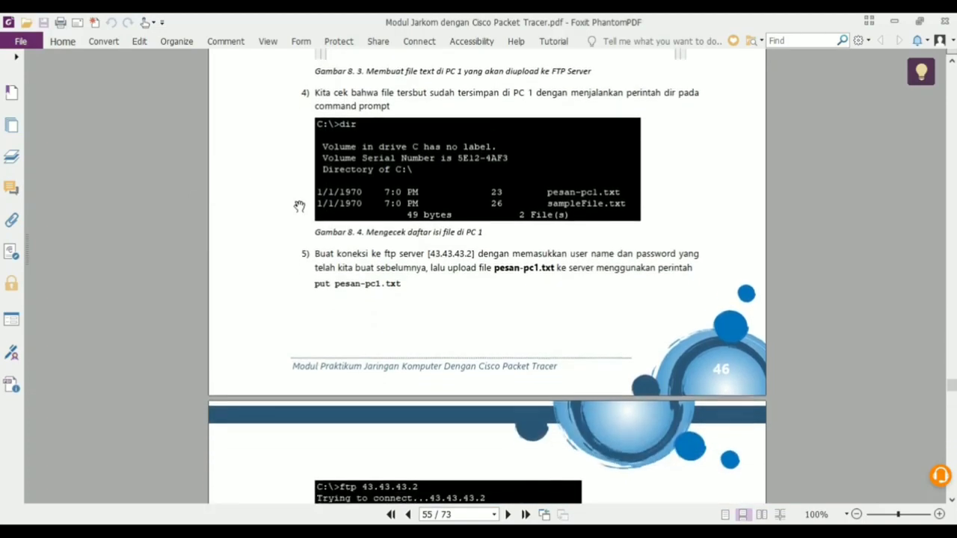
scroll(299, 206, down, 1)
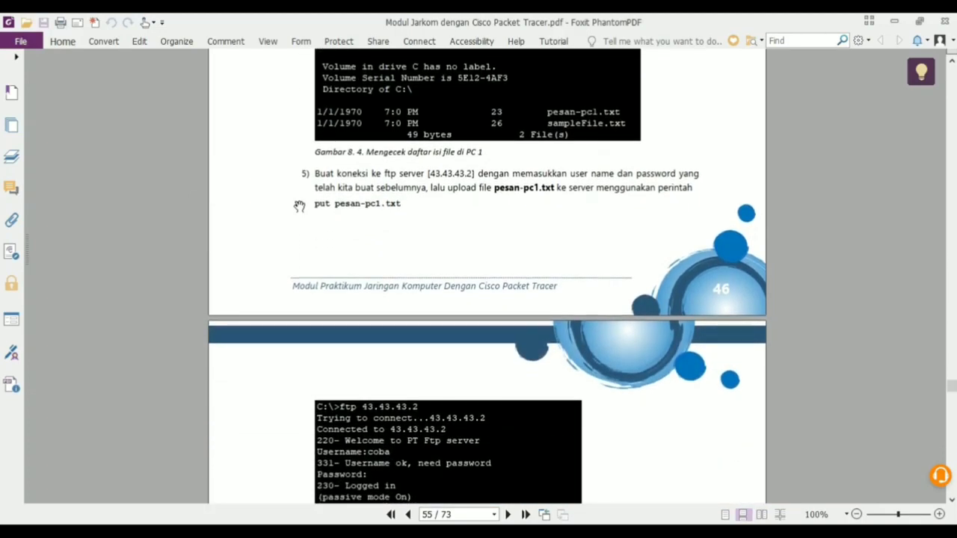
scroll(299, 207, down, 2)
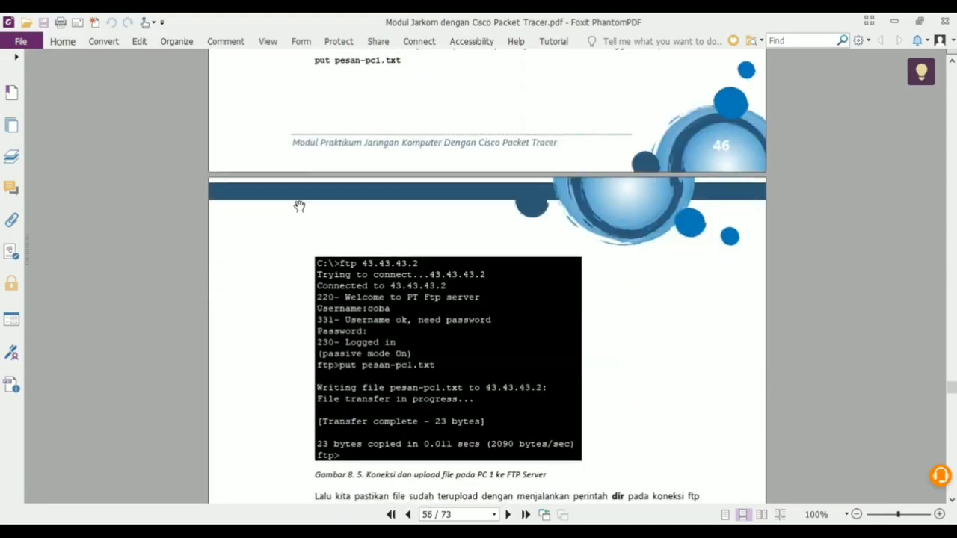
- Switch back to Packet Tracer and close PC1's Command Prompt and device window
mouse_move(222, 532)
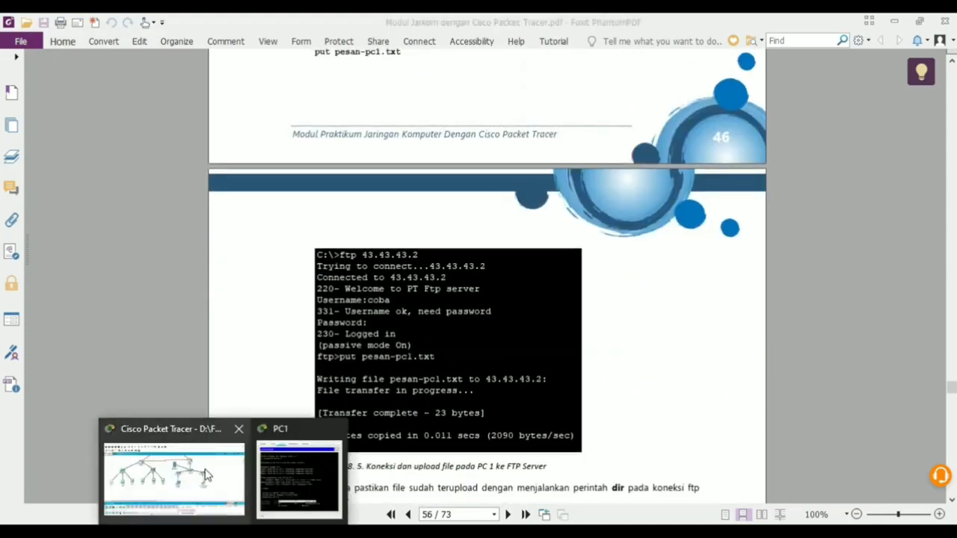
click(216, 463)
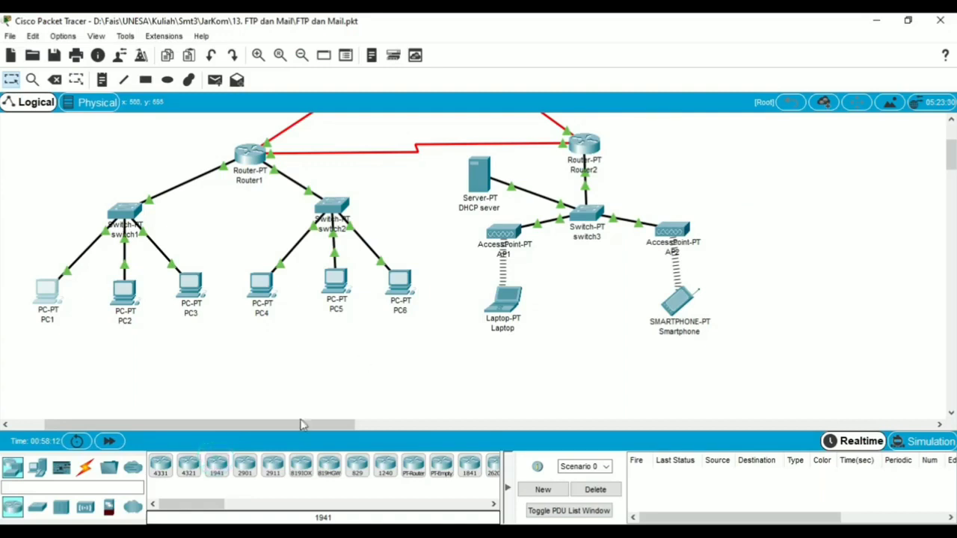
mouse_move(223, 532)
click(313, 456)
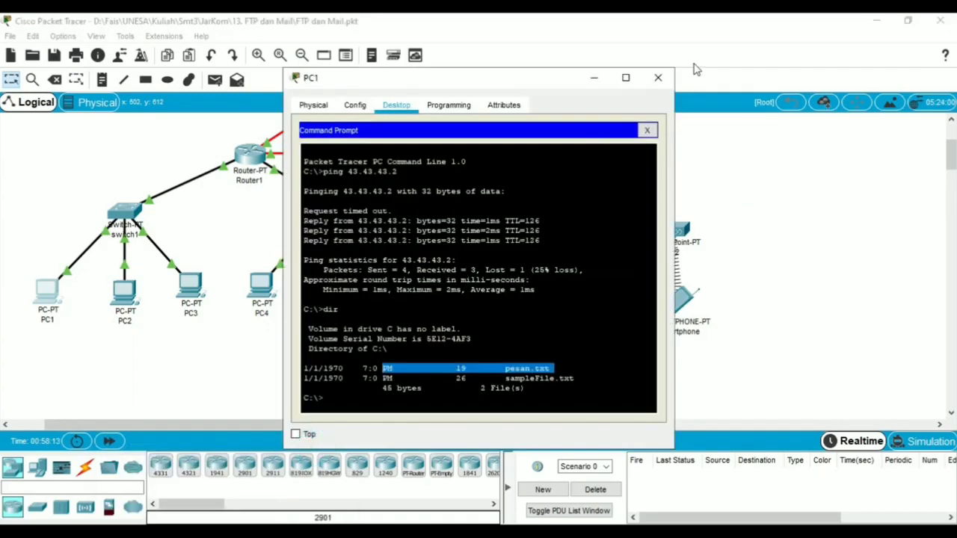
click(646, 130)
click(657, 77)
- Check the ftp.jarkom.com record in the DNS Server's DNS service and close the server window
scroll(189, 212, up, 5)
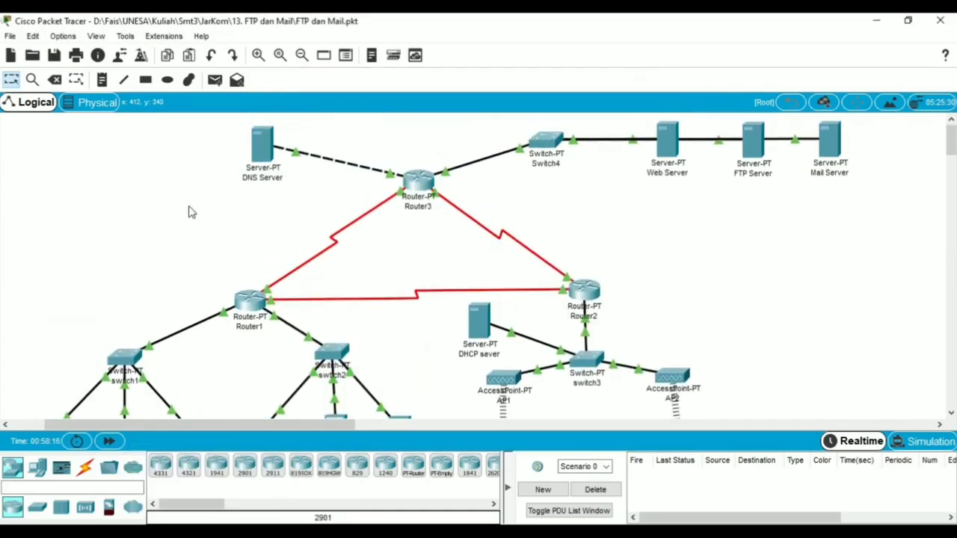
click(262, 144)
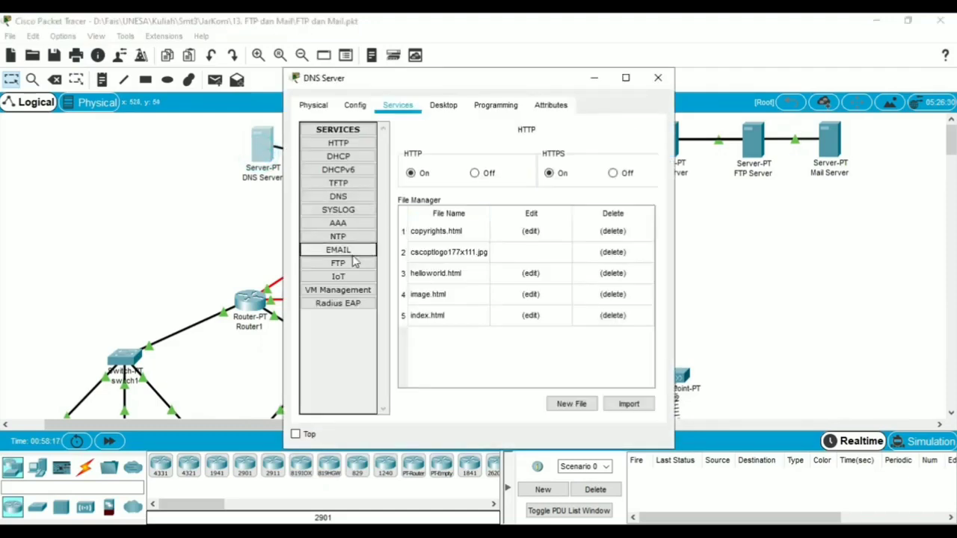
click(358, 197)
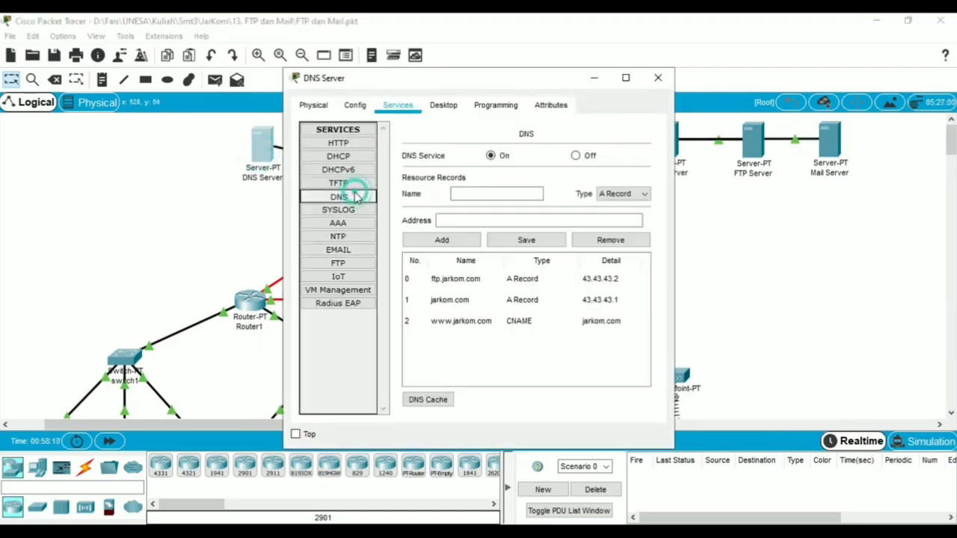
click(465, 282)
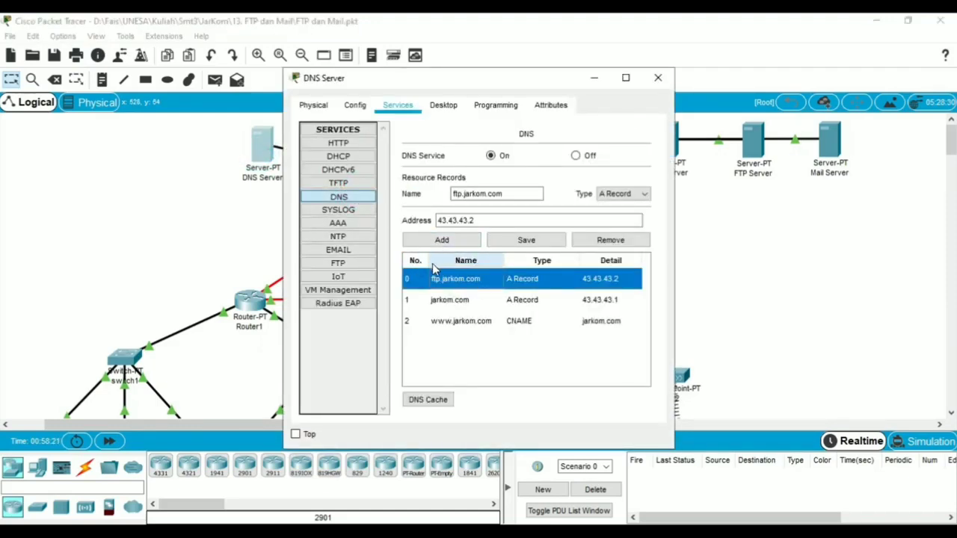
click(658, 78)
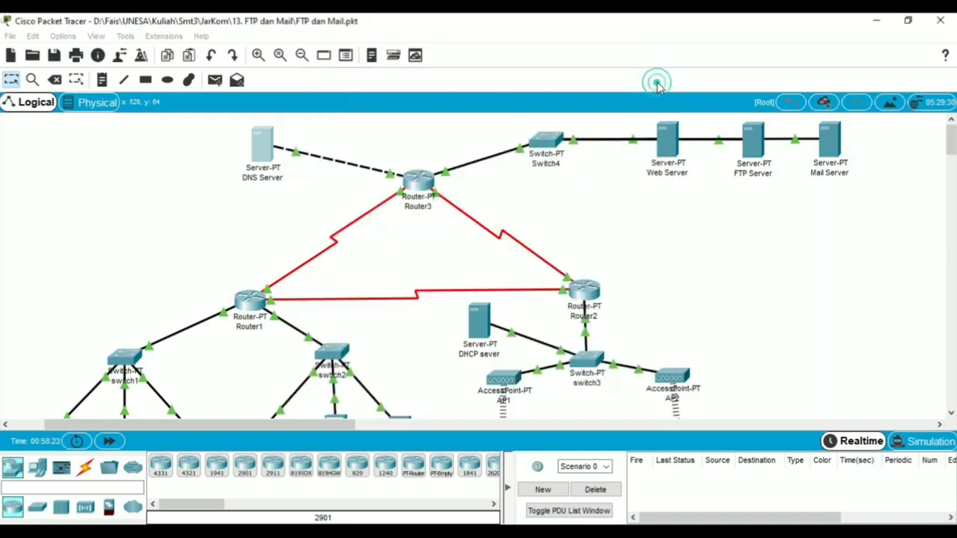
- Ping ftp.jarkom.com from PC1's Command Prompt
scroll(174, 282, down, 4)
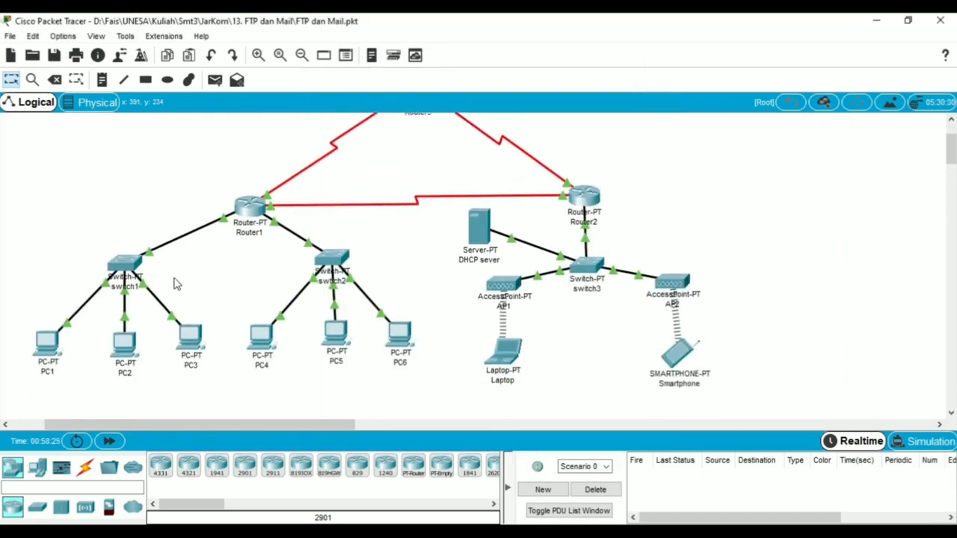
click(48, 364)
click(625, 171)
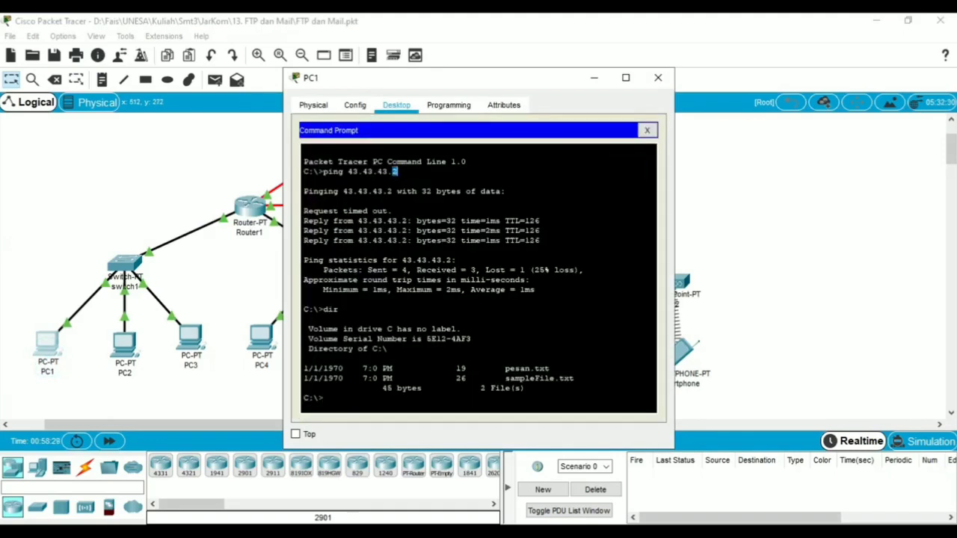
text(ping ftp.jarkom.com)
key(Return)
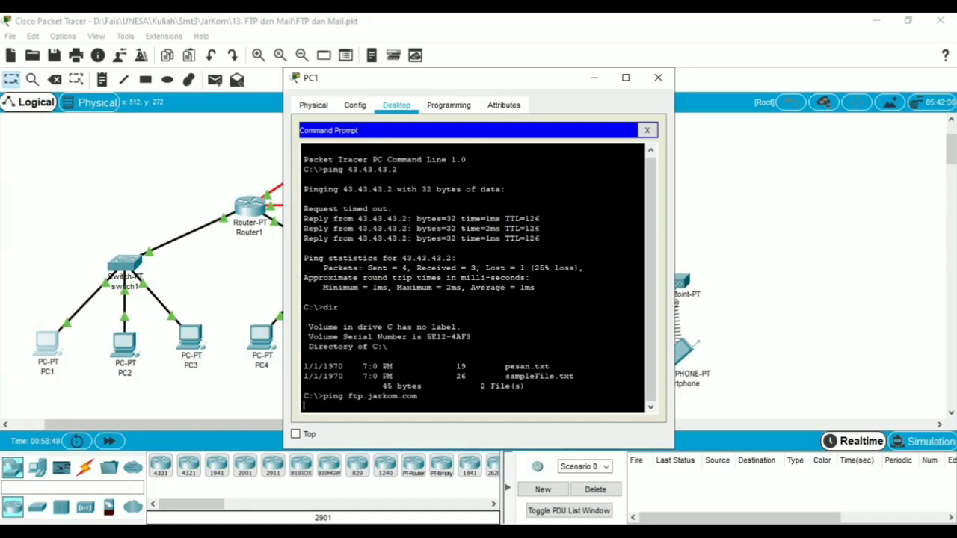
- Resolve ftp.jarkom.com with nslookup in PC1's Command Prompt and review the answer
key(Return)
text(nslookup ftp.jarkom)
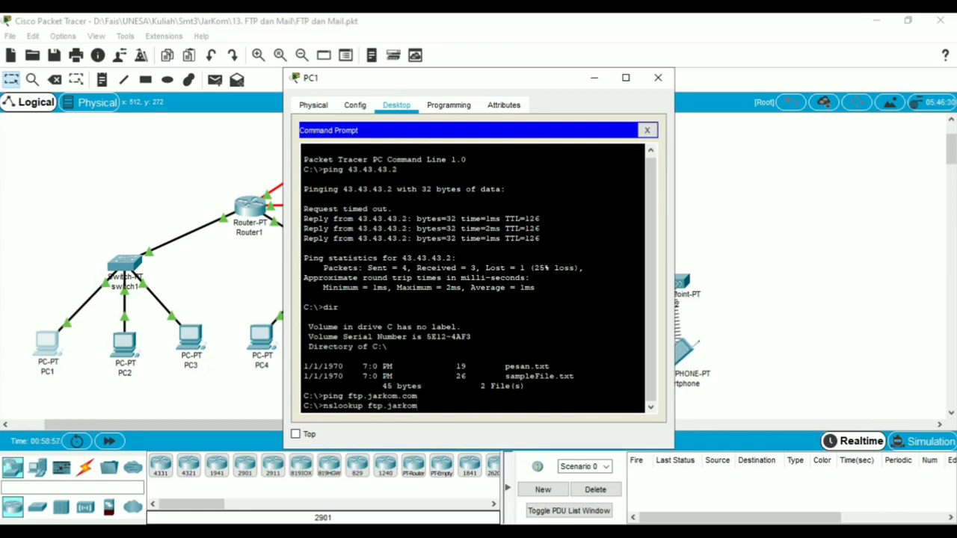
text(.com)
key(Return)
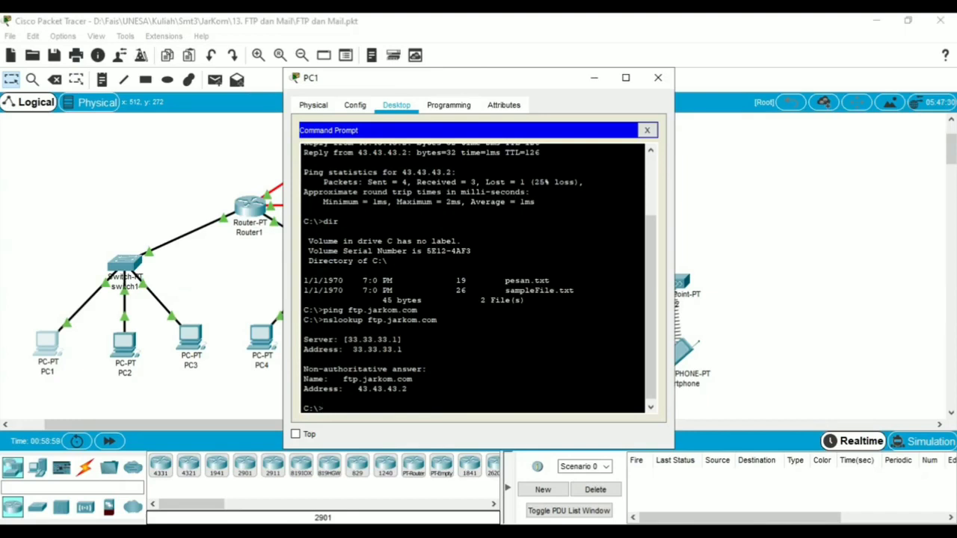
drag(429, 381, 304, 335)
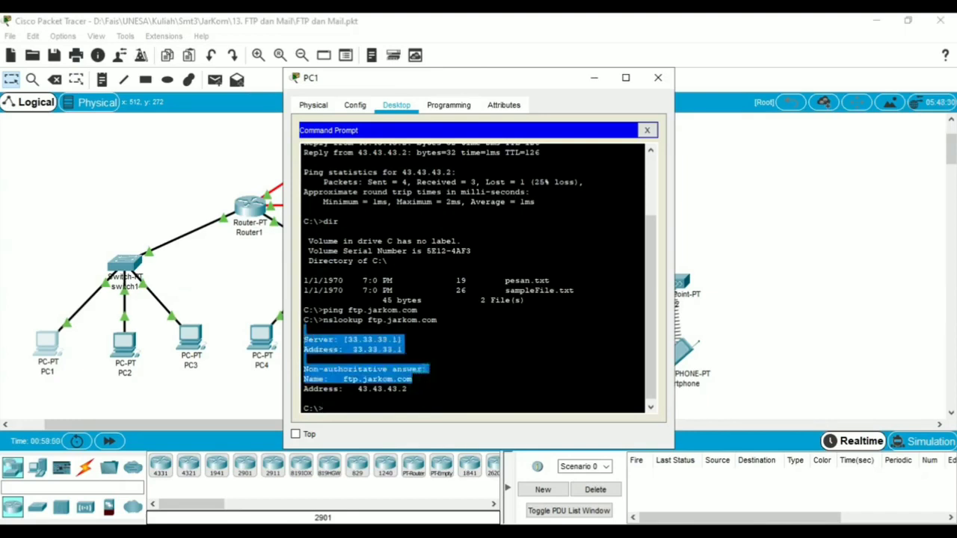
click(406, 328)
- Connect PC1 to ftp.jarkom.com with the ftp command and log in with username coba and the account password
click(345, 405)
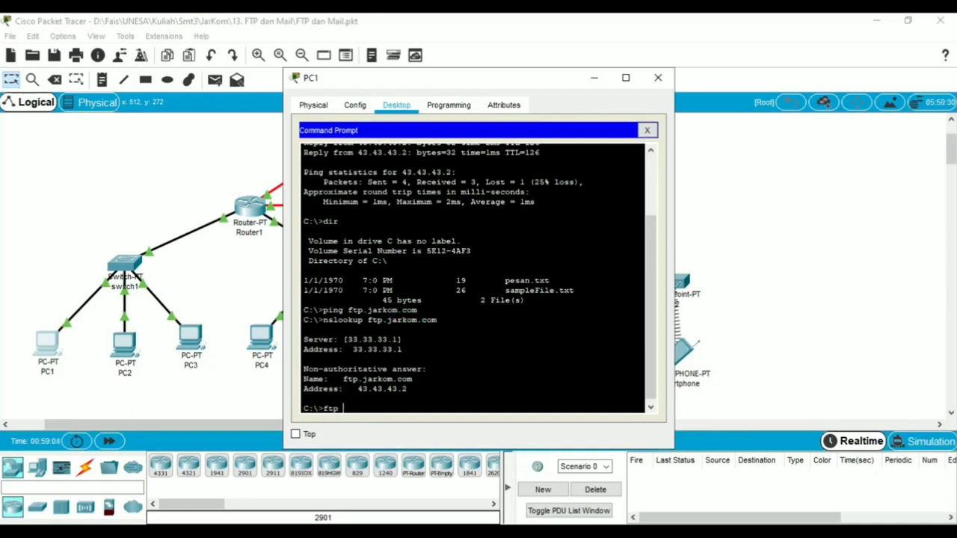
text(ftp ftp.jarkom.com)
key(Return)
text(c)
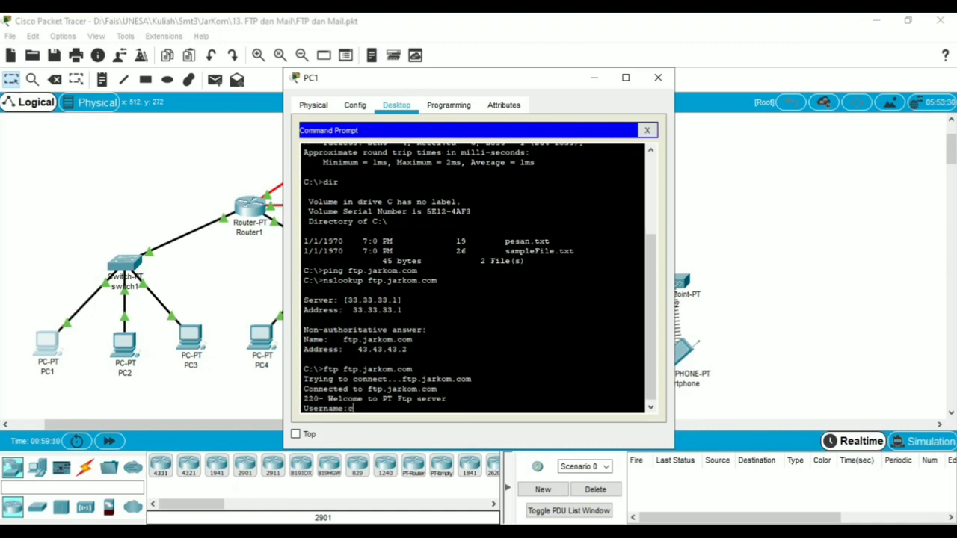
text(oba)
key(Return)
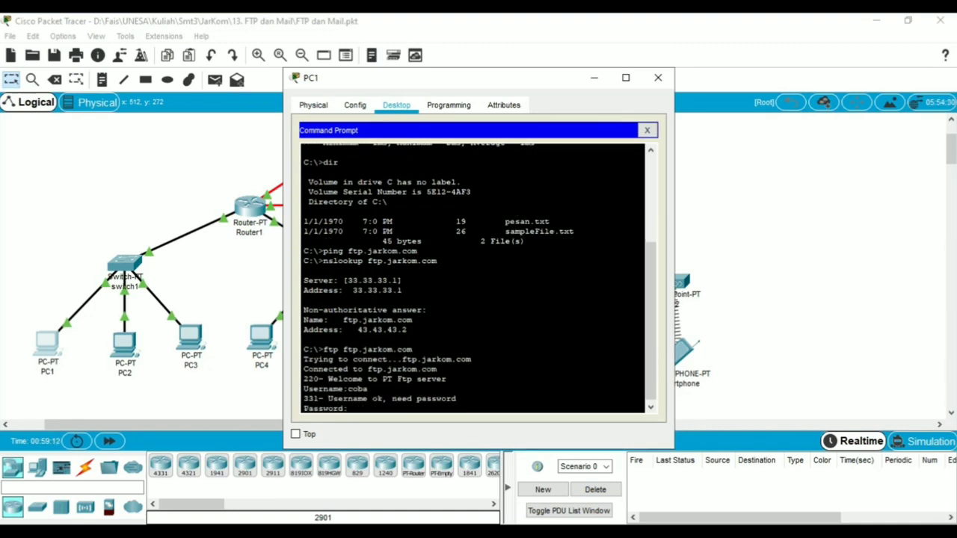
key(Return)
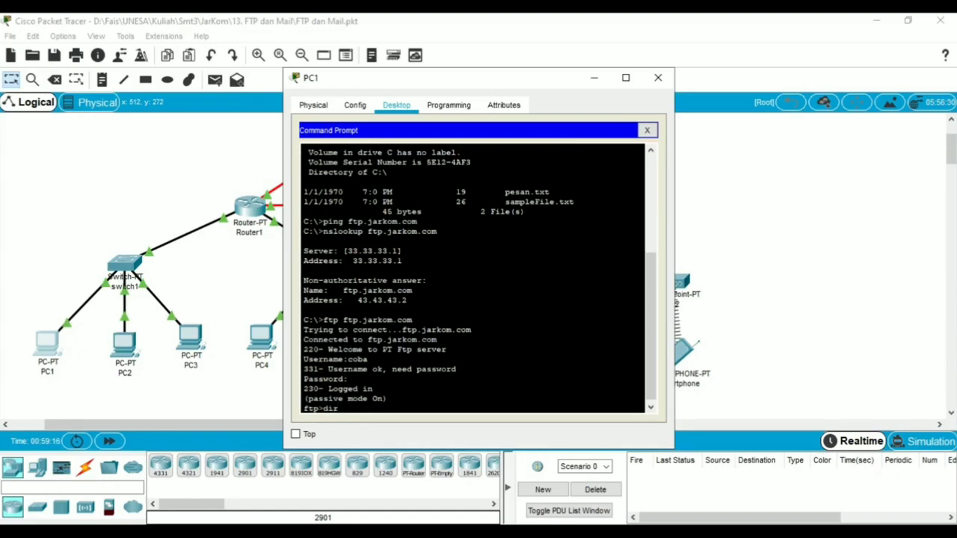
- List the files on the FTP server with dir from PC1's FTP session
text(dir)
key(Return)
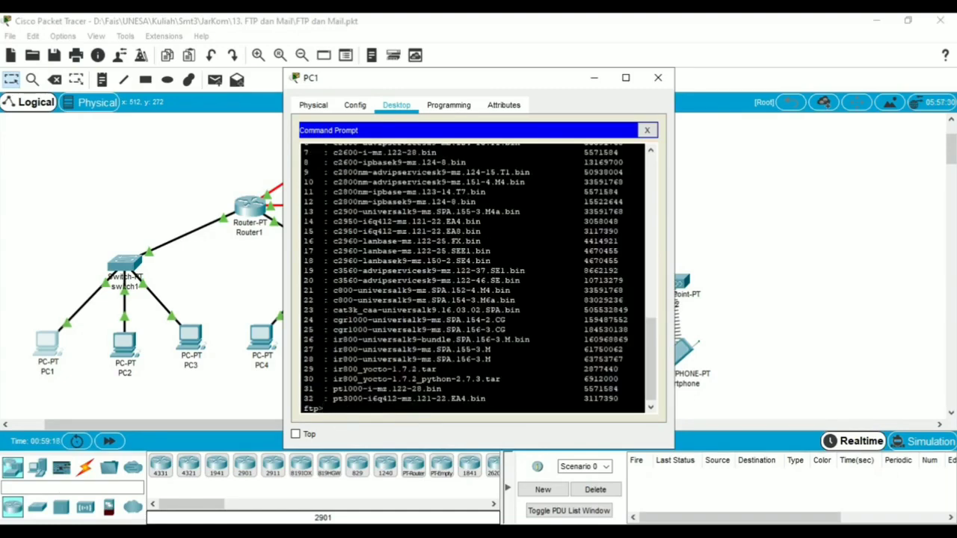
scroll(472, 278, up, 5)
scroll(472, 278, down, 5)
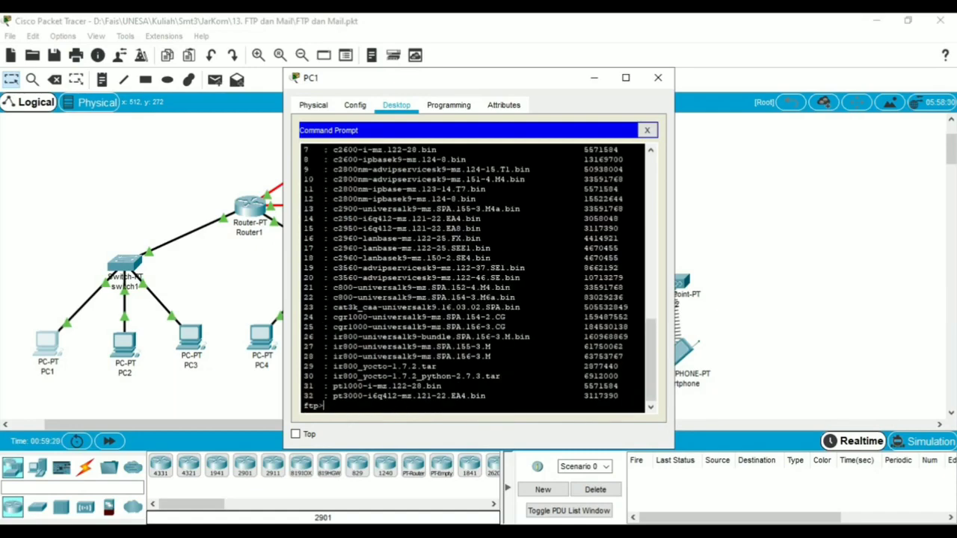
- Switch to the PDF module and read the instructions on uploading with put and on the laptop's download
click(187, 530)
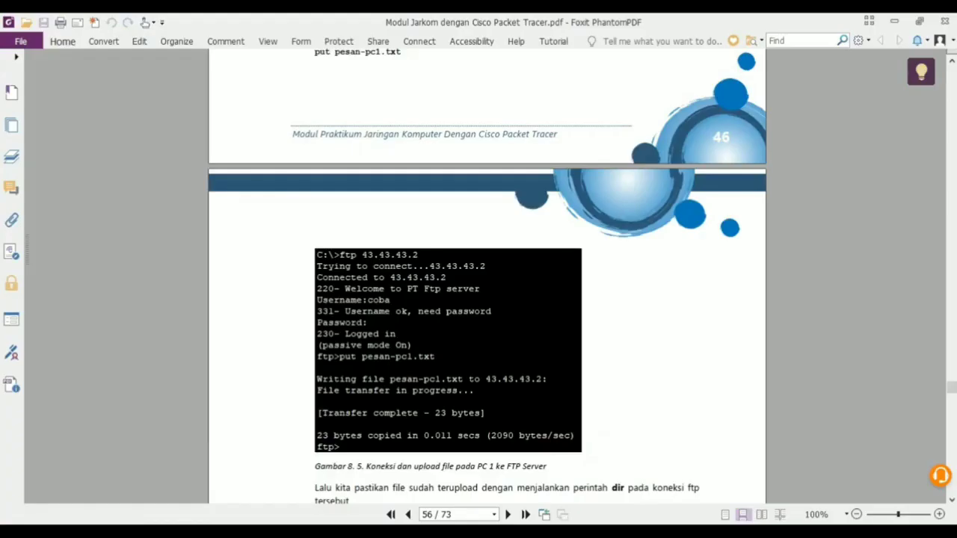
scroll(292, 420, down, 3)
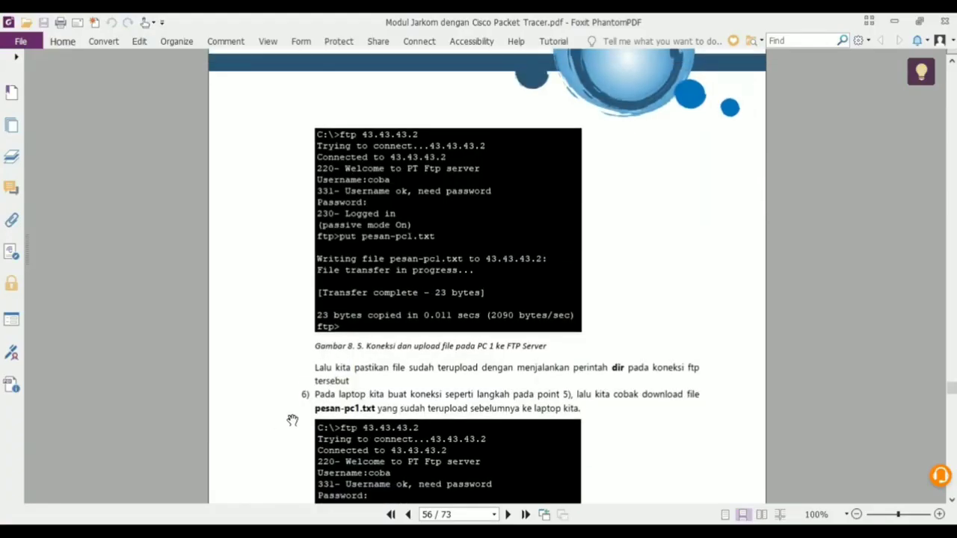
scroll(292, 420, down, 5)
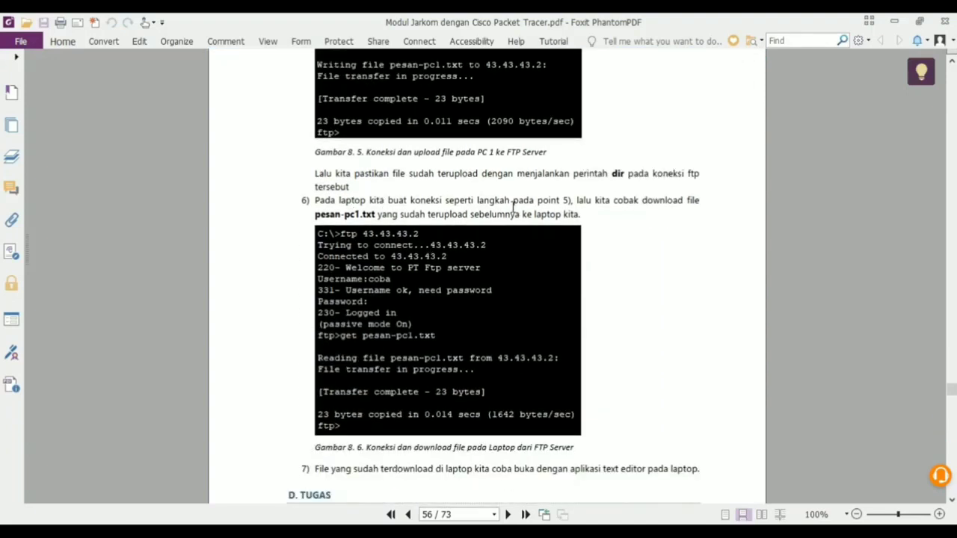
scroll(537, 142, up, 2)
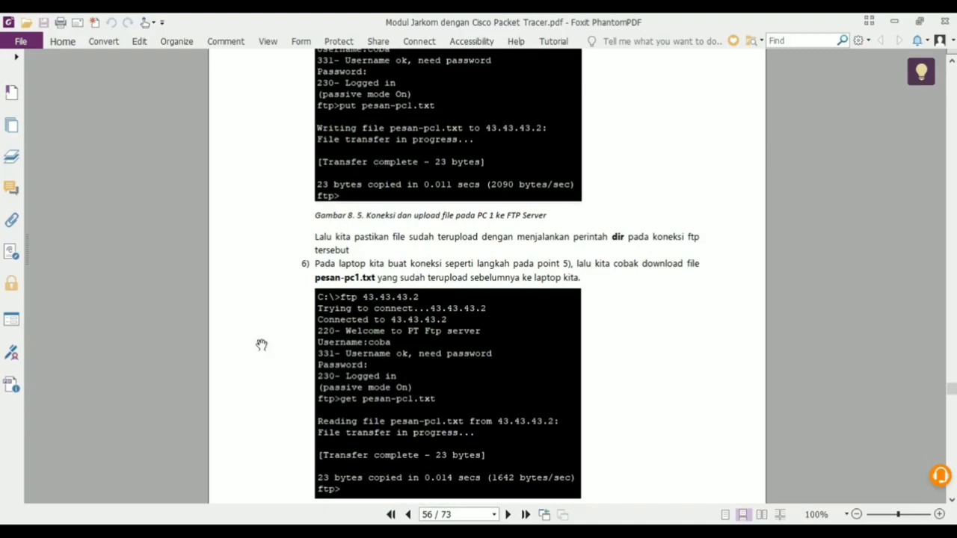
- Switch back to PC1 in Packet Tracer, upload pesan.txt to the FTP server with put, and close the Command Prompt
click(223, 531)
click(239, 479)
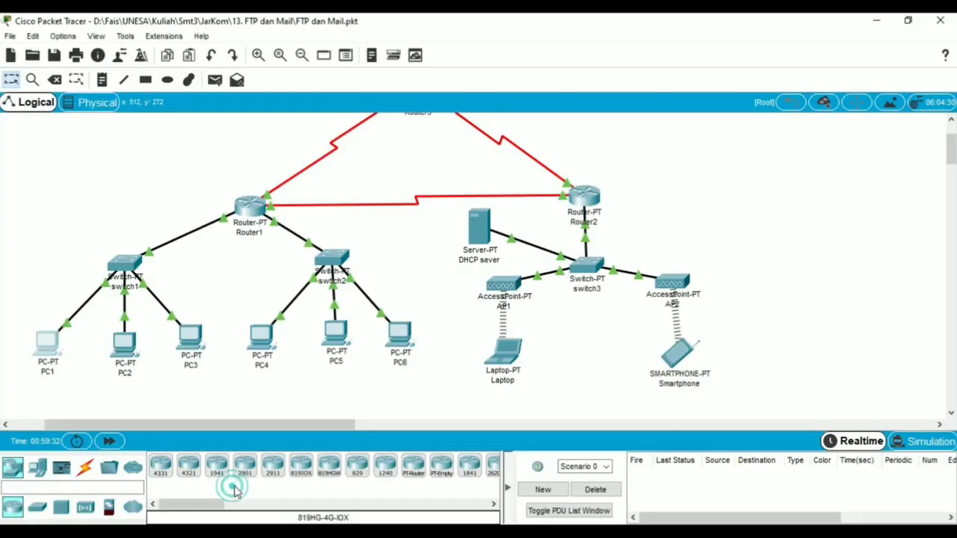
click(224, 532)
click(291, 486)
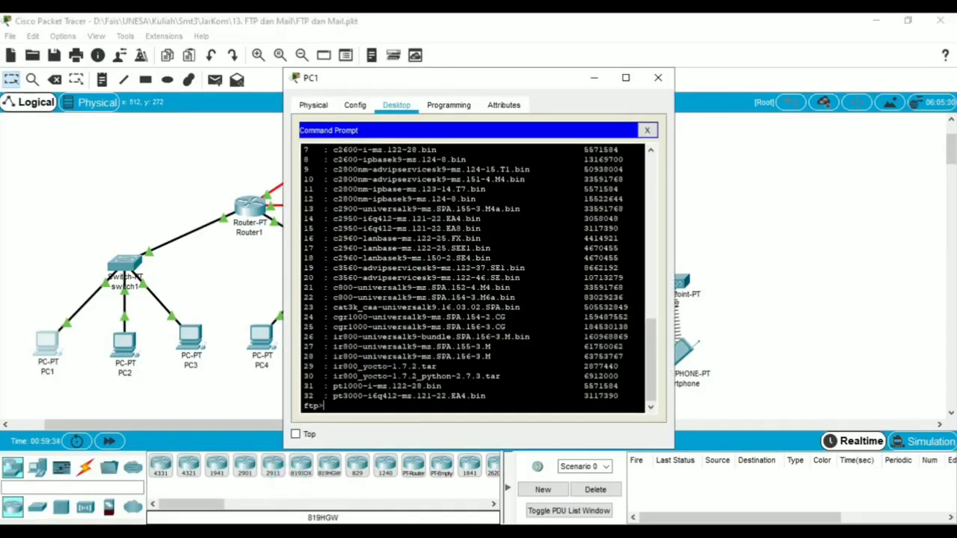
text(put pesan.txt)
key(Return)
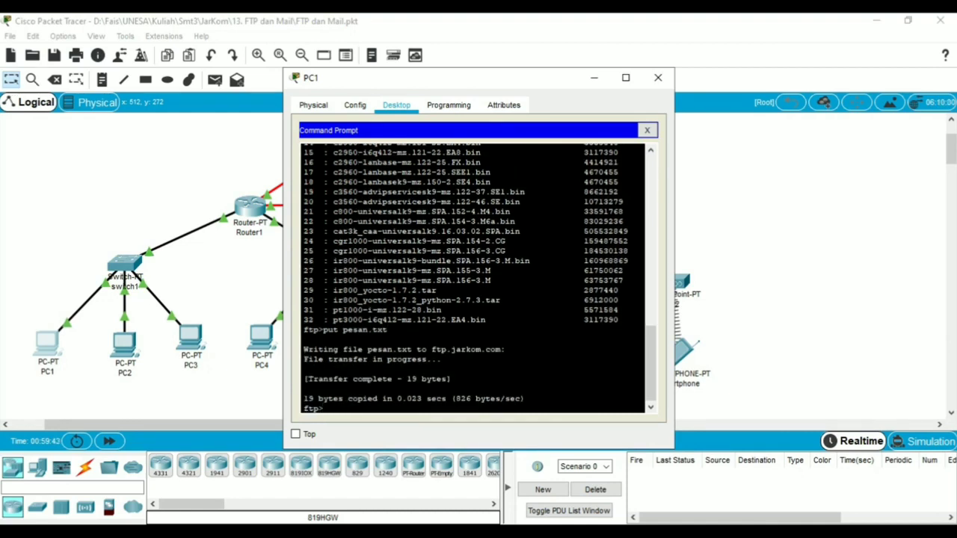
click(650, 130)
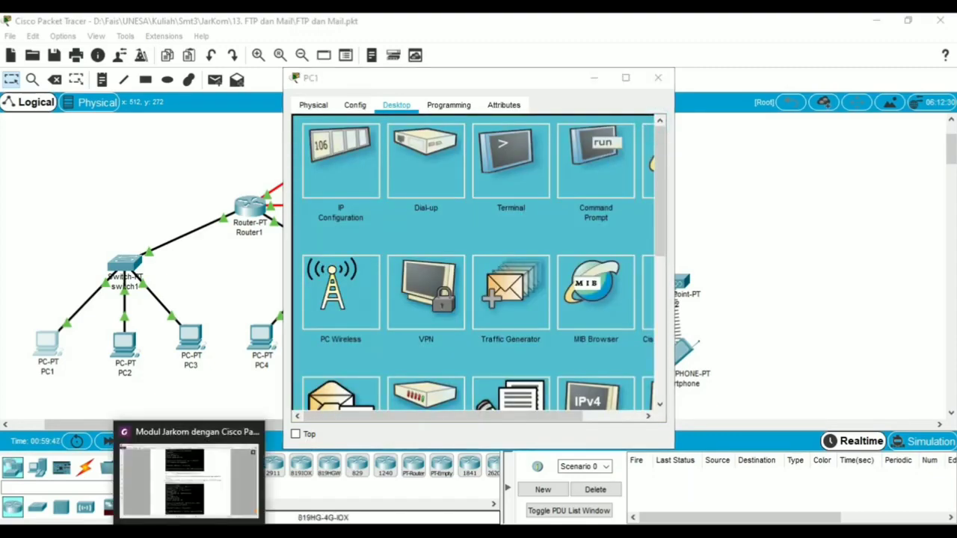
- Return to the PDF module and read point 6 on downloading the uploaded file to the laptop
click(188, 478)
scroll(297, 355, down, 1)
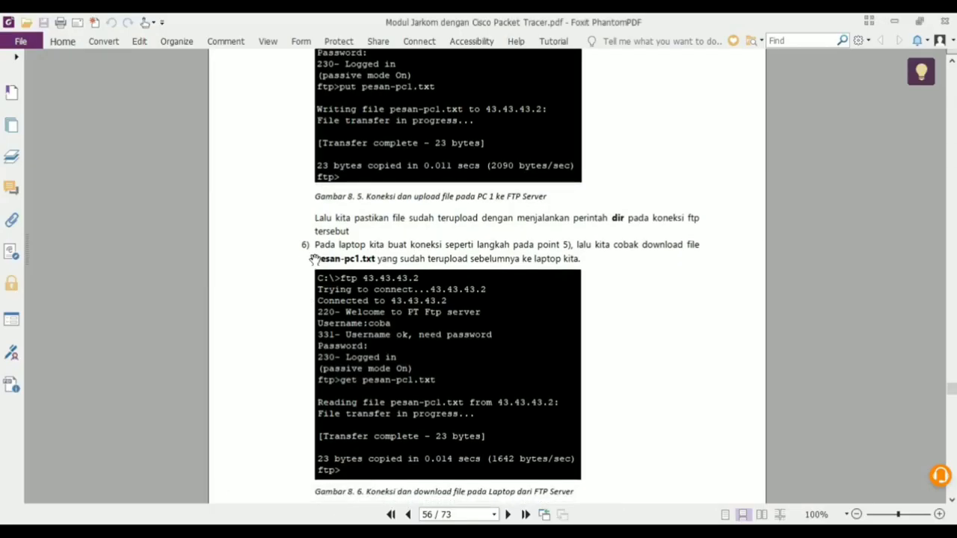
scroll(637, 271, down, 1)
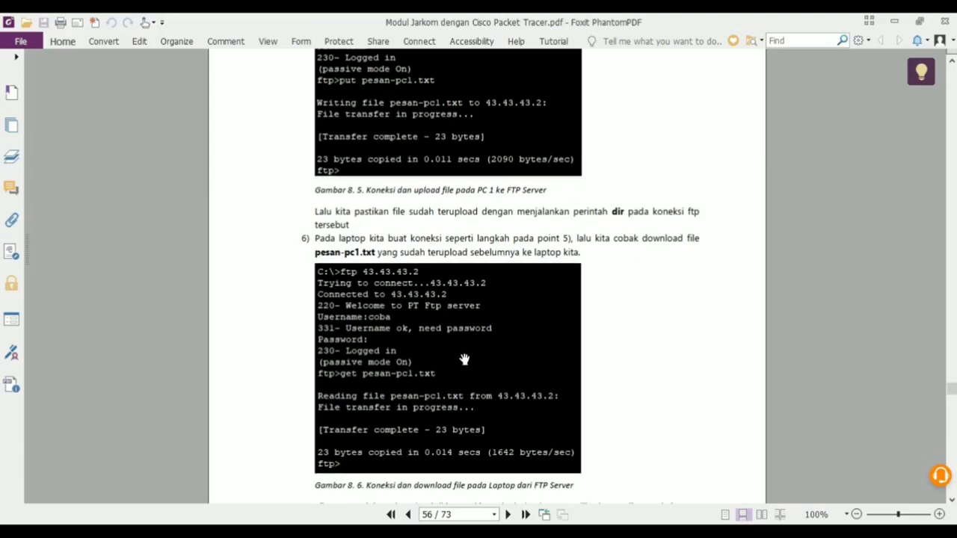
- Switch back to Packet Tracer and open the Command Prompt on the Laptop
mouse_move(222, 531)
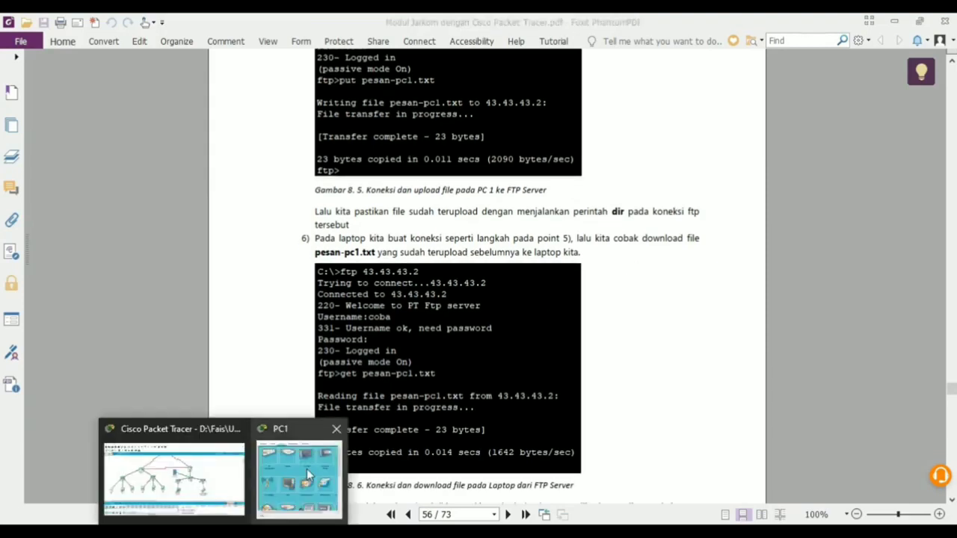
click(239, 482)
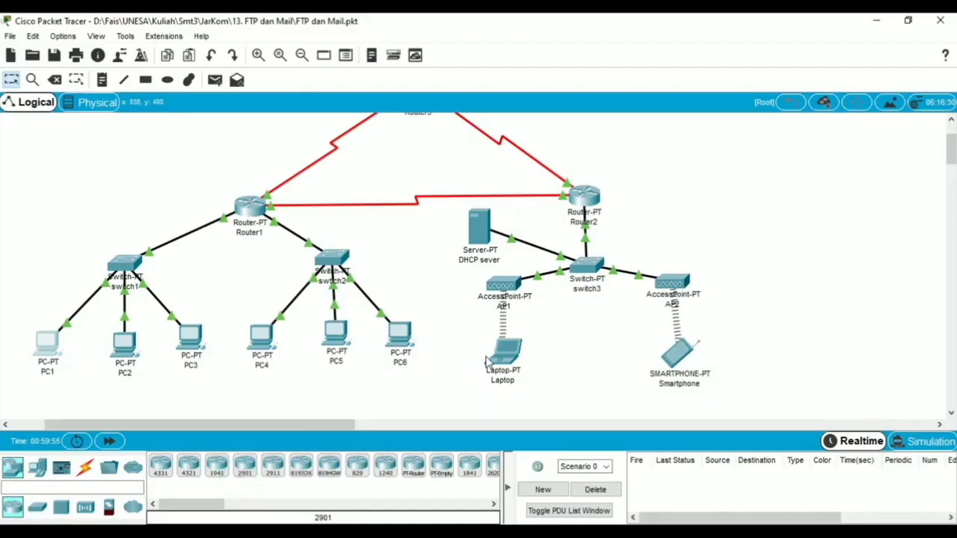
click(493, 355)
click(396, 105)
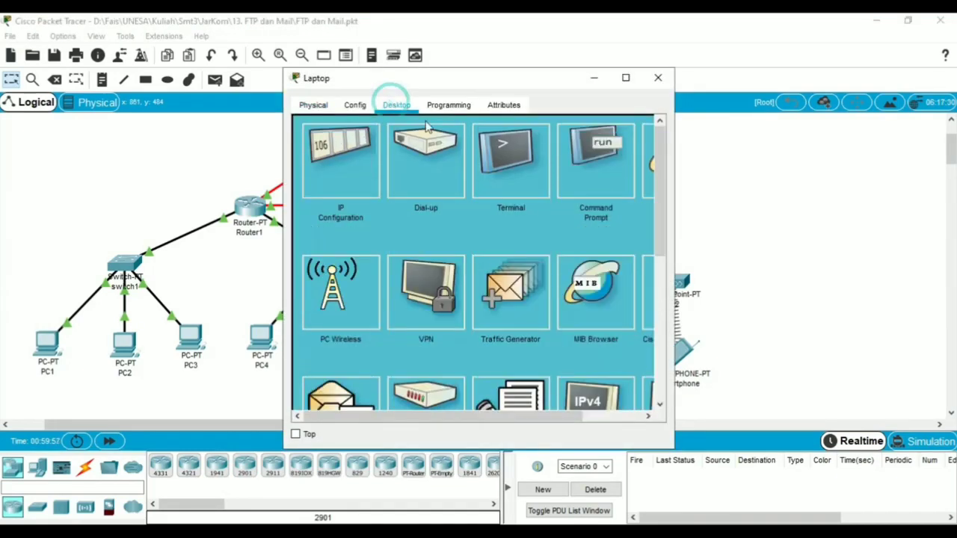
click(593, 186)
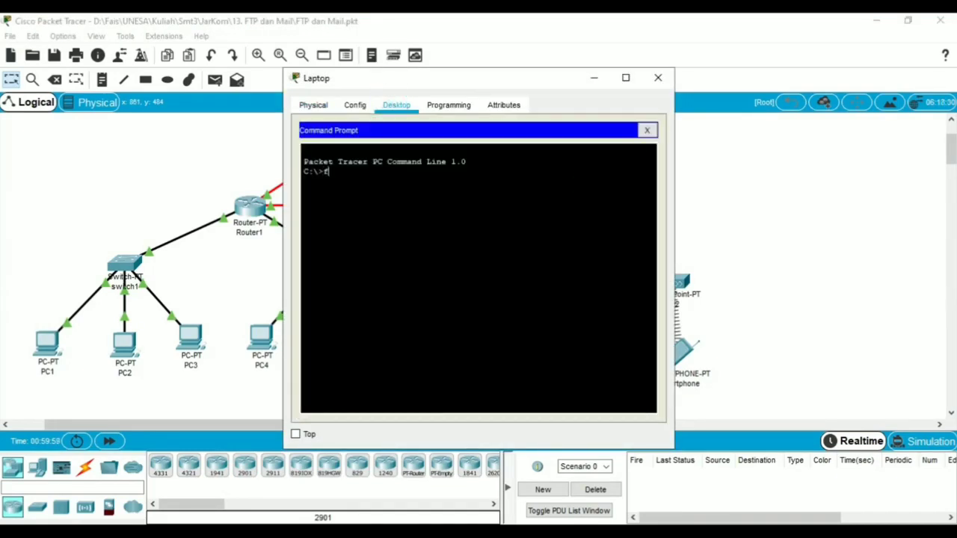
- Resolve ftp.jarkom.com with nslookup from the Laptop
text(nslooku)
text(p fr)
text(p.jarkom.)
text(com)
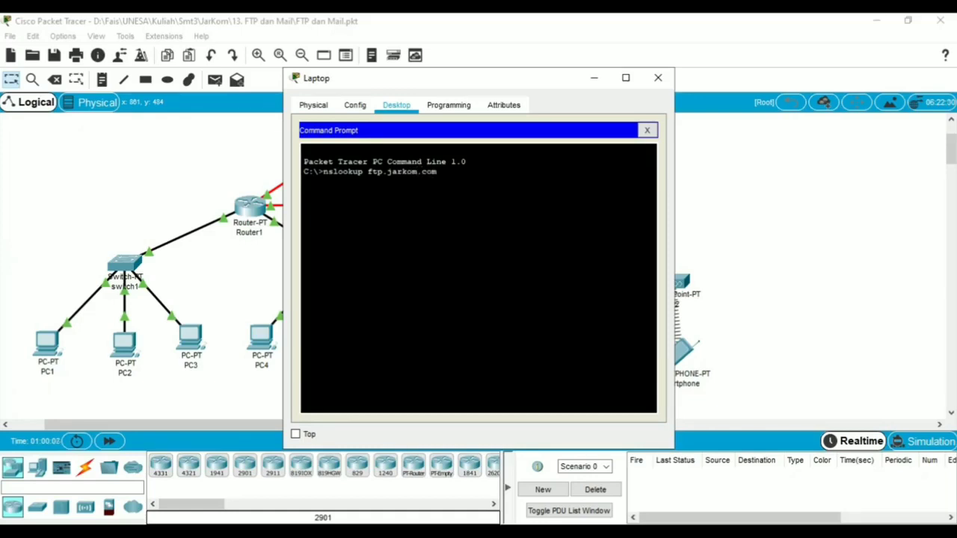
key(Return)
- Connect the Laptop to ftp.jarkom.com over FTP and log in with username coba and the account password
text(ft)
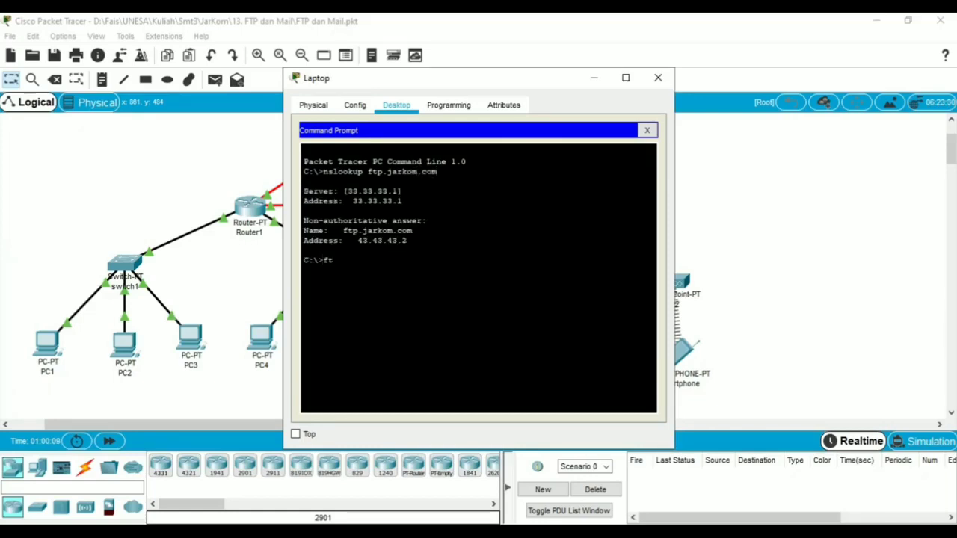
text(p ftp.jarkom.com)
key(Return)
text(coba)
key(Return)
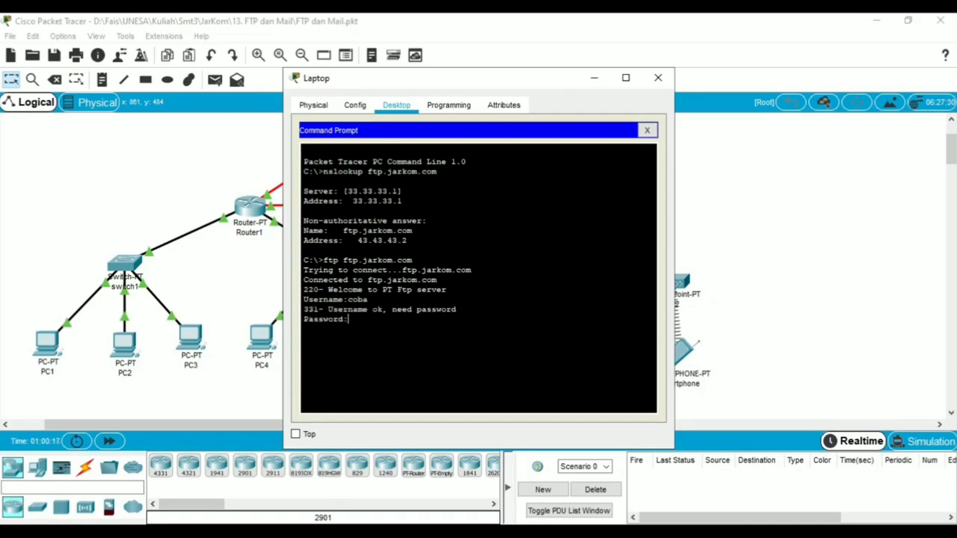
key(Return)
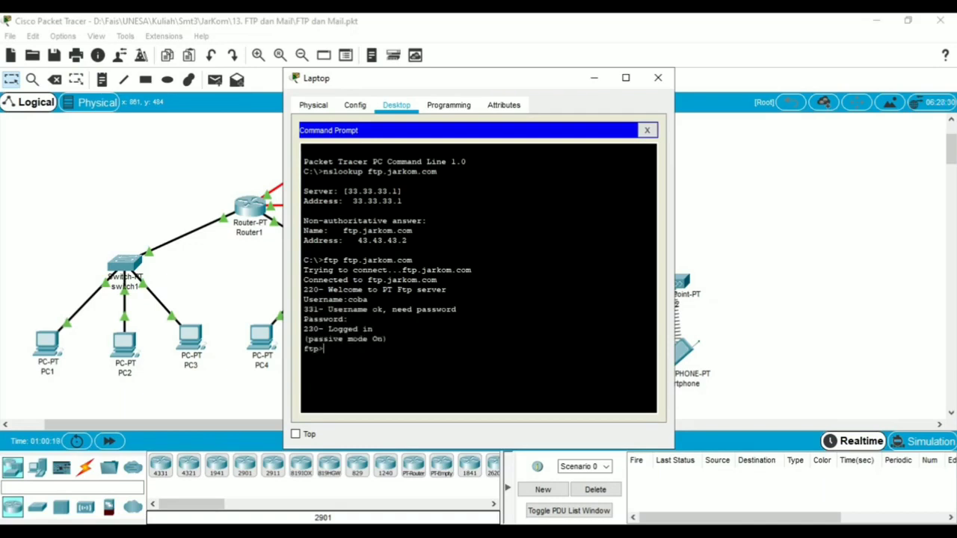
- List the FTP server's files with dir from the Laptop and locate the pesan.txt entry
text(dir)
key(Return)
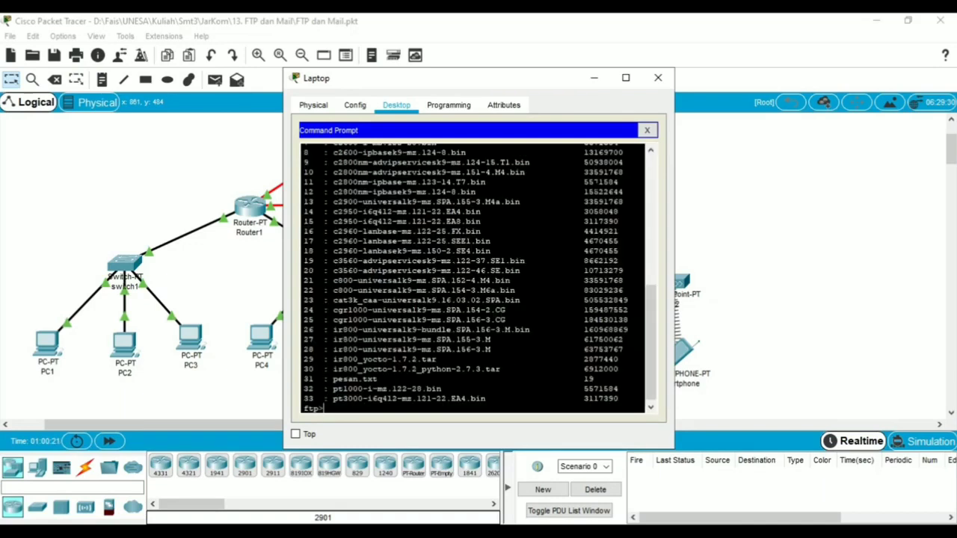
drag(595, 378, 298, 383)
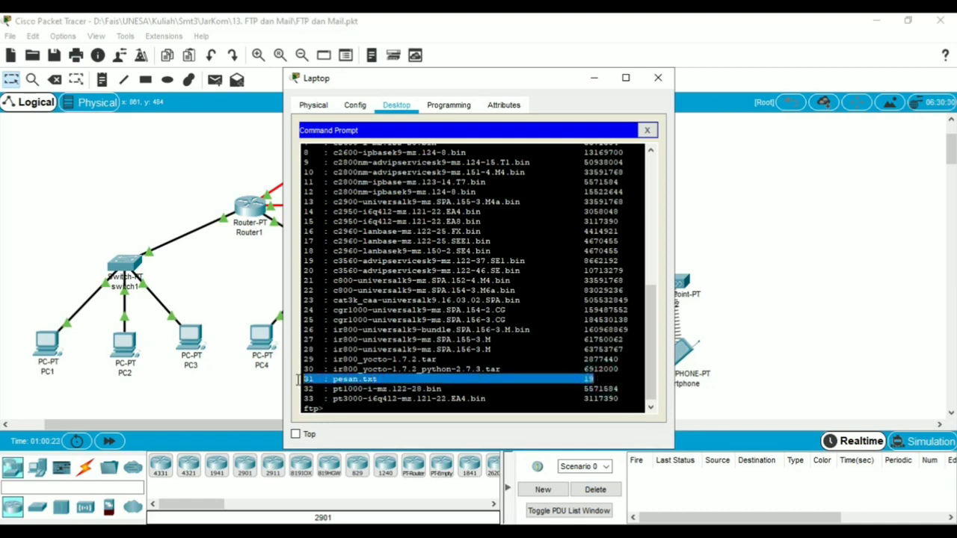
- Download pesan.txt from the FTP server to the Laptop with get and close the Command Prompt
click(360, 414)
text(get )
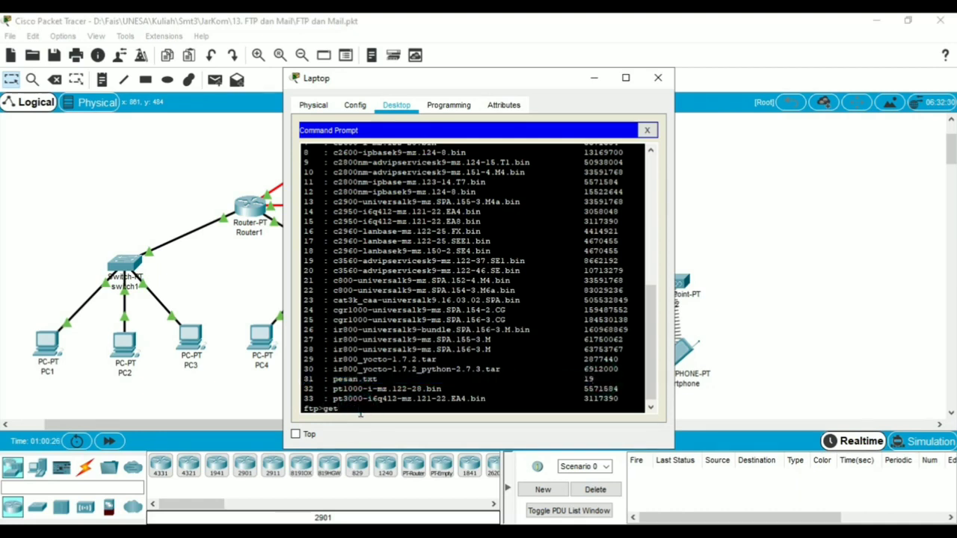
text(pesan.txt)
key(Return)
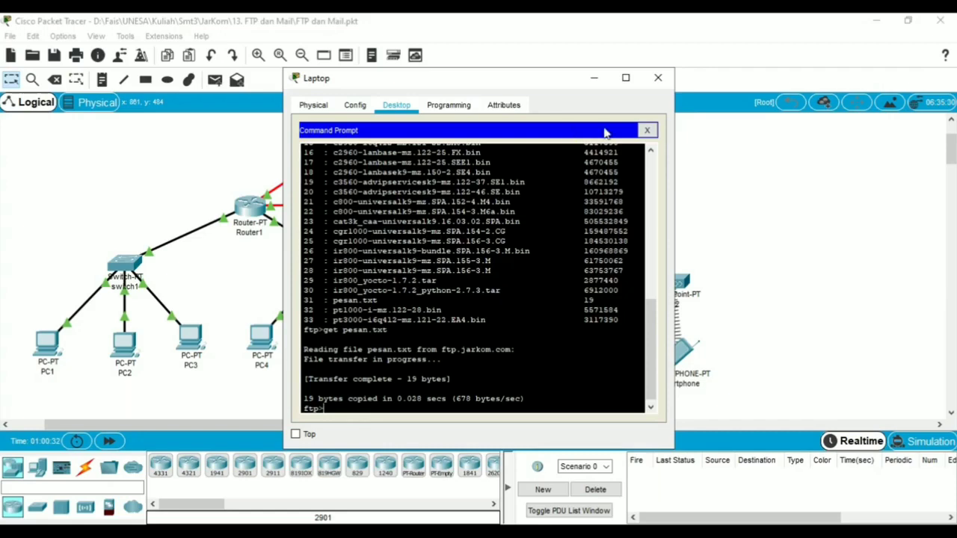
click(646, 130)
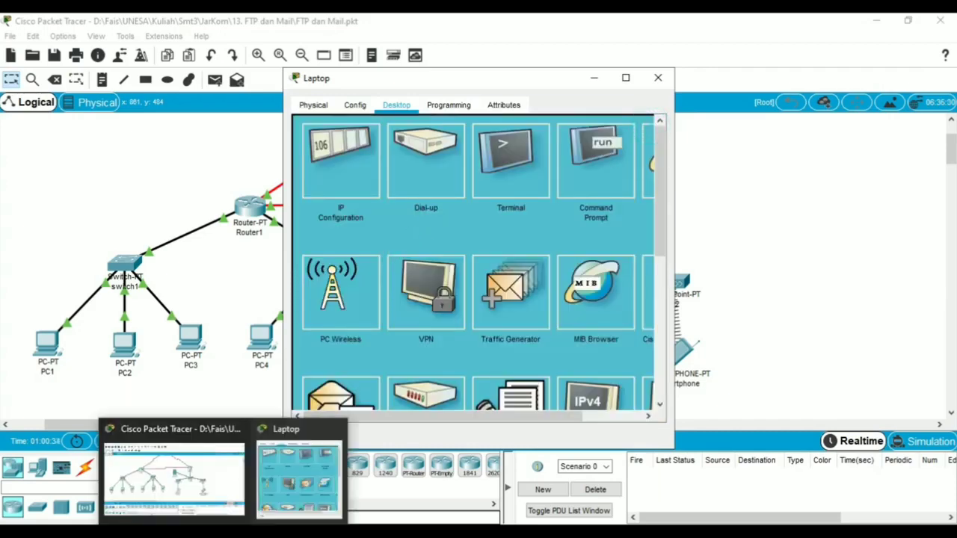
- Check the PDF module's instruction on opening the downloaded file in the laptop's text editor
click(250, 533)
scroll(322, 353, down, 1)
scroll(322, 354, down, 5)
scroll(321, 352, up, 4)
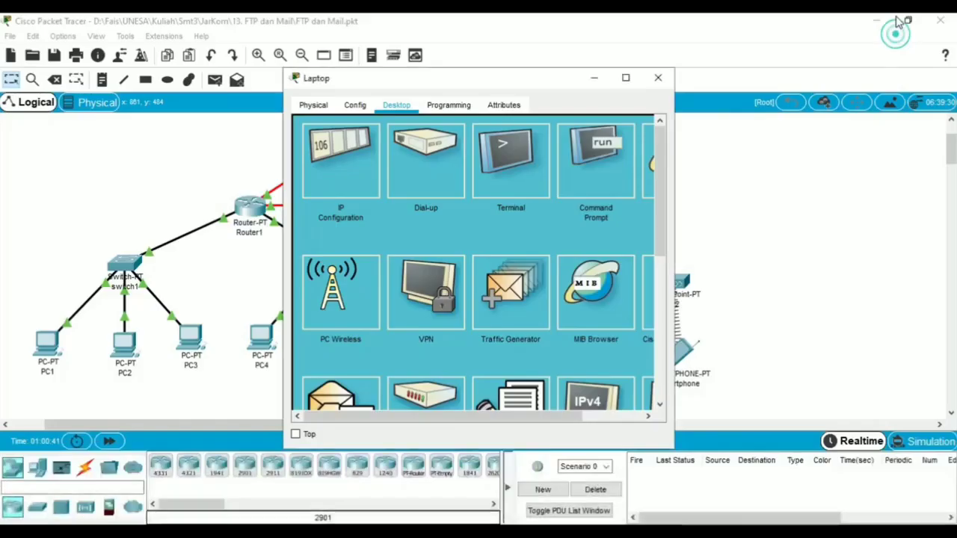
- Open pesan.txt in the Laptop's Text Editor and select its message text
click(893, 21)
scroll(423, 246, down, 3)
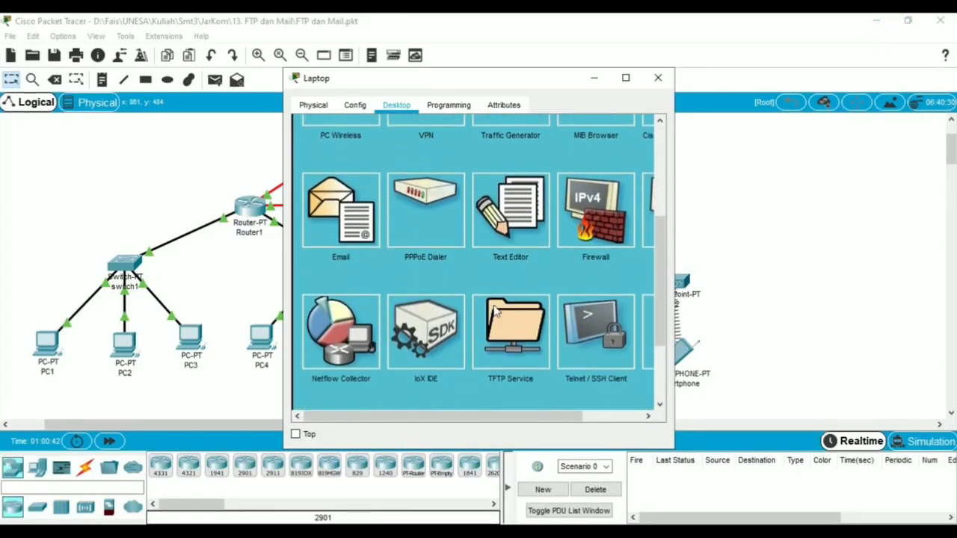
click(518, 219)
click(308, 149)
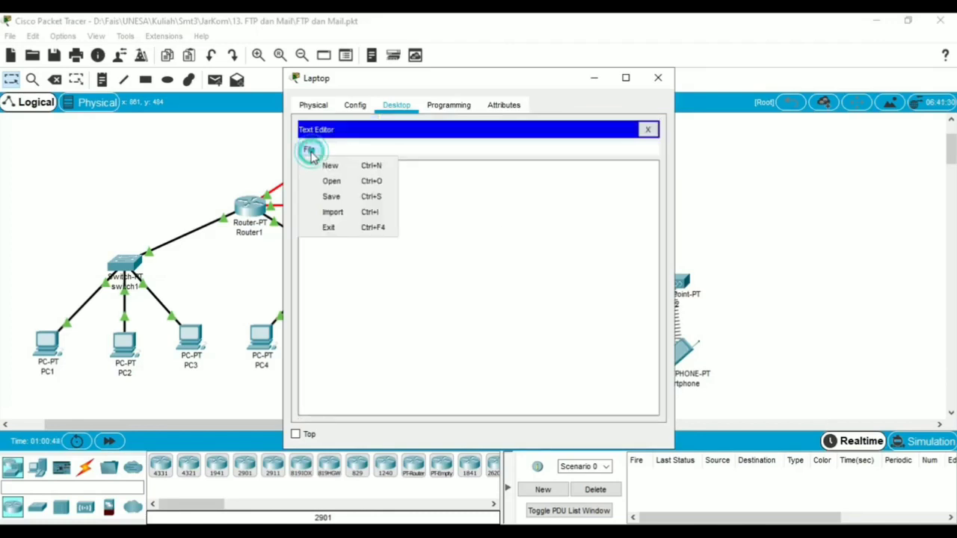
click(336, 182)
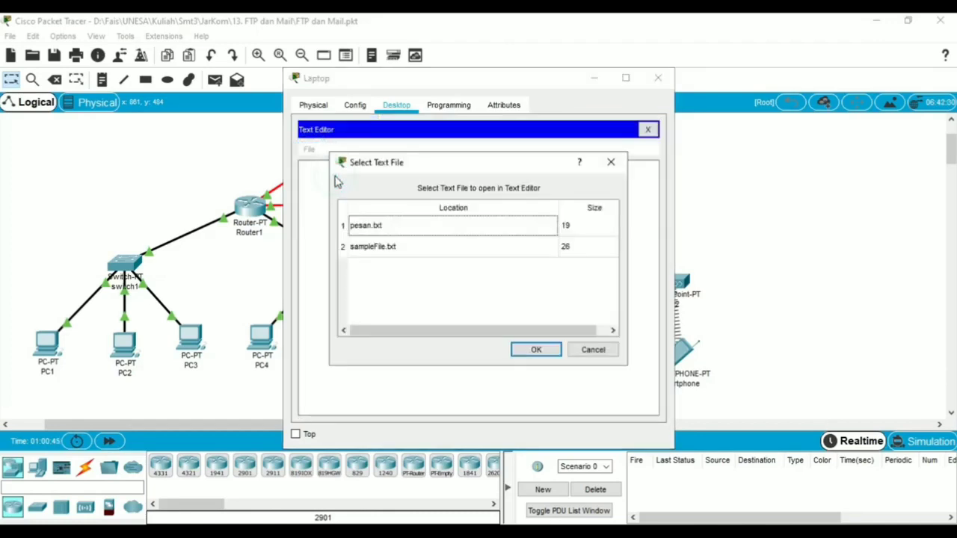
click(403, 227)
click(536, 351)
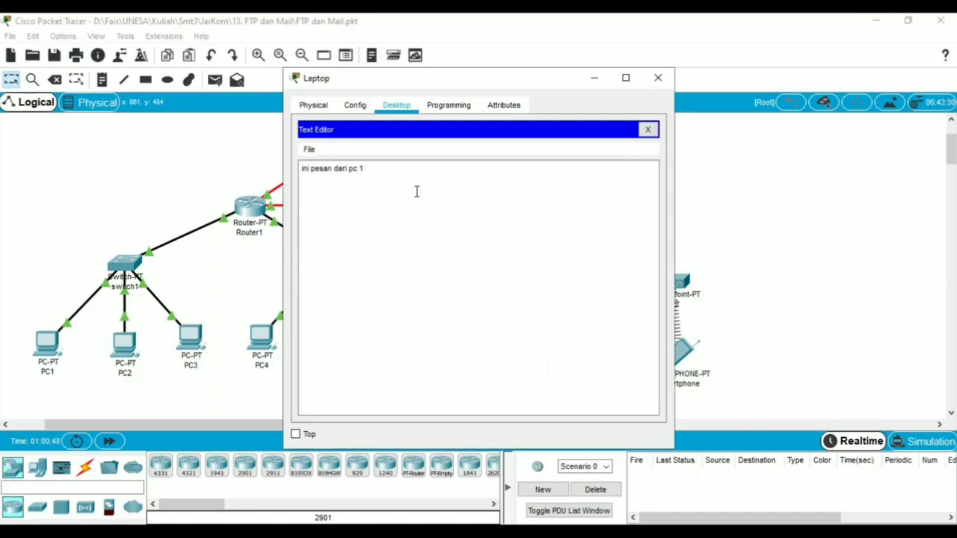
drag(380, 173, 294, 166)
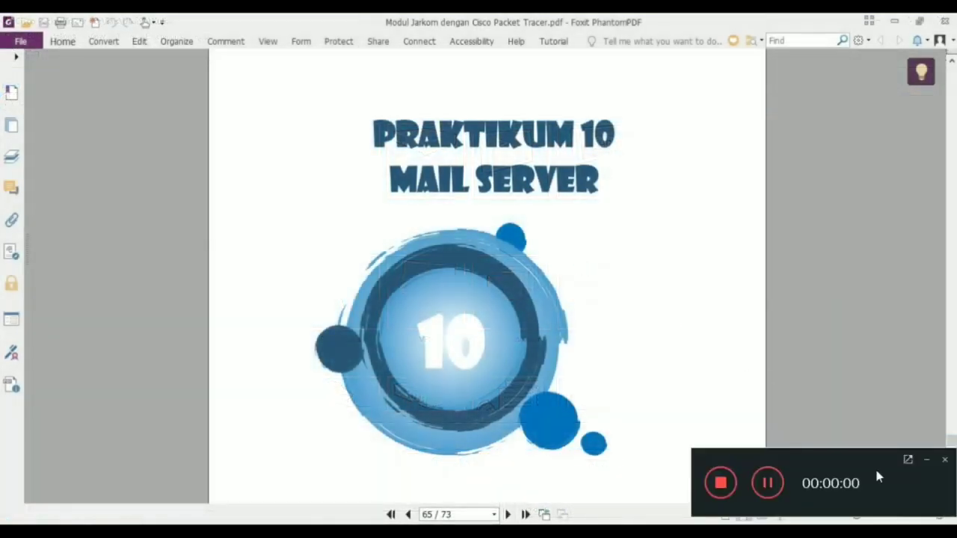
- Read the Praktikum 10 Mail Server theory in the PDF module, covering SMTP, POP3, IMAP, mail server components and server types
click(925, 461)
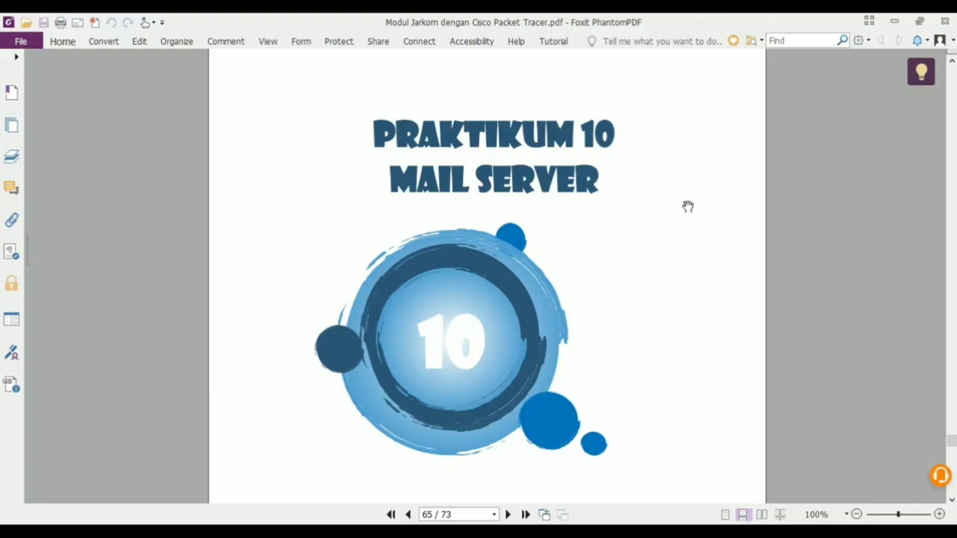
scroll(688, 206, down, 10)
scroll(687, 206, down, 5)
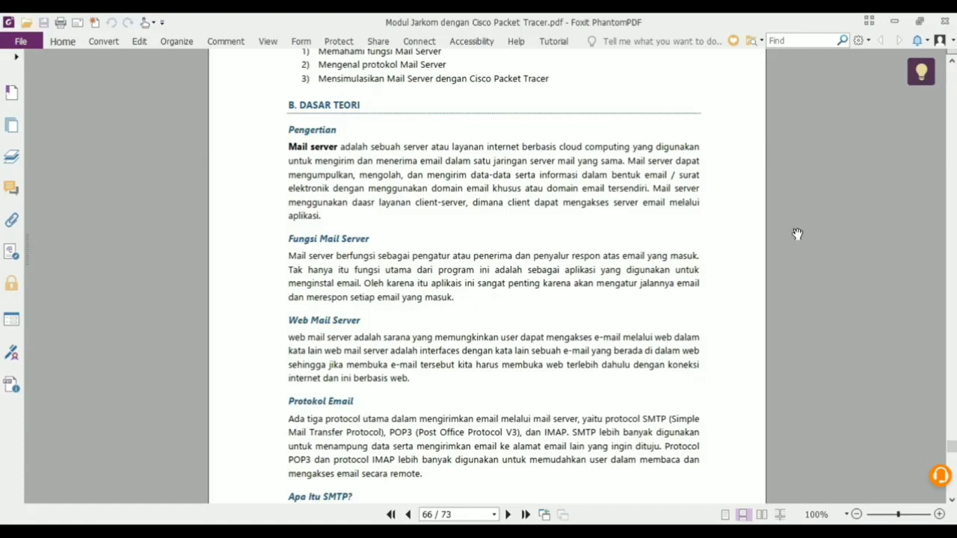
scroll(797, 233, down, 3)
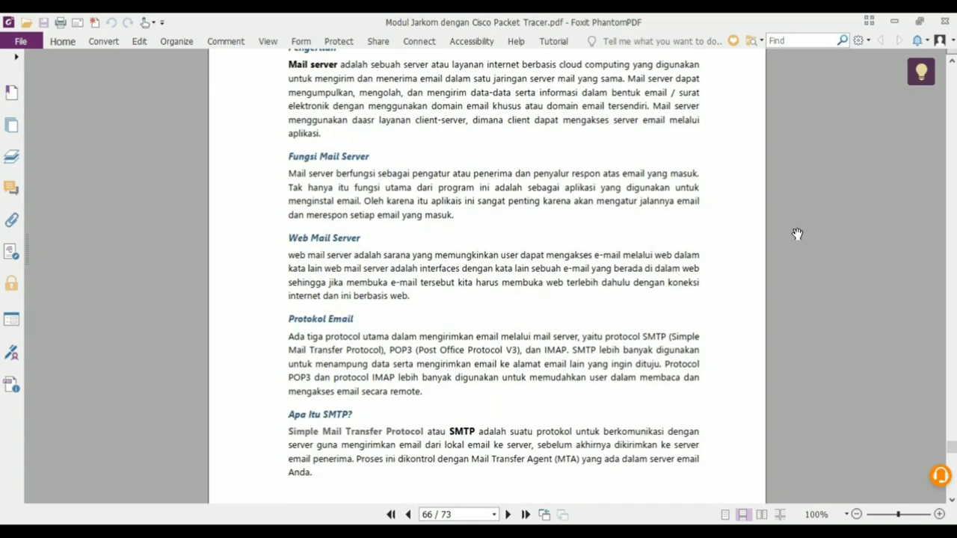
scroll(796, 233, down, 3)
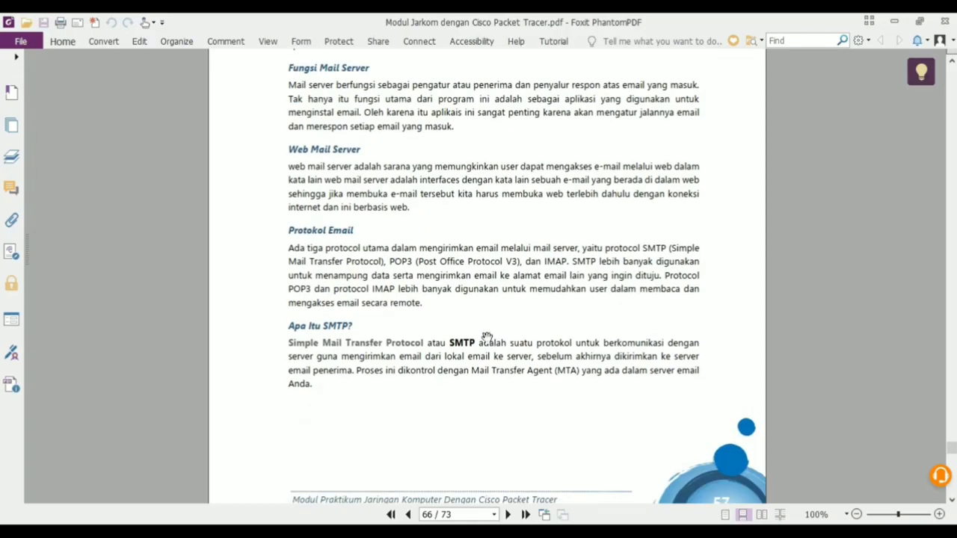
scroll(355, 328, down, 3)
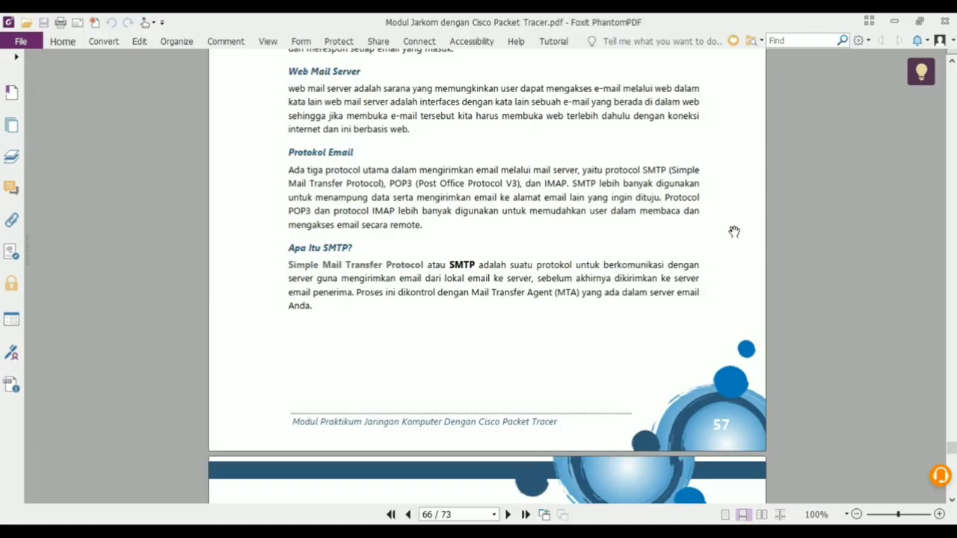
scroll(734, 232, down, 5)
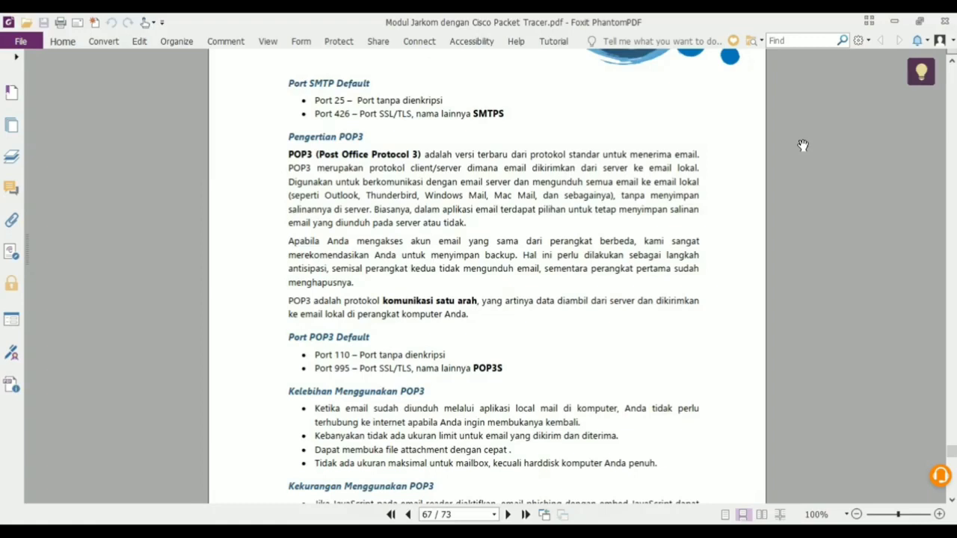
scroll(803, 145, down, 5)
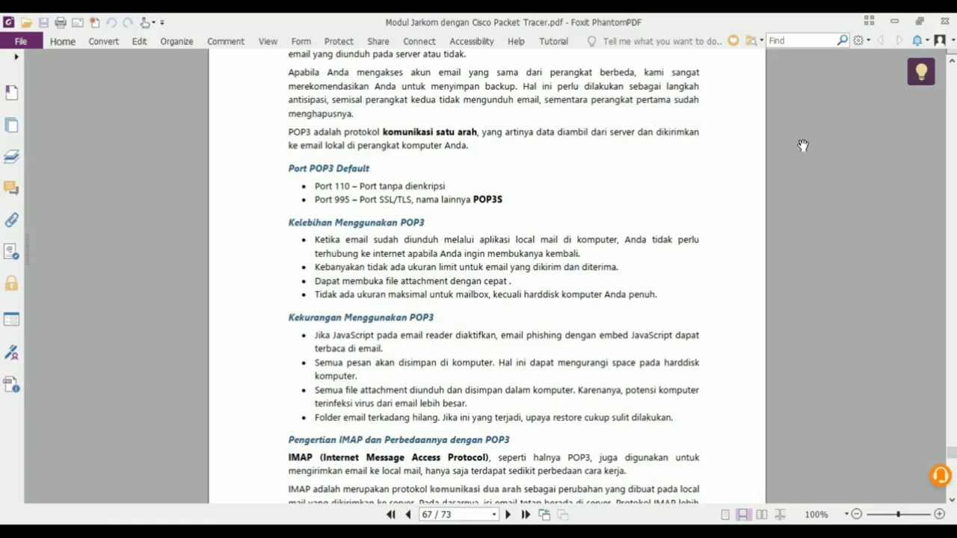
scroll(802, 145, down, 1)
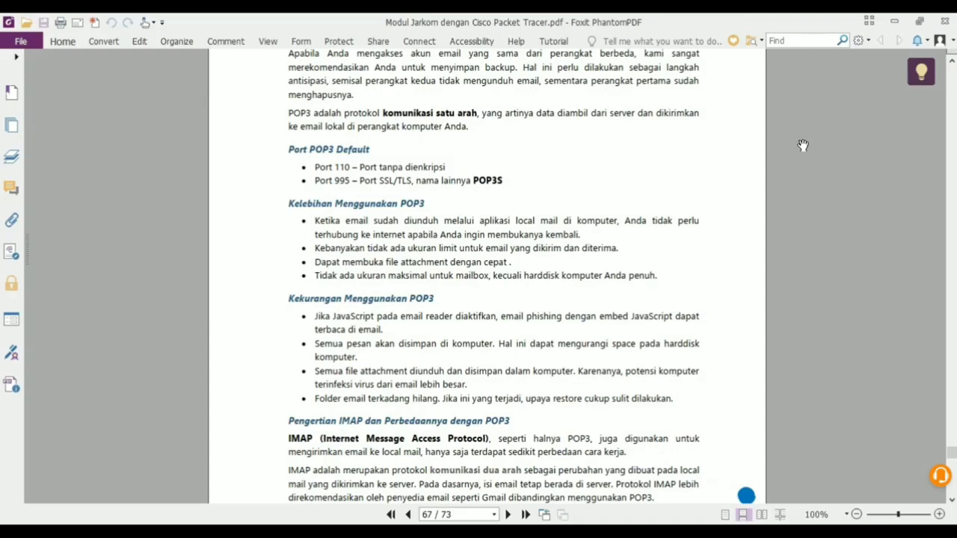
scroll(803, 145, down, 13)
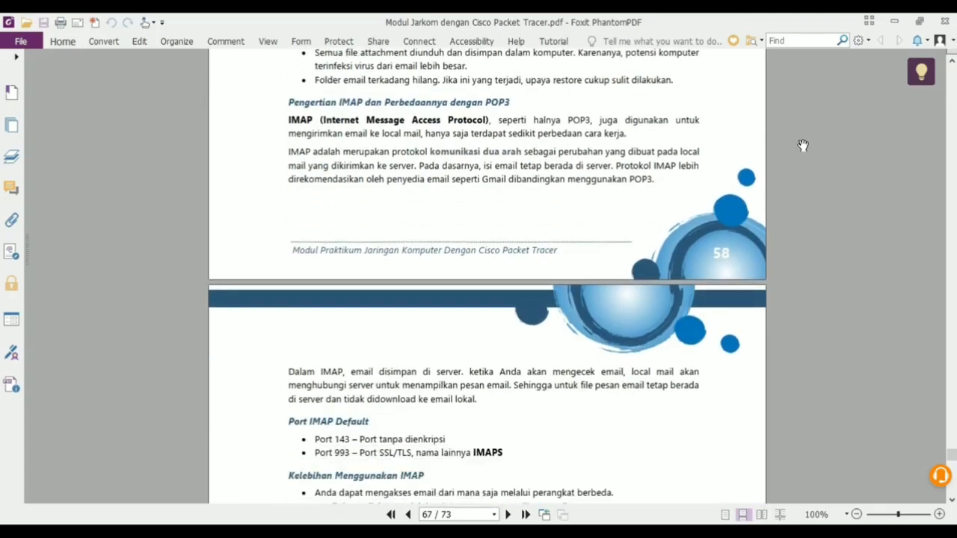
scroll(802, 145, down, 10)
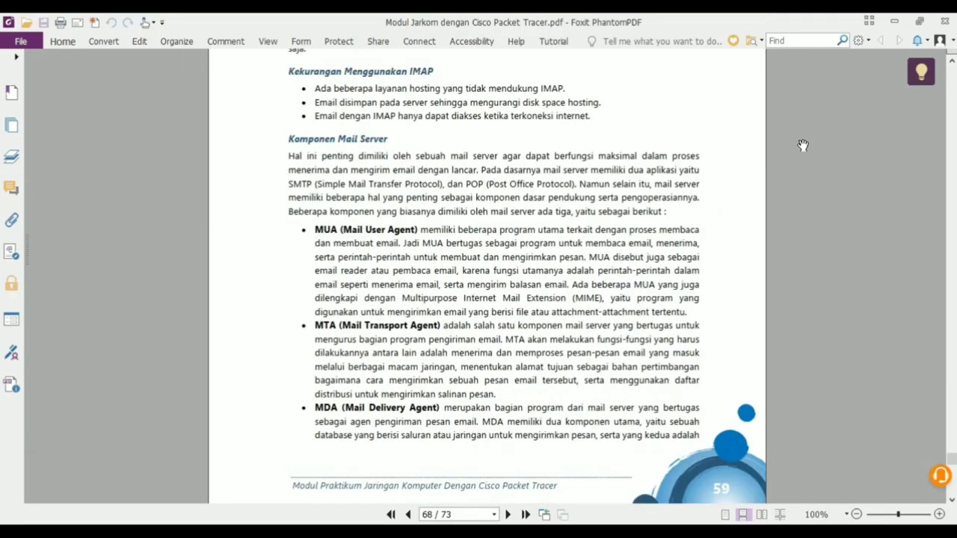
scroll(803, 145, down, 7)
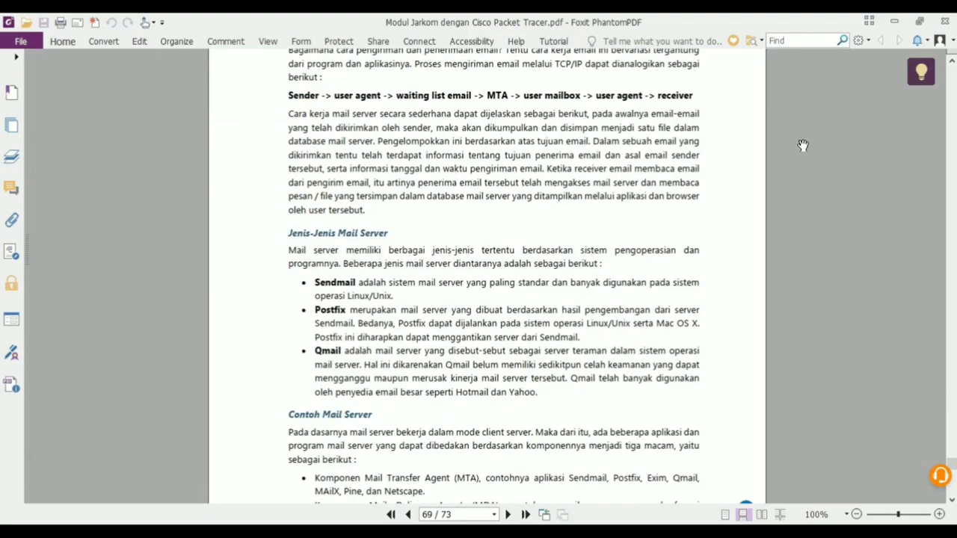
- Examine the mail server experiment's network scheme and the instructions for the mailku.com DNS entry and nslookup test
scroll(802, 145, down, 15)
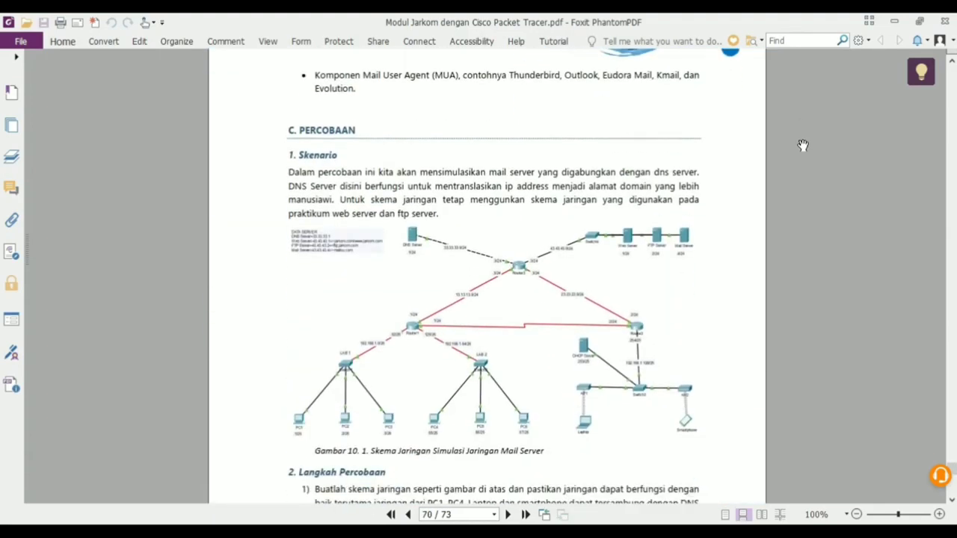
scroll(802, 145, down, 2)
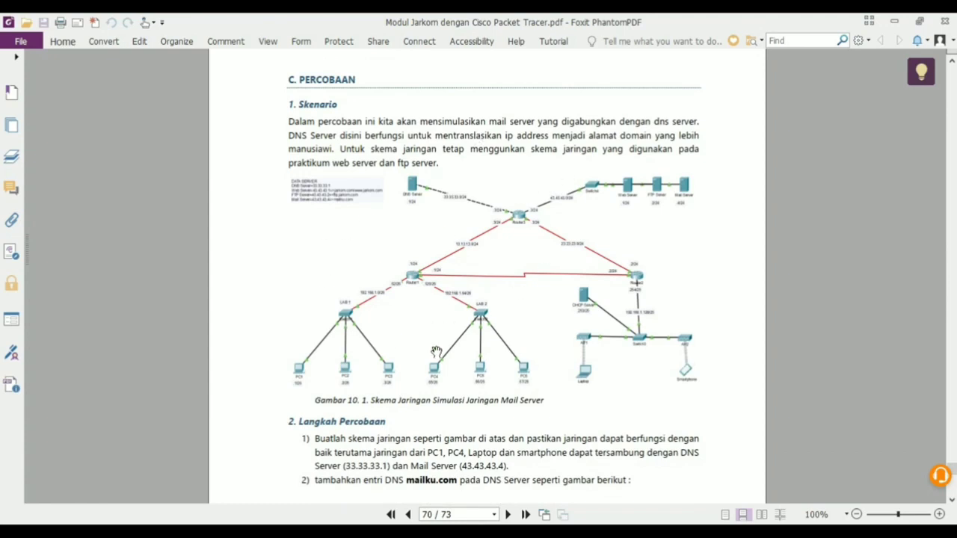
scroll(435, 351, down, 5)
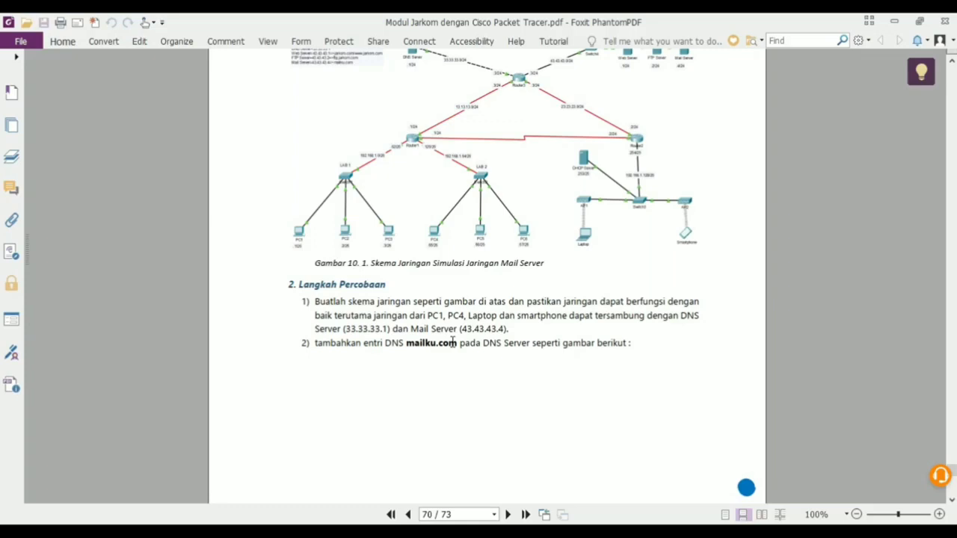
scroll(452, 340, down, 20)
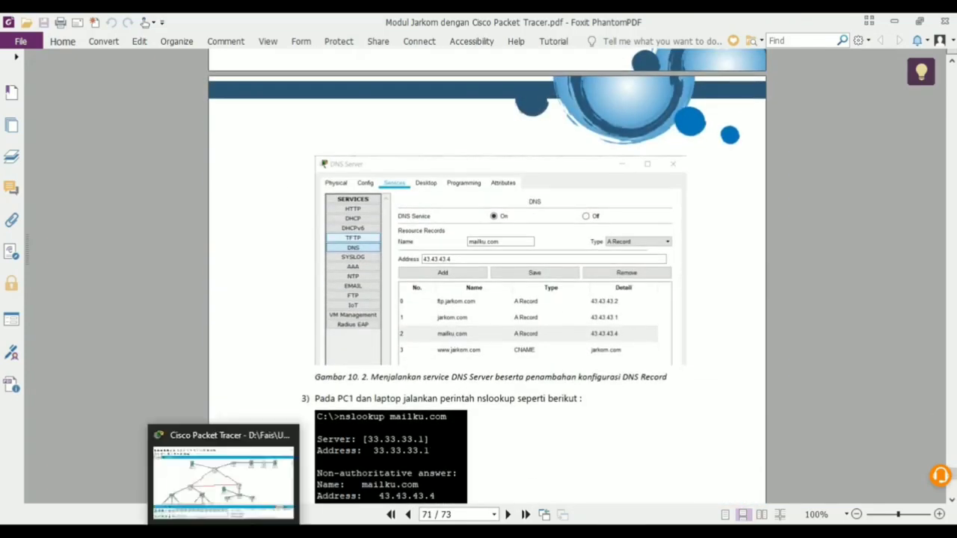
- Switch to Packet Tracer and enter mailku.com as the name of a new A Record in the DNS Server's DNS service
click(239, 478)
click(263, 144)
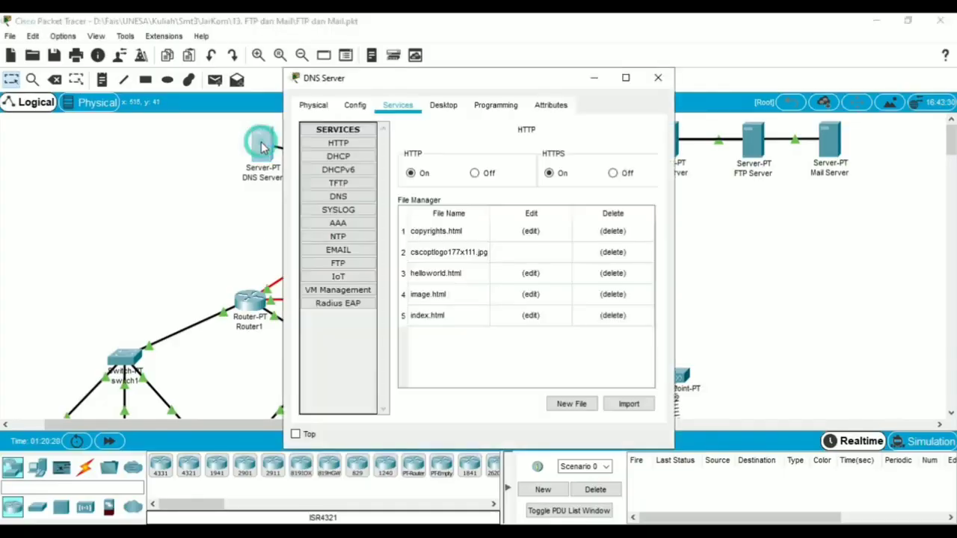
click(338, 195)
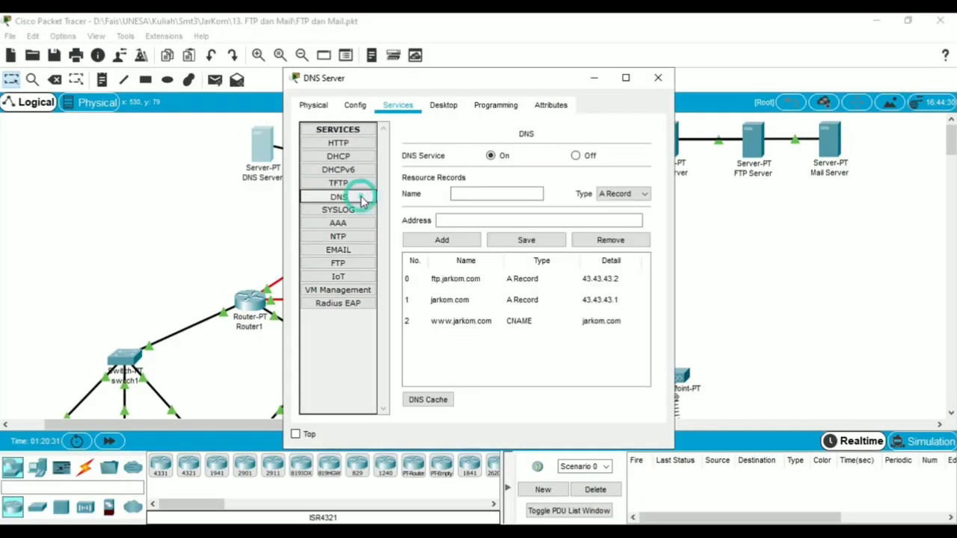
click(500, 194)
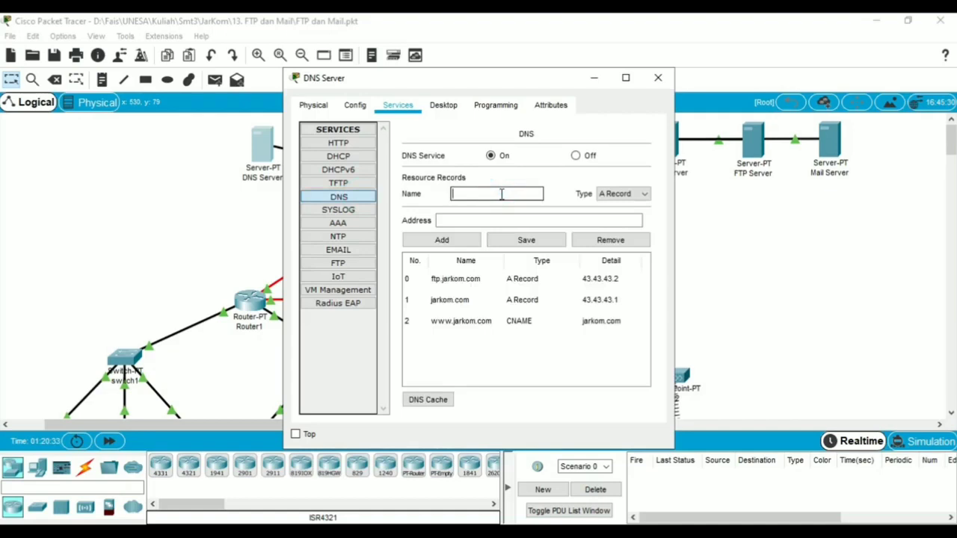
text(mailku.com)
key(Tab)
click(537, 217)
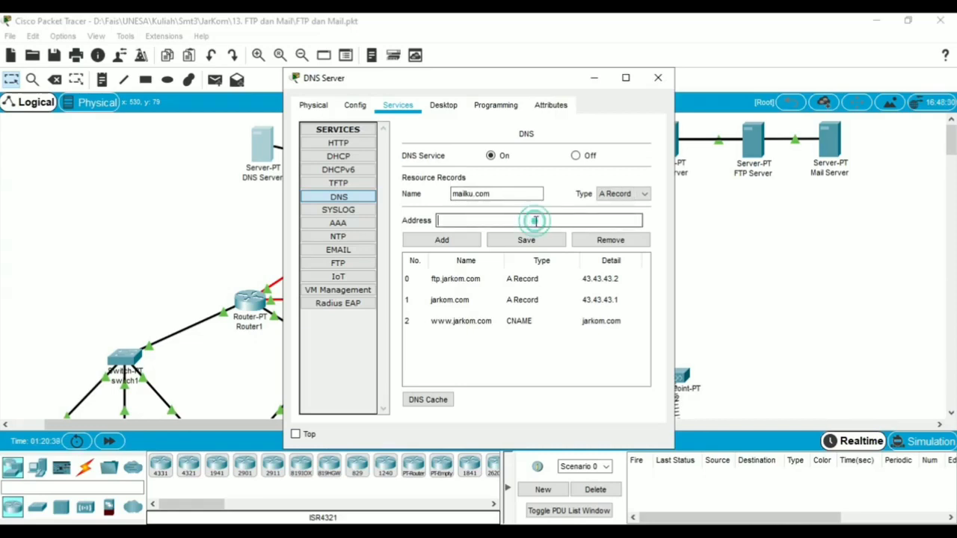
- Check the Mail Server's IPv4 address in its IP Configuration and close its window
click(835, 139)
click(331, 191)
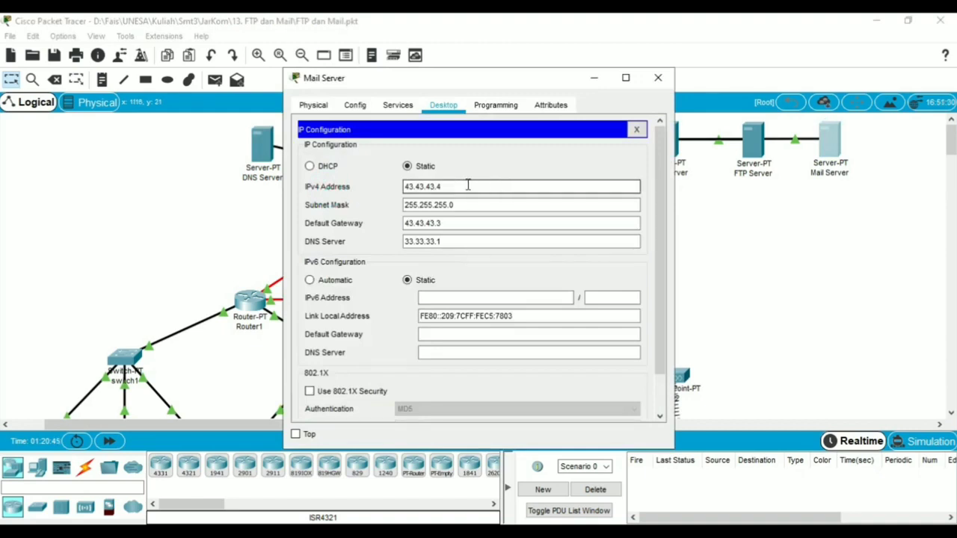
drag(468, 186, 384, 186)
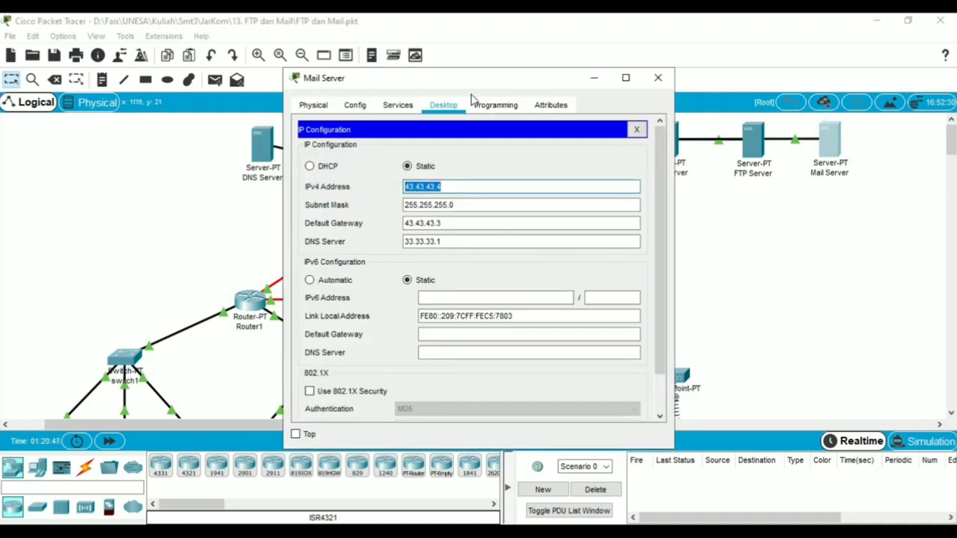
drag(479, 84, 602, 83)
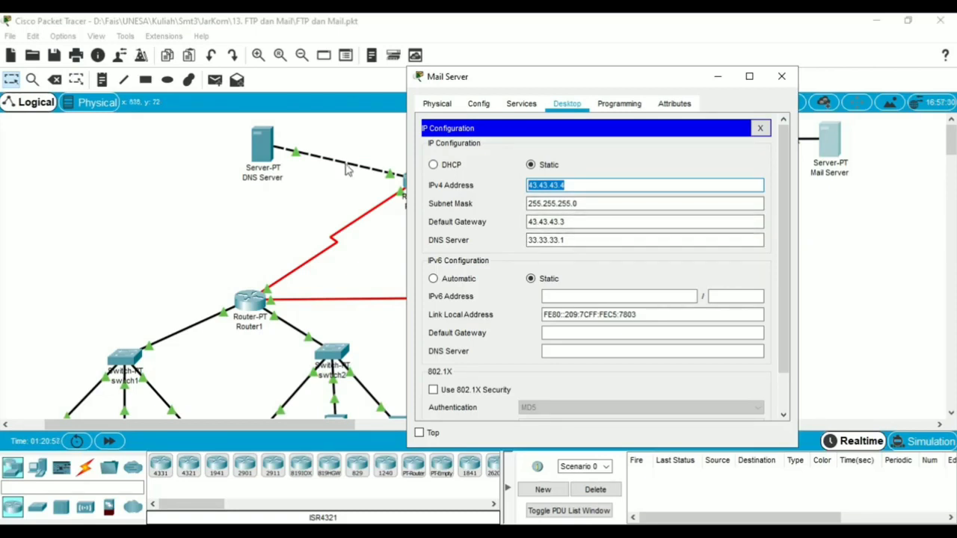
click(781, 76)
- Set the mailku.com record's address to 43.43.43.4, add it on the DNS Server and close the server's window
click(267, 153)
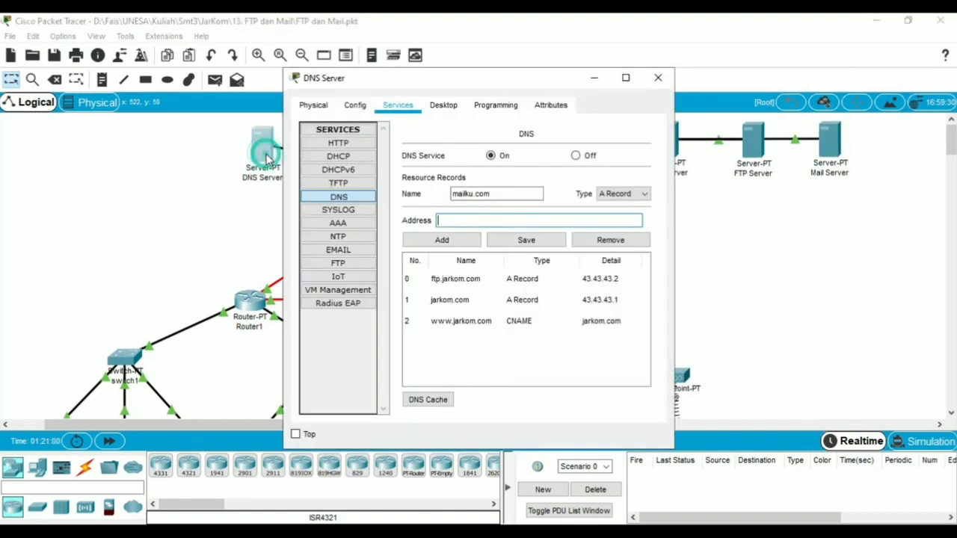
click(486, 222)
text(43.43.43.4)
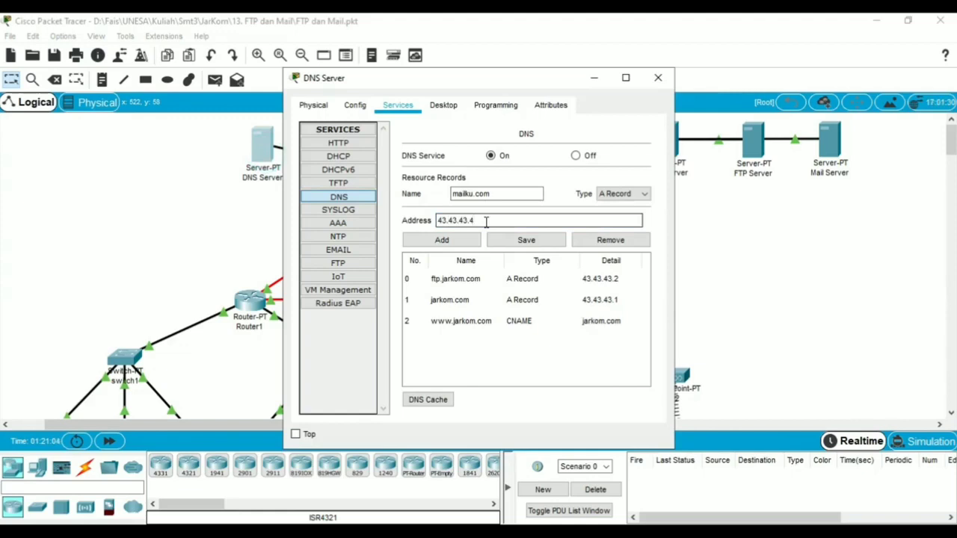
click(458, 242)
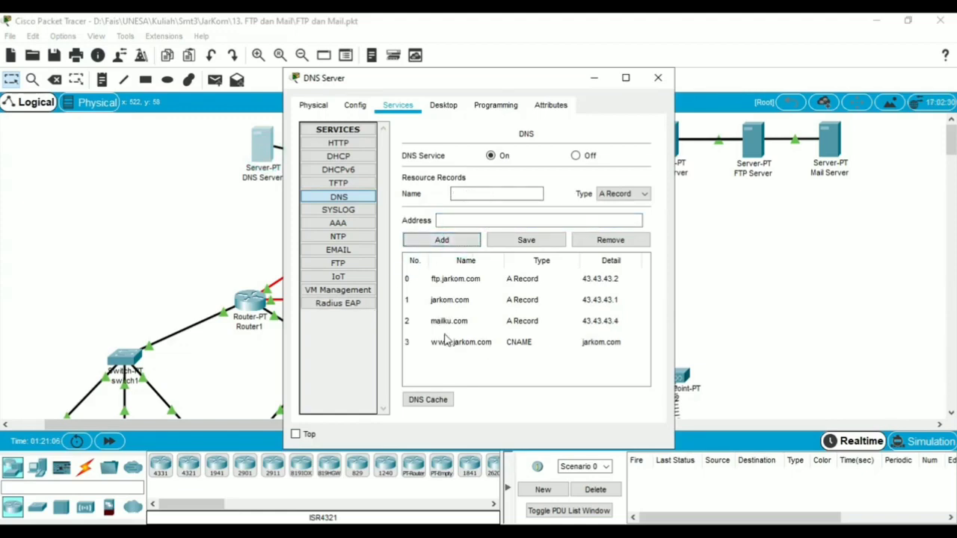
click(659, 77)
- Open PC1, leave its IP Configuration and start its Command Prompt
scroll(185, 216, down, 5)
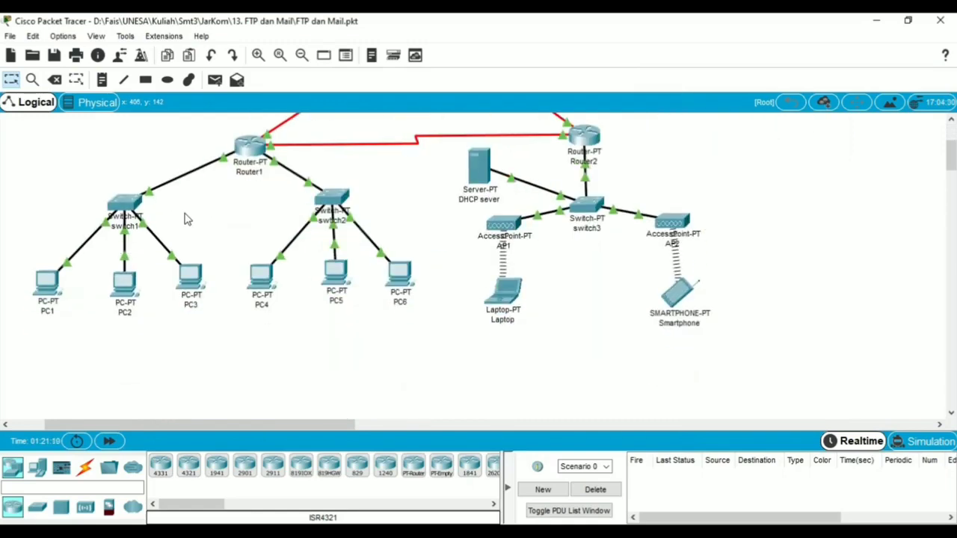
click(46, 282)
click(328, 183)
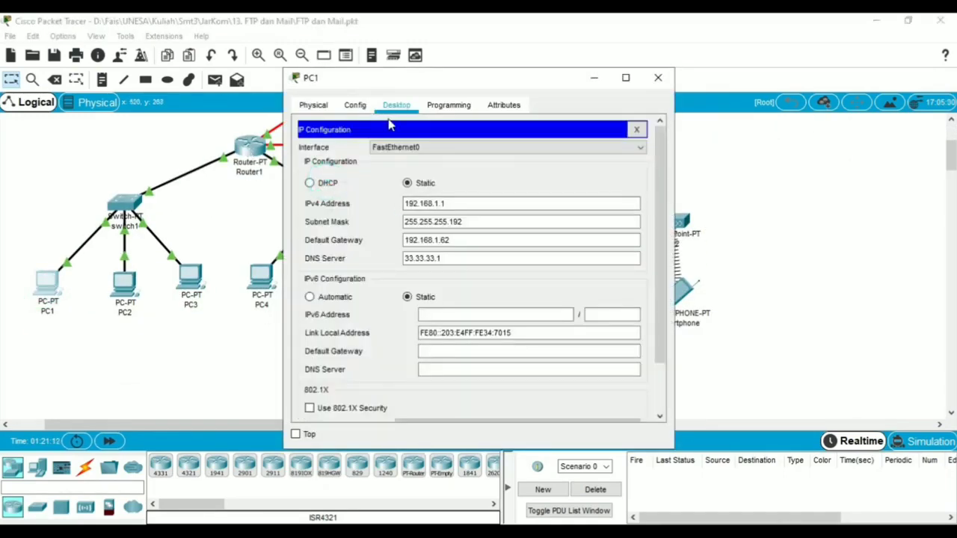
click(355, 105)
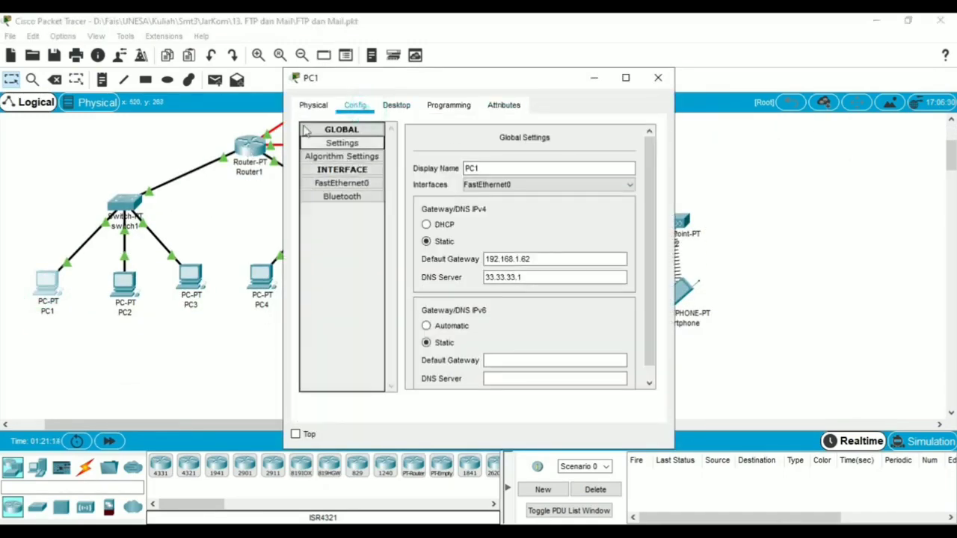
click(396, 104)
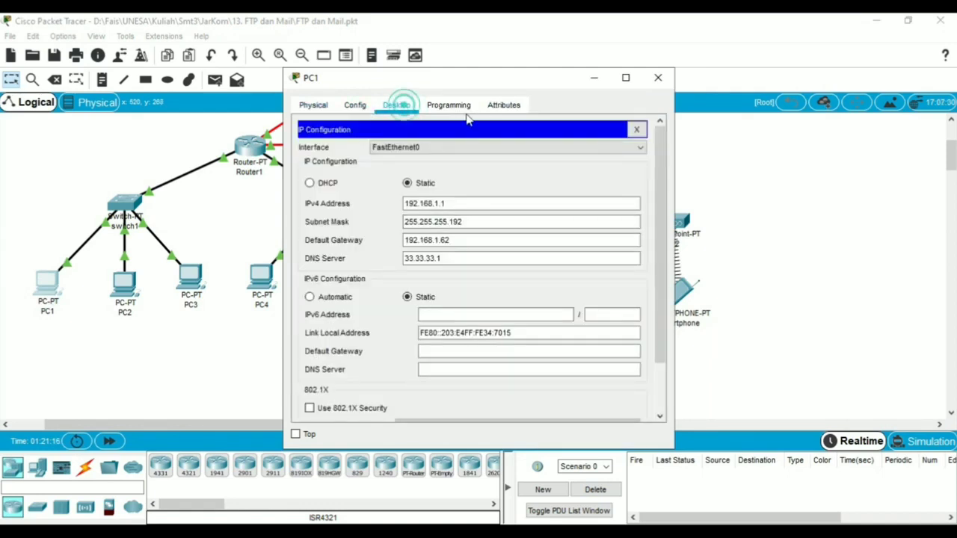
click(636, 130)
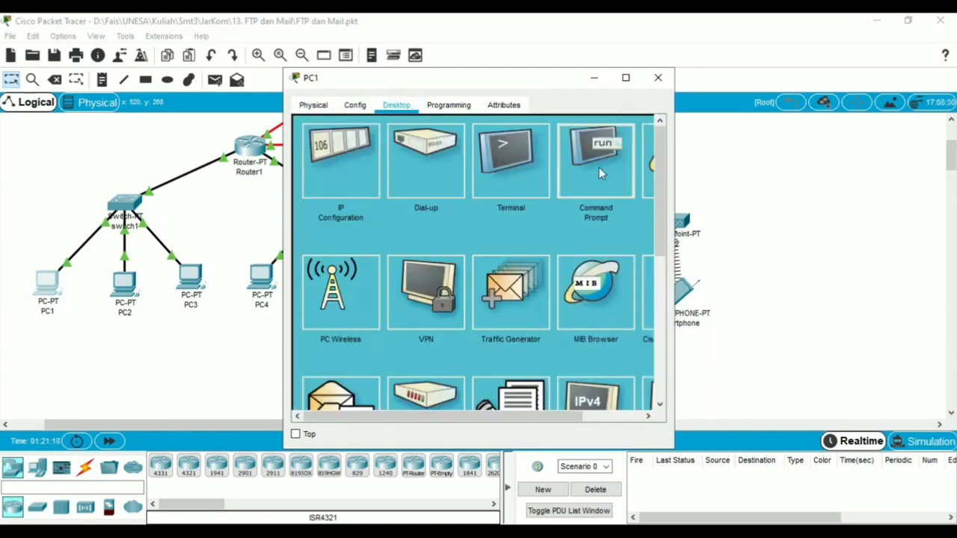
click(591, 168)
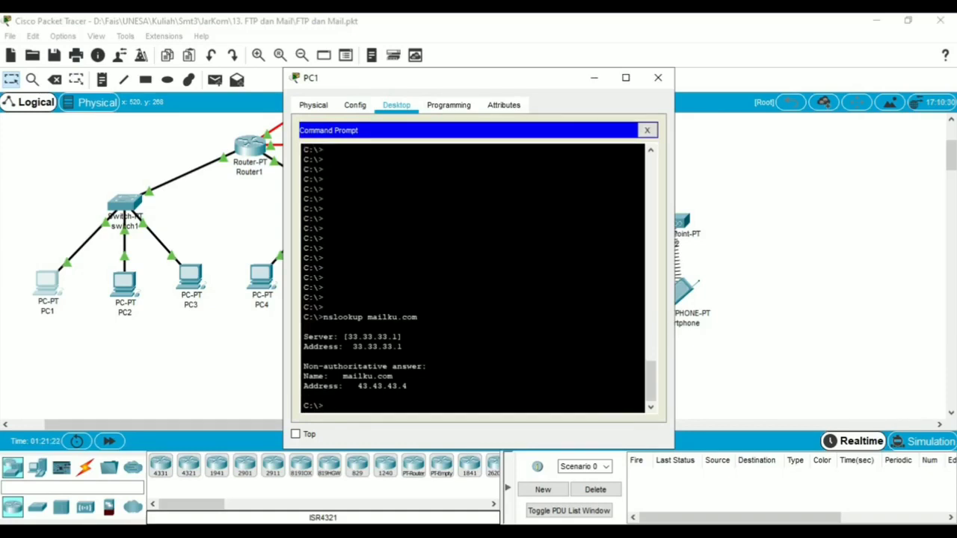
- Run nslookup mailku.com in PC1's Command Prompt, highlight the reply, and close the prompt and PC1's window
text(lookup)
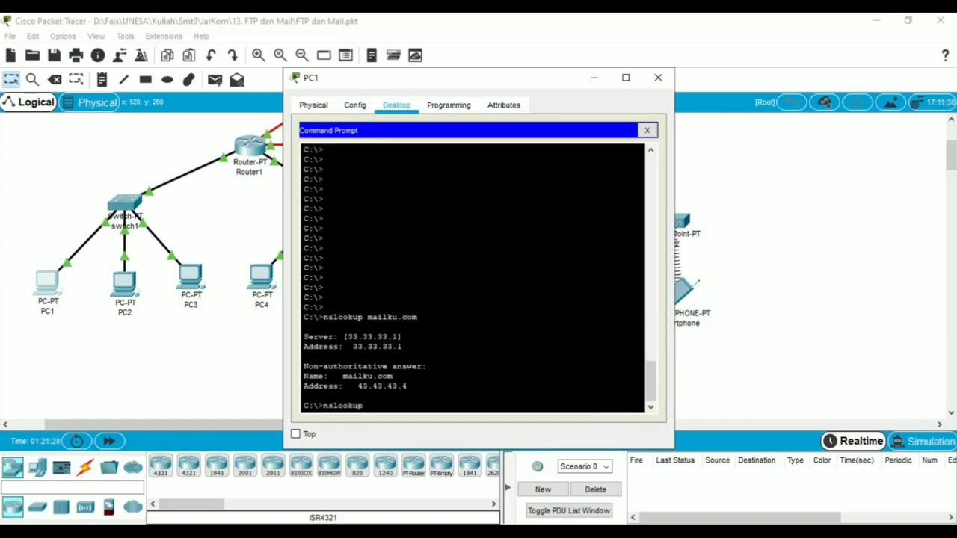
text( mailku.com)
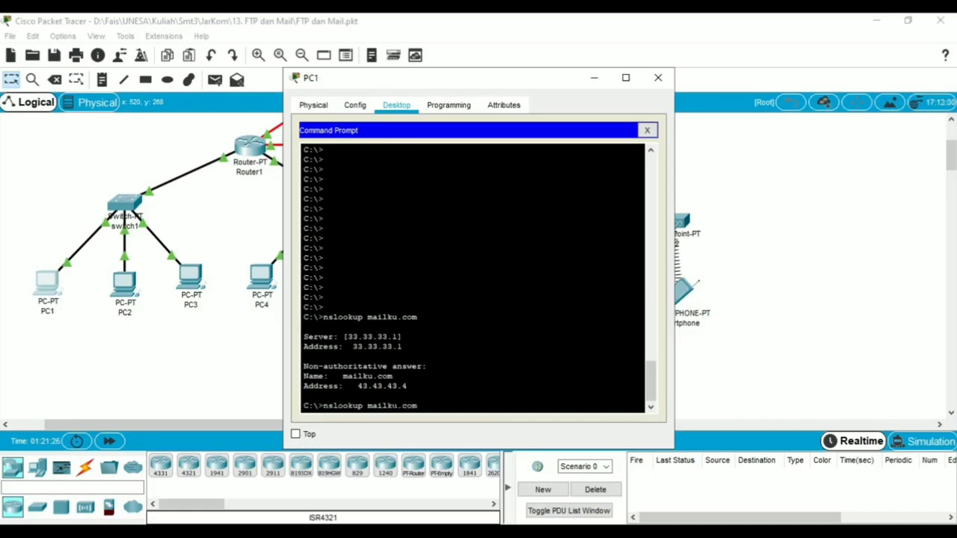
key(Return)
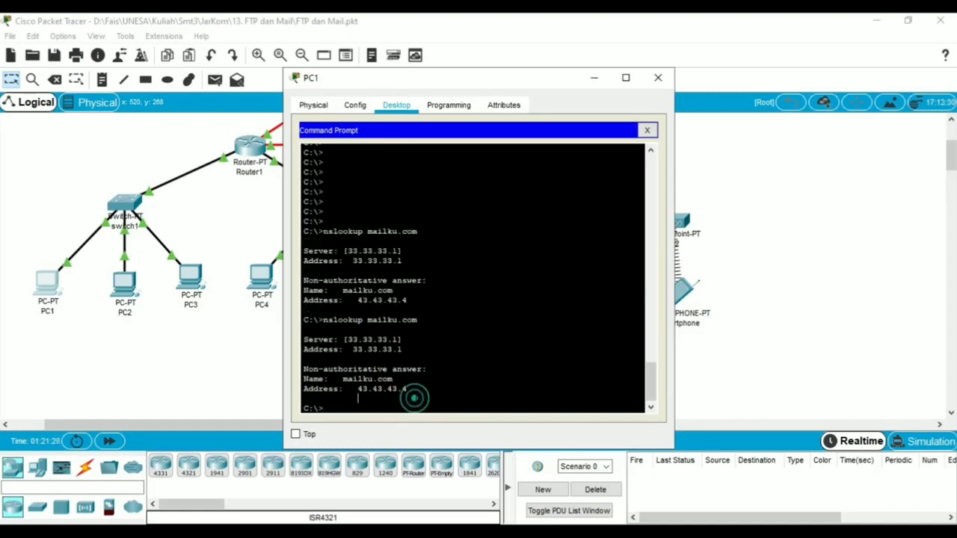
drag(412, 397, 303, 331)
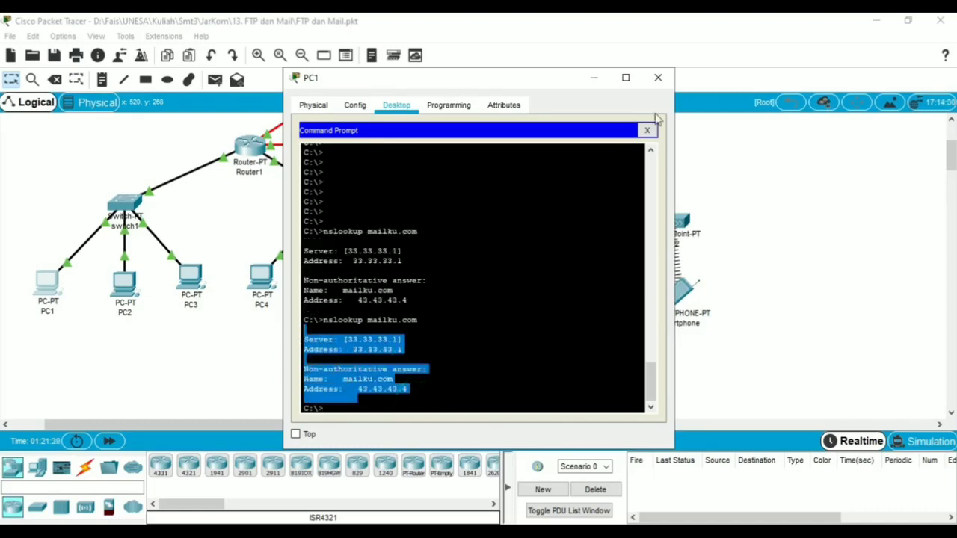
click(647, 130)
click(592, 78)
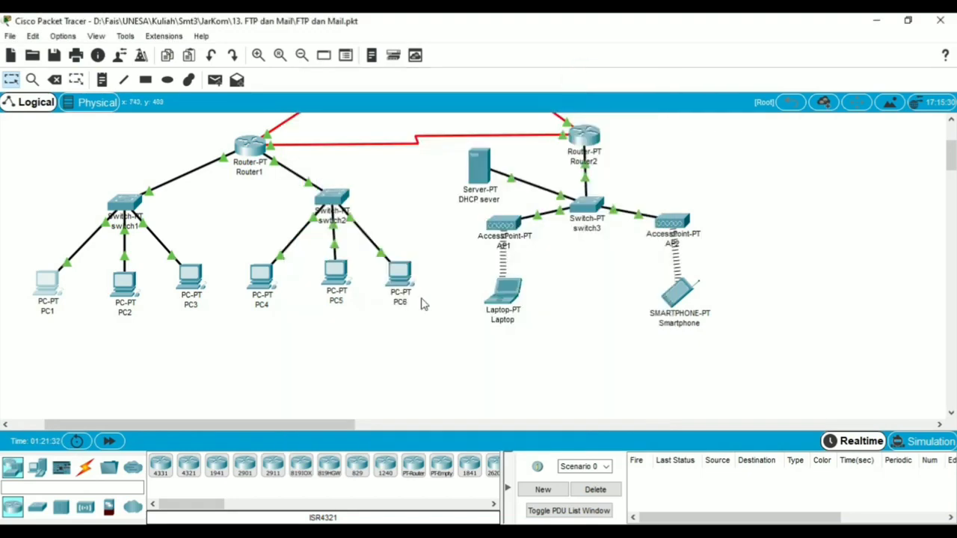
- Switch to the module PDF and read the nslookup test and the instructions for enabling email and creating two accounts
key(alt+Tab)
scroll(367, 341, down, 4)
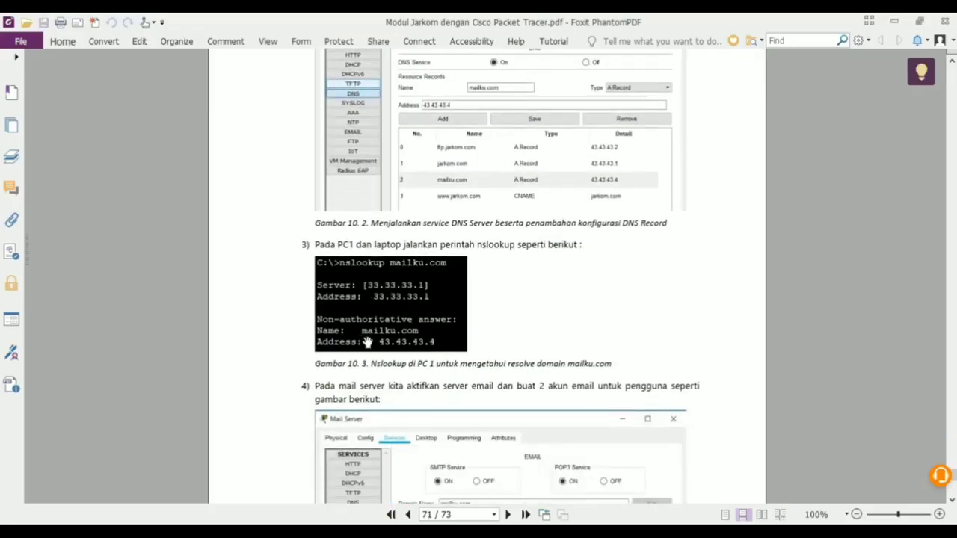
scroll(367, 342, down, 5)
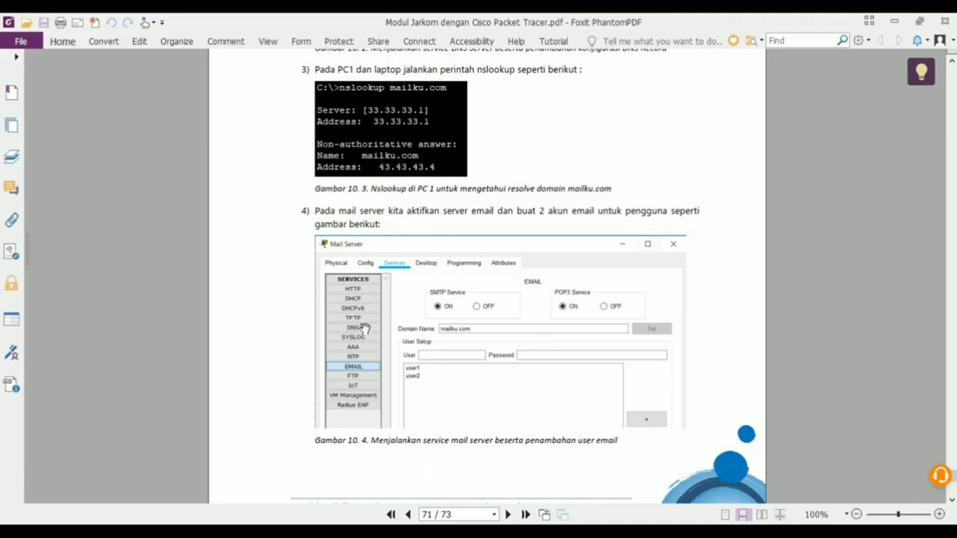
scroll(412, 287, down, 4)
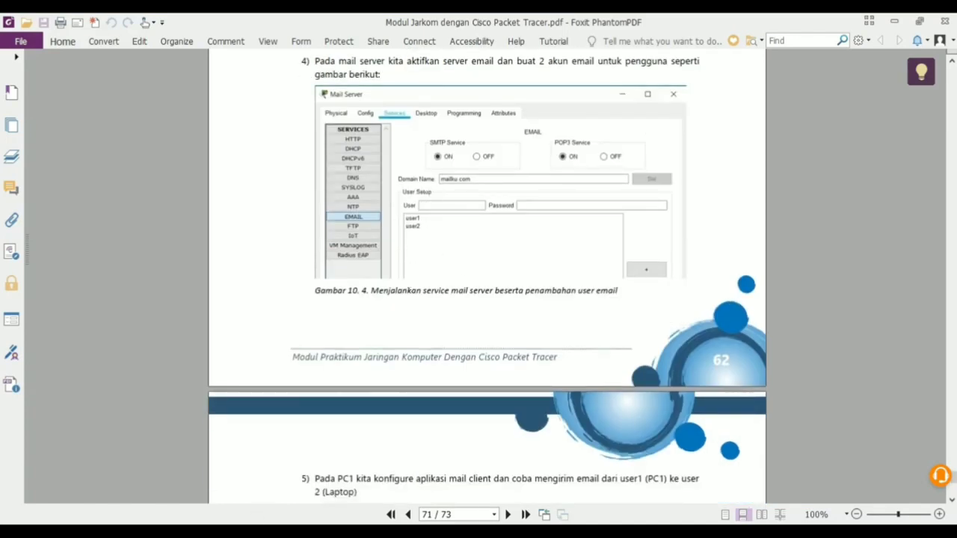
mouse_move(224, 532)
- Switch to Packet Tracer and set the domain name mailku.com in the Mail Server's EMAIL service
click(174, 477)
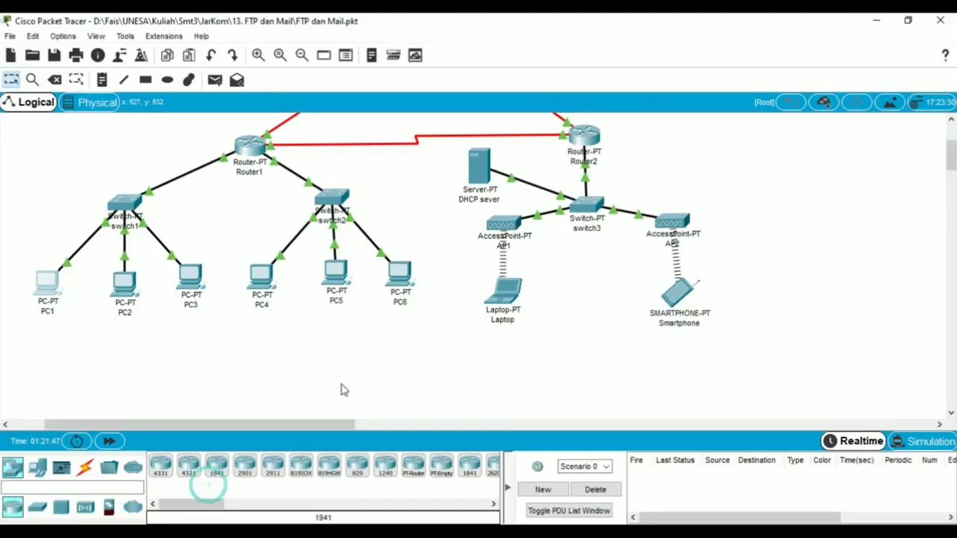
scroll(554, 198, up, 1)
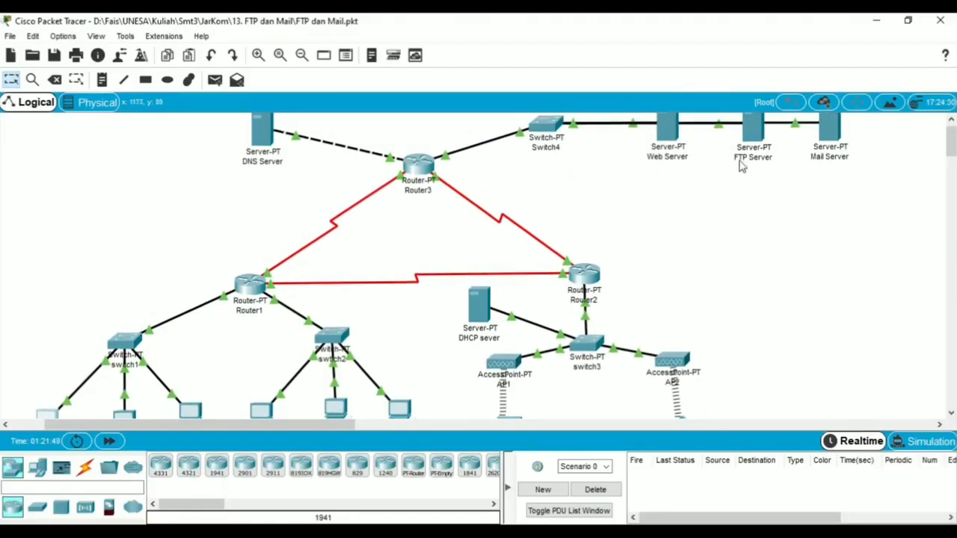
click(829, 129)
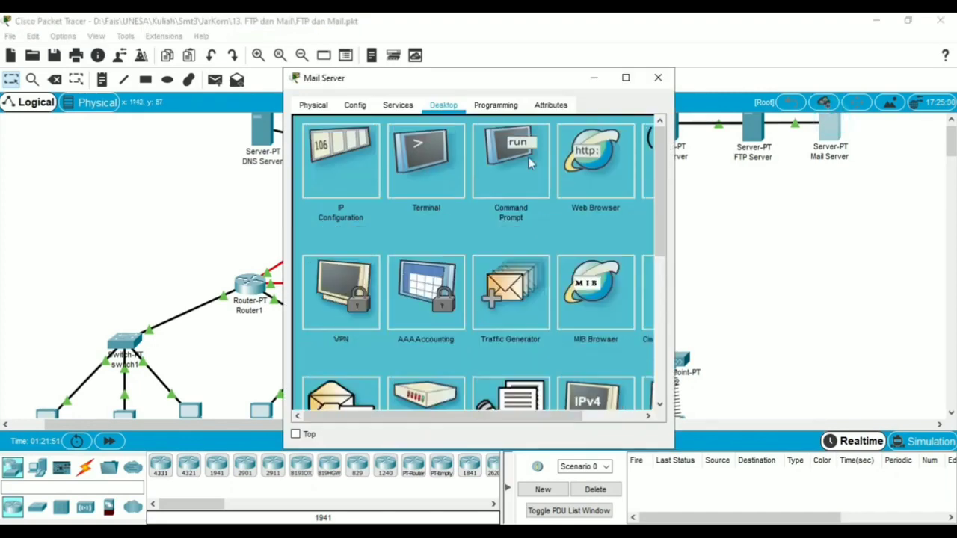
click(398, 104)
click(337, 249)
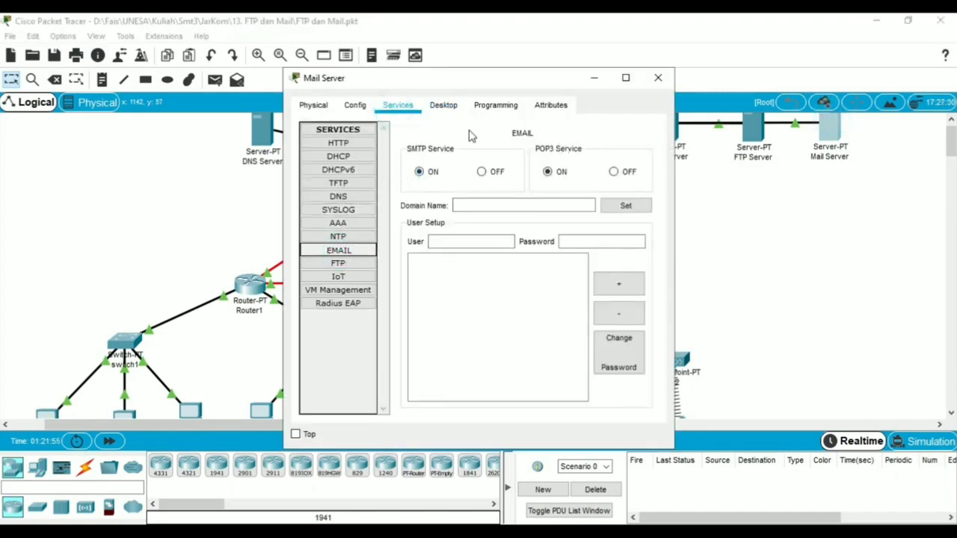
click(501, 206)
text(mail)
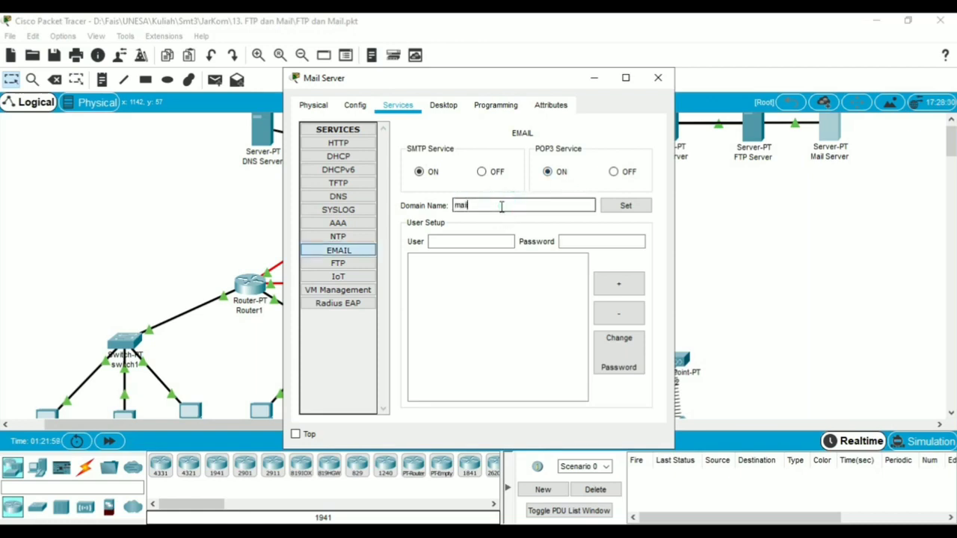
text(ku.com)
click(617, 206)
- Add the email account user1 with its account password on the Mail Server
click(456, 244)
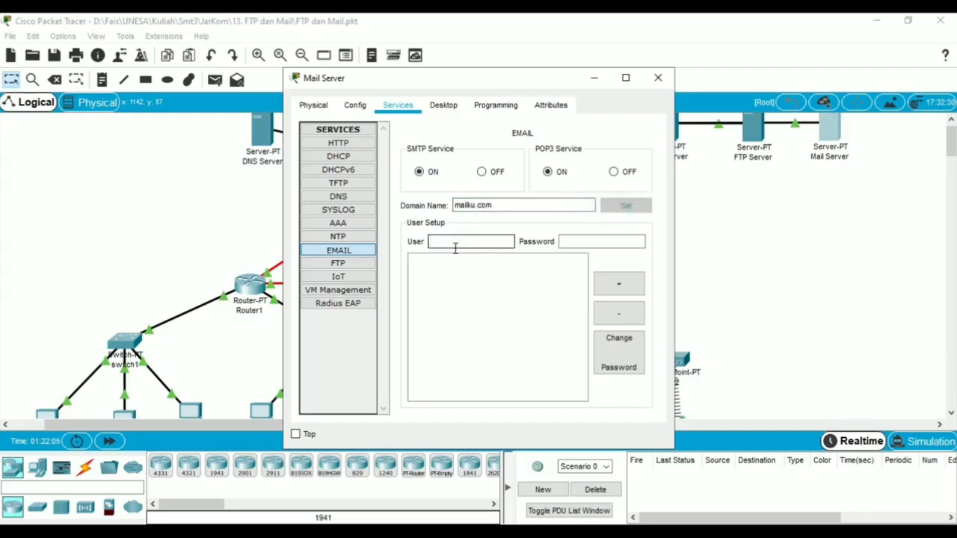
text(user1)
key(Tab)
click(619, 286)
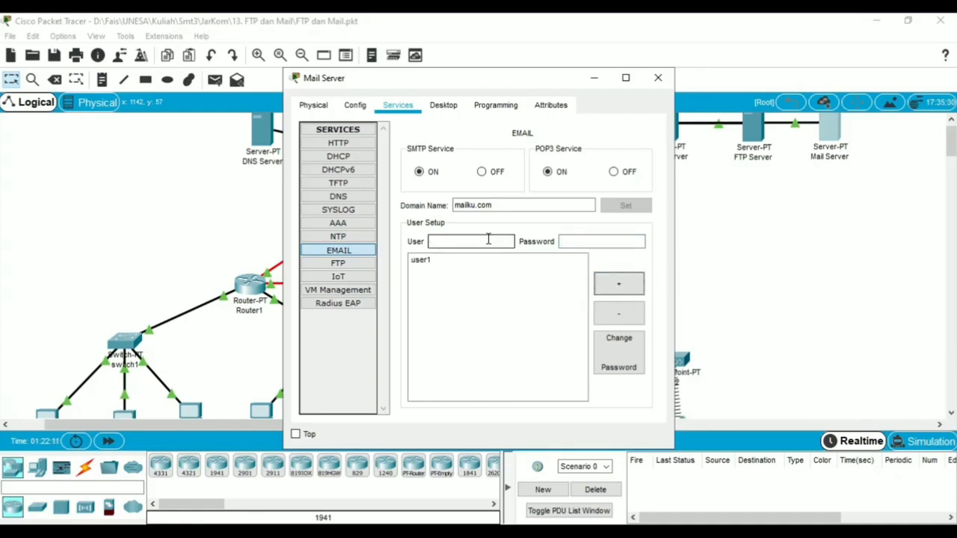
- Add the email account user2 with its account password, and close the Mail Server's window
click(490, 239)
text(user2)
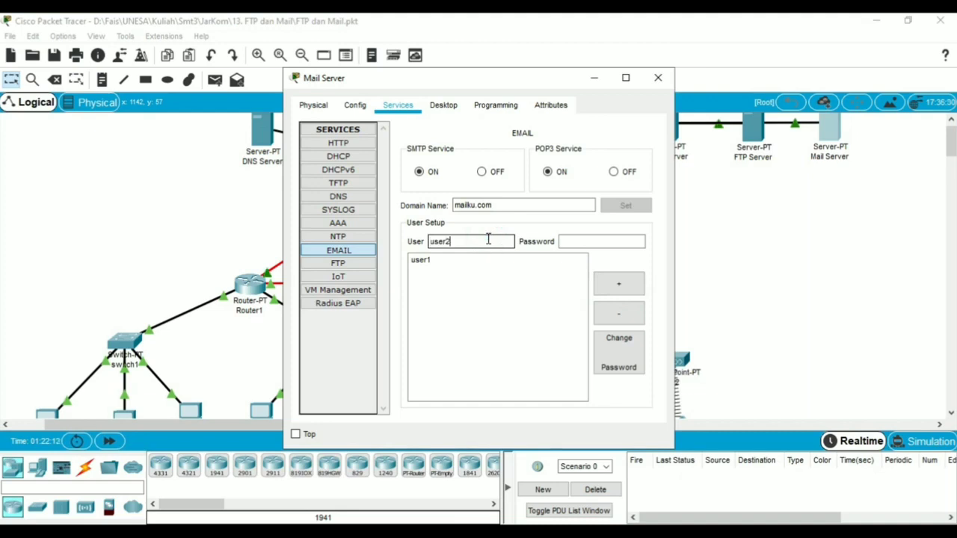
click(608, 242)
text(user)
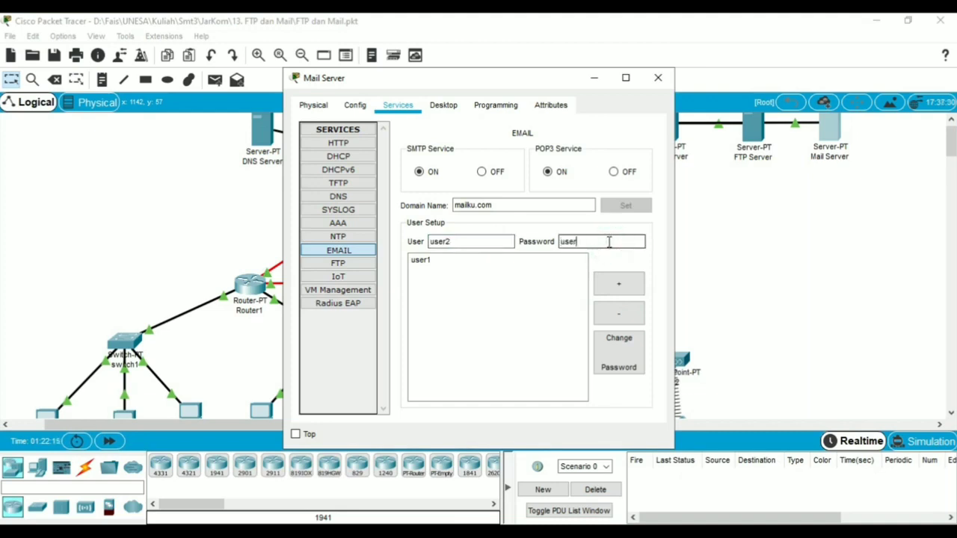
text(2)
click(617, 282)
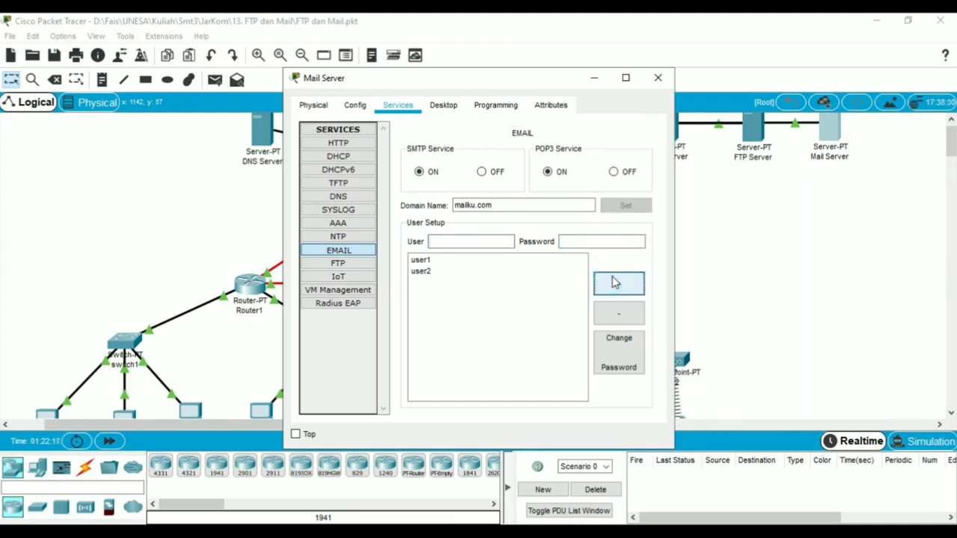
click(658, 78)
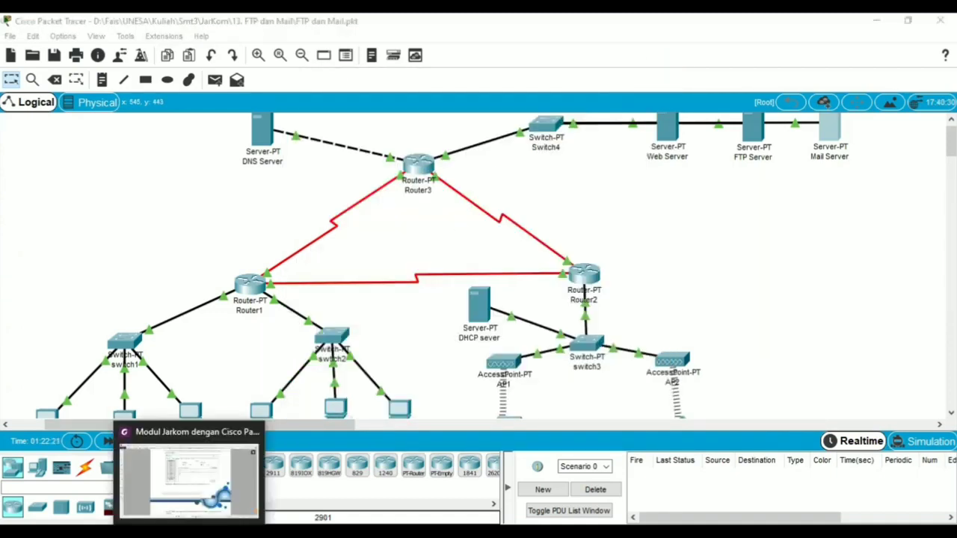
- Switch to the module PDF and examine step 5 on configuring PC1's mail client and sending an email from user1 to user2
click(189, 478)
scroll(417, 331, down, 2)
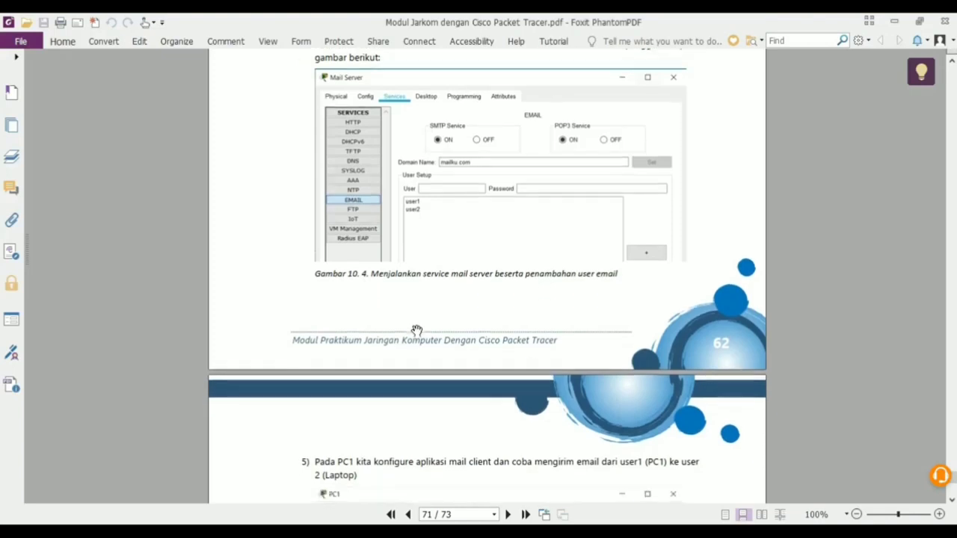
scroll(416, 330, down, 10)
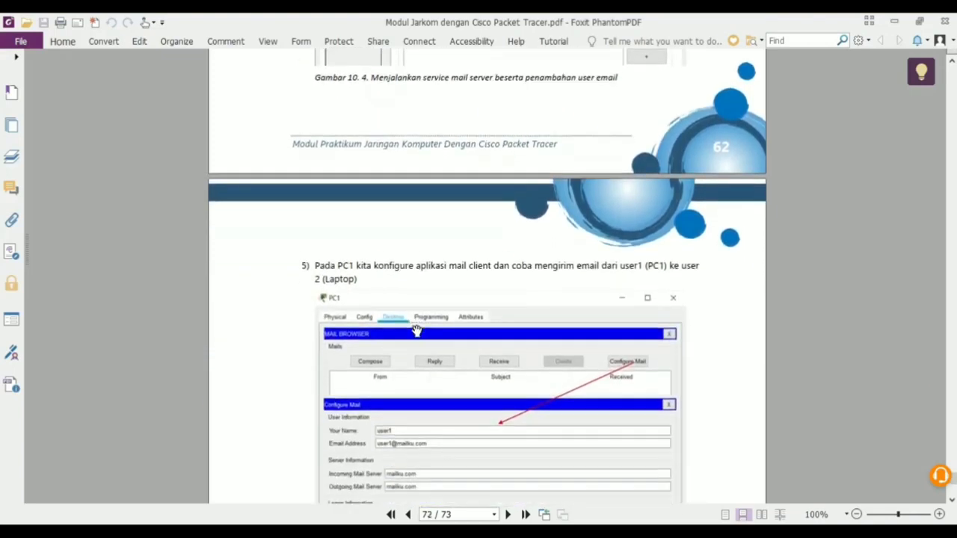
scroll(416, 330, down, 1)
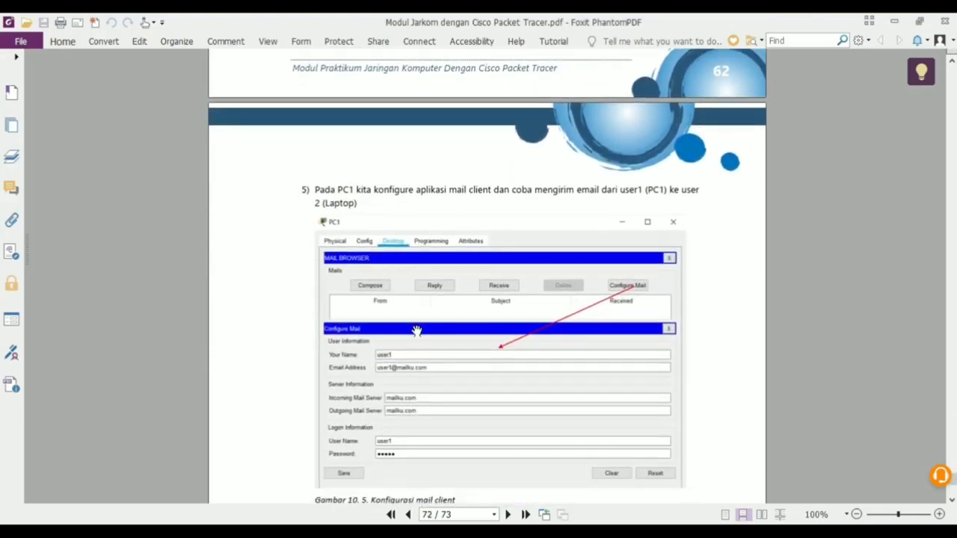
scroll(416, 331, down, 1)
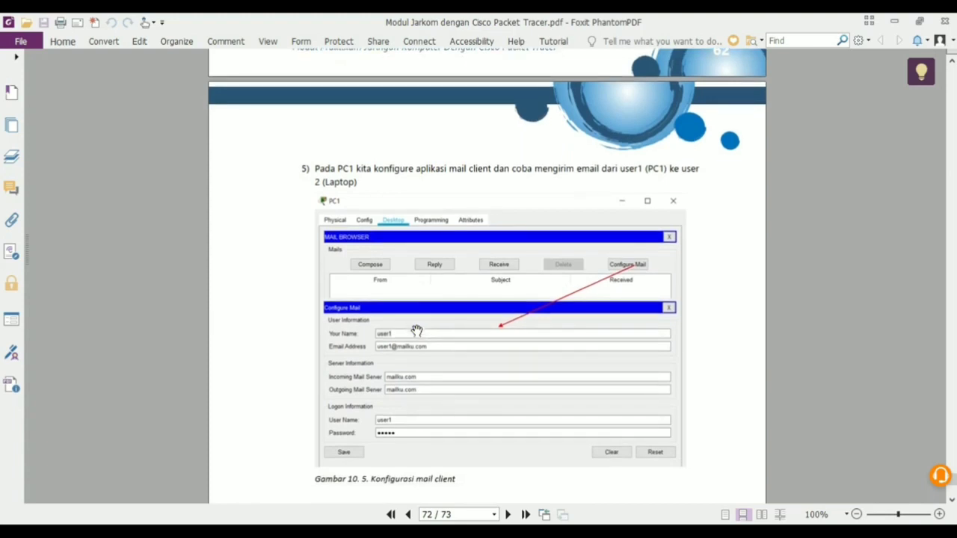
scroll(417, 330, down, 3)
scroll(416, 331, down, 3)
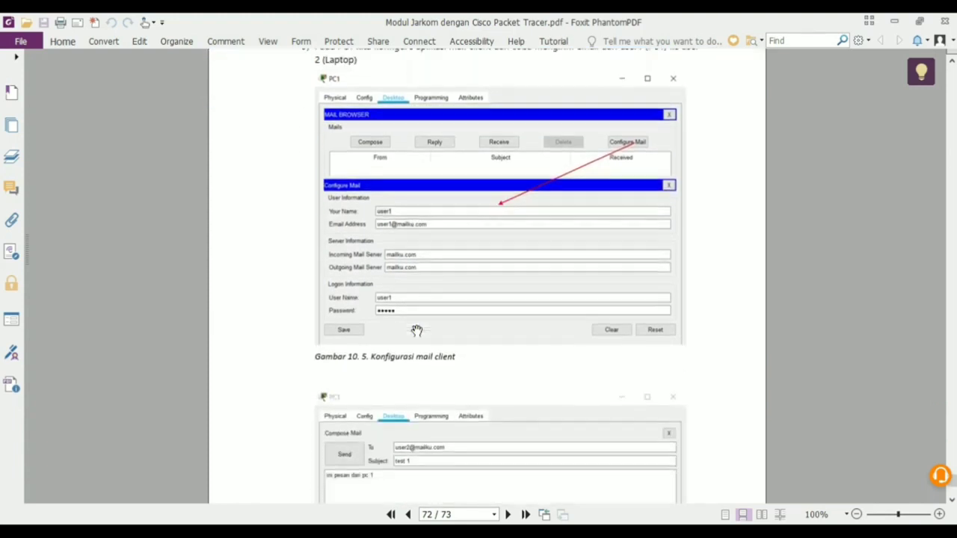
scroll(416, 330, down, 5)
scroll(416, 330, up, 10)
scroll(416, 330, down, 6)
scroll(416, 331, up, 3)
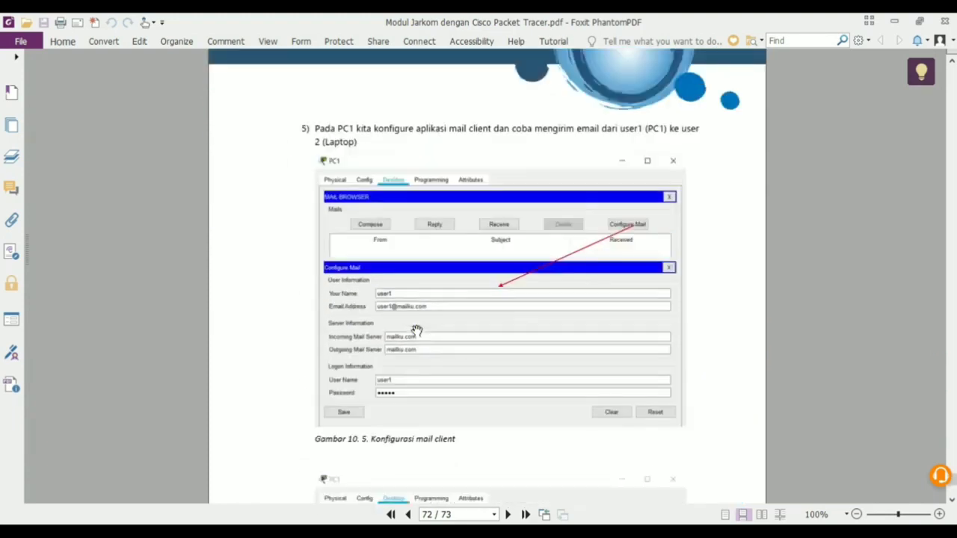
scroll(417, 330, down, 3)
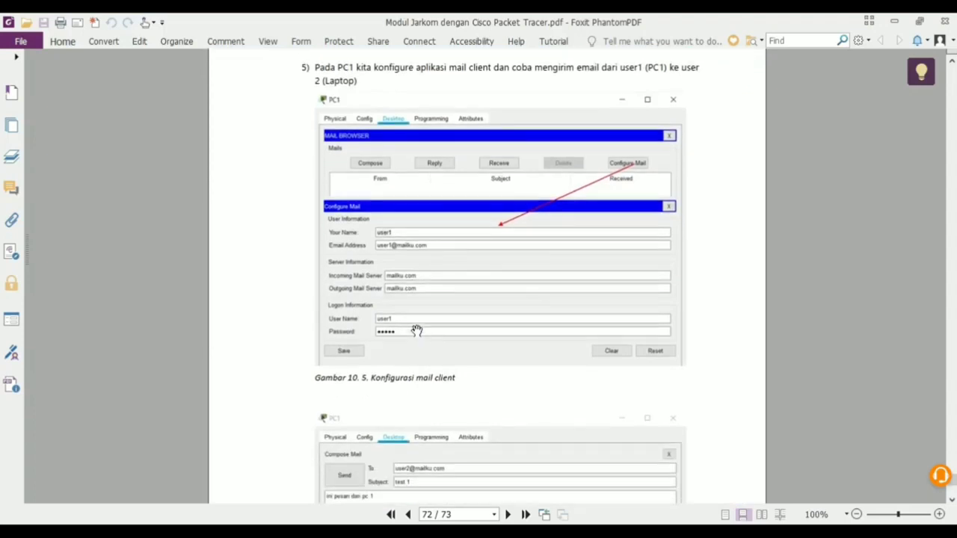
- Switch to Packet Tracer and open the Email application on PC1's desktop
click(889, 19)
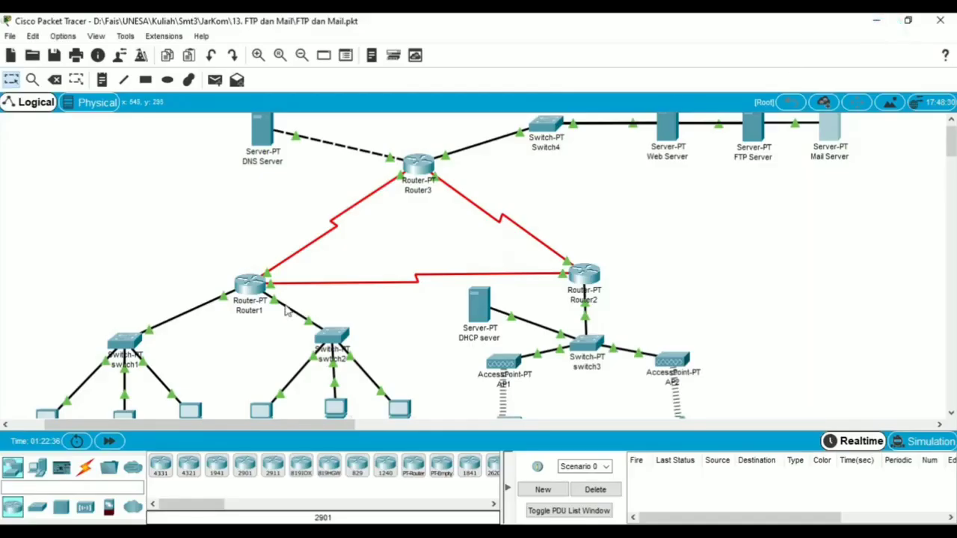
scroll(186, 299, up, 2)
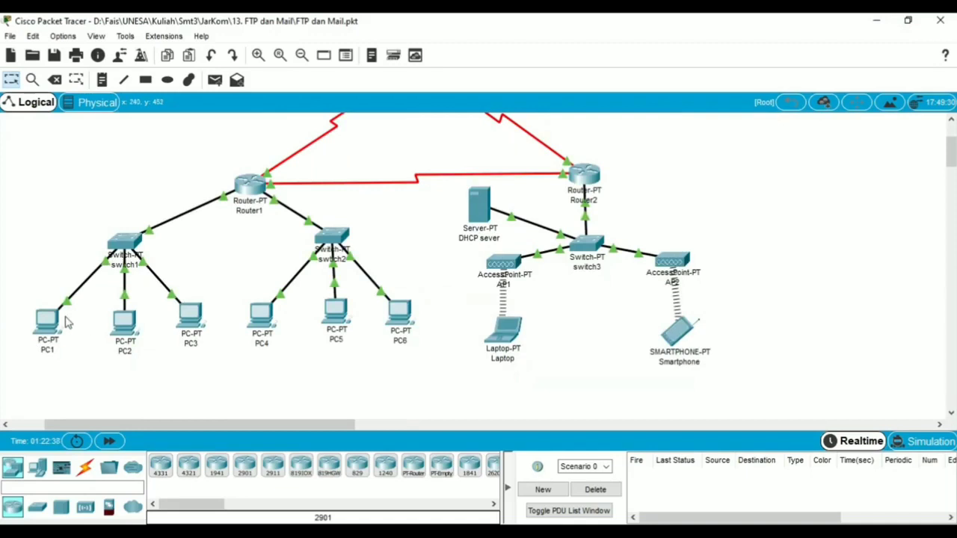
click(43, 340)
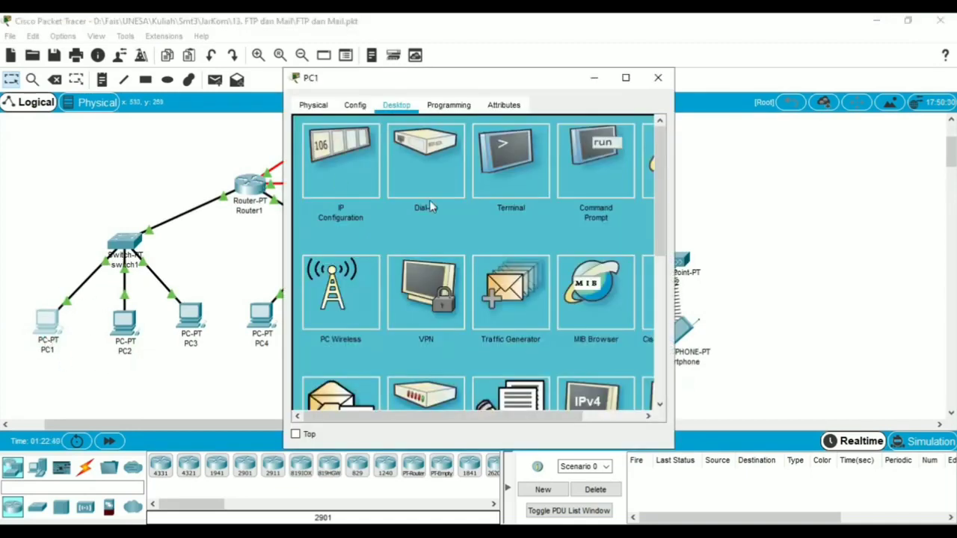
scroll(429, 202, down, 5)
scroll(359, 208, up, 2)
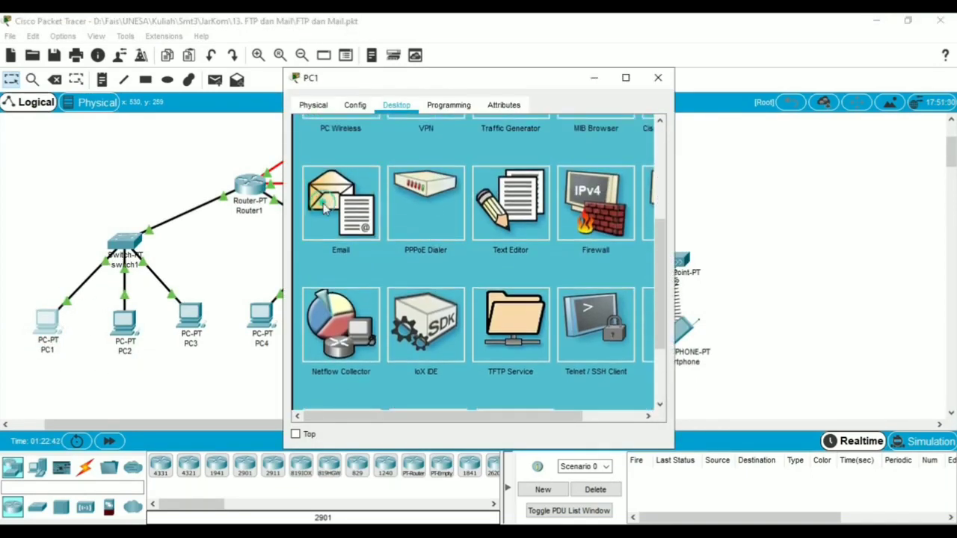
click(323, 209)
scroll(497, 176, up, 2)
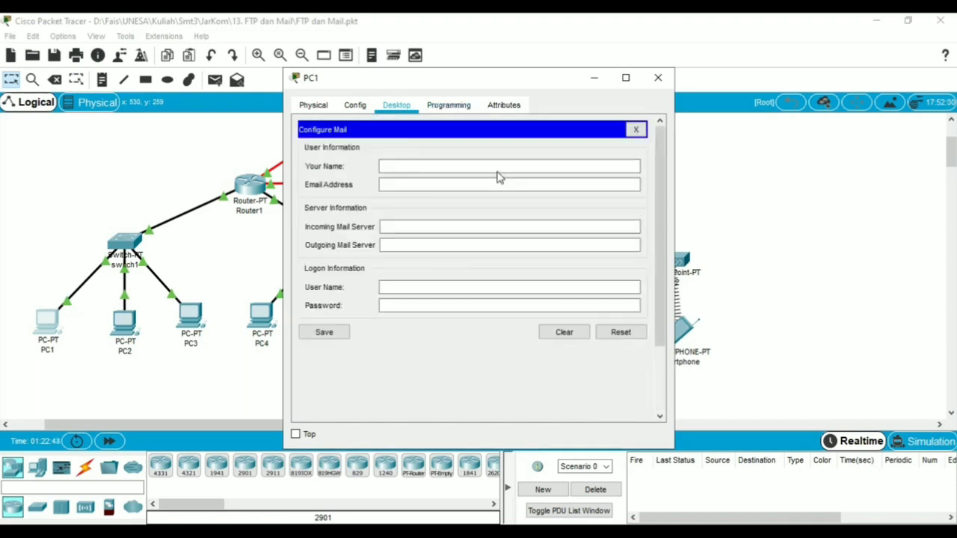
- Fill in PC1's mail user information with the name user1 and that account's email address
click(461, 163)
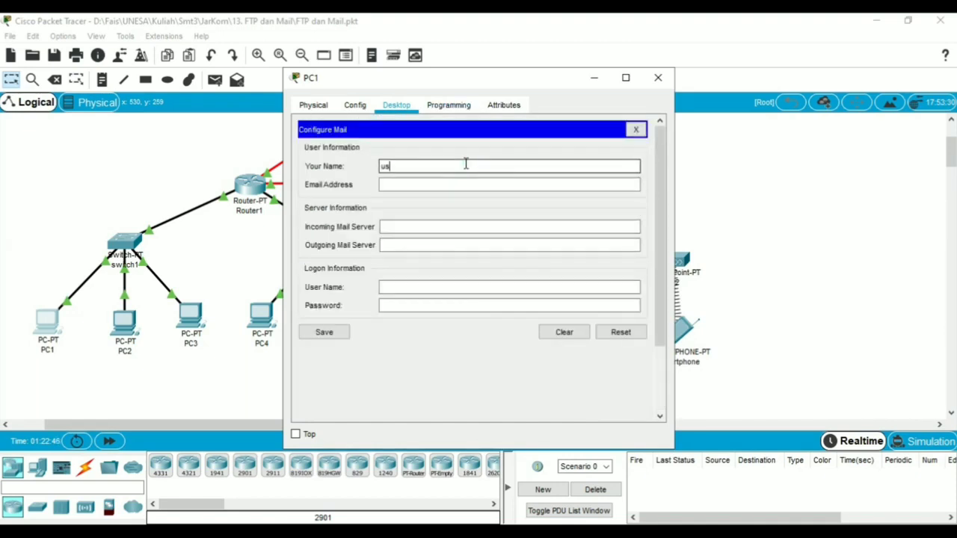
key(Tab)
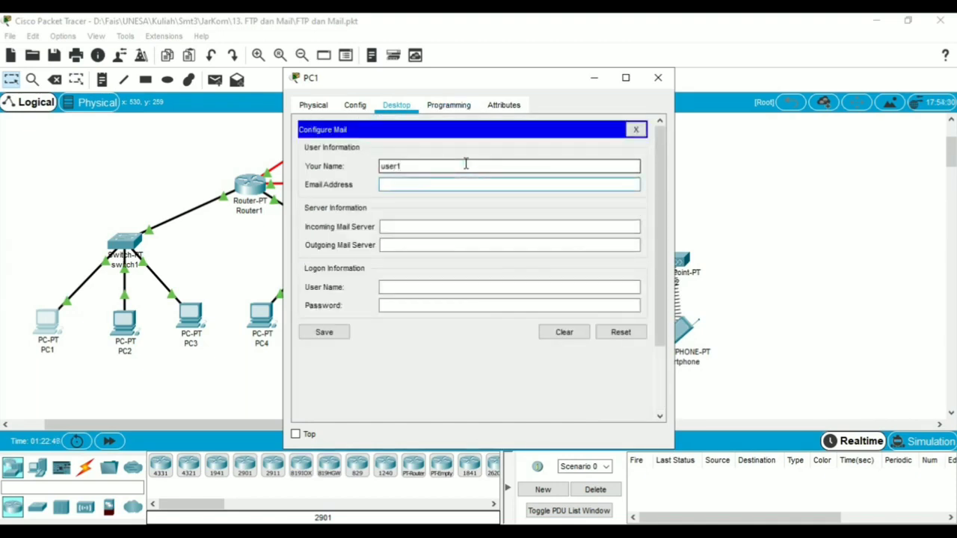
text(user1@mailku.com)
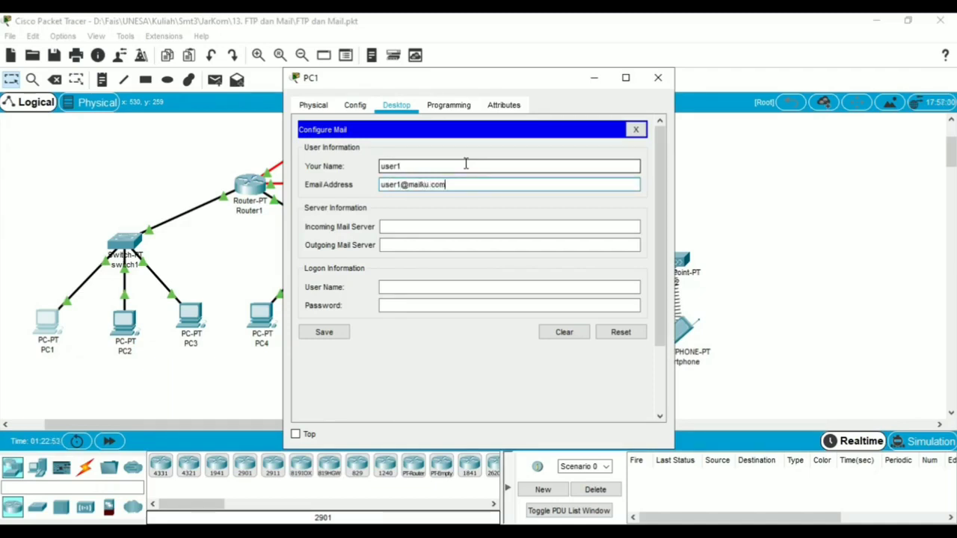
- Set both the incoming and outgoing mail servers on PC1 to mailku.com
click(437, 224)
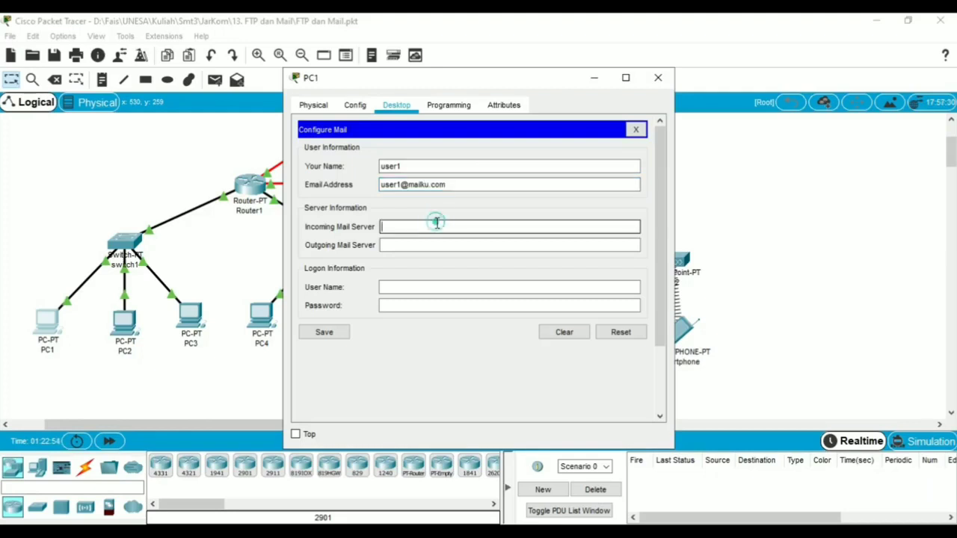
text(mailku.com)
key(Tab)
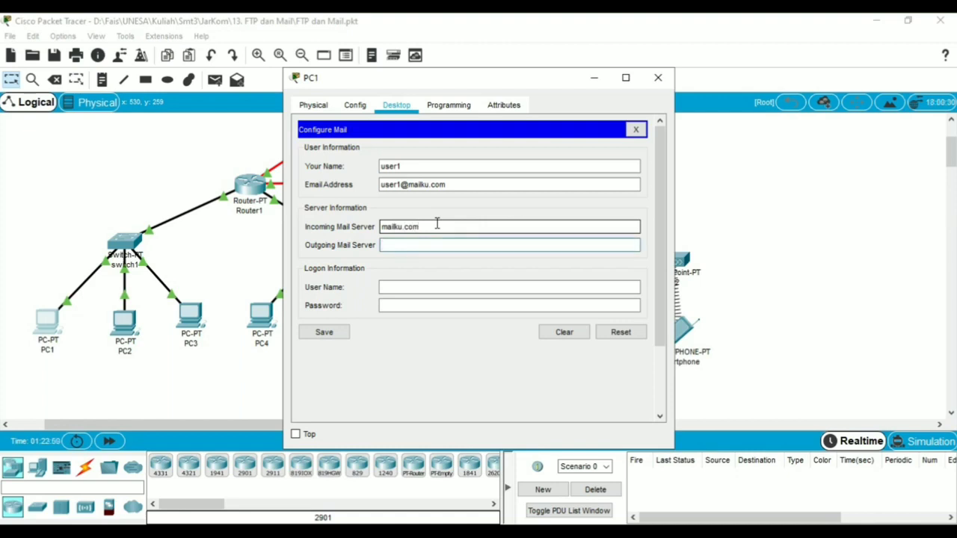
text(mailku.com)
- Enter the logon user name user1 with its account password and save PC1's mail configuration
key(Tab)
text(u)
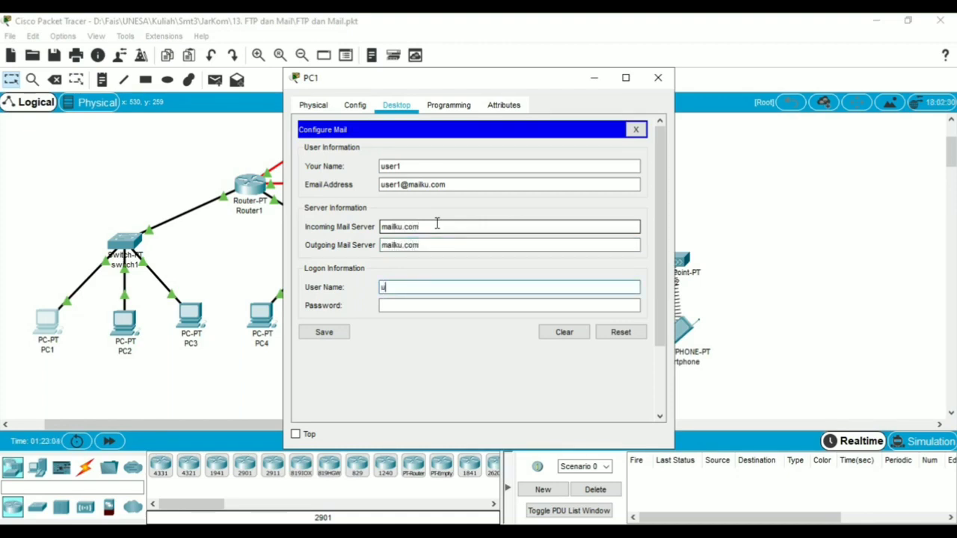
text(ser1)
key(Tab)
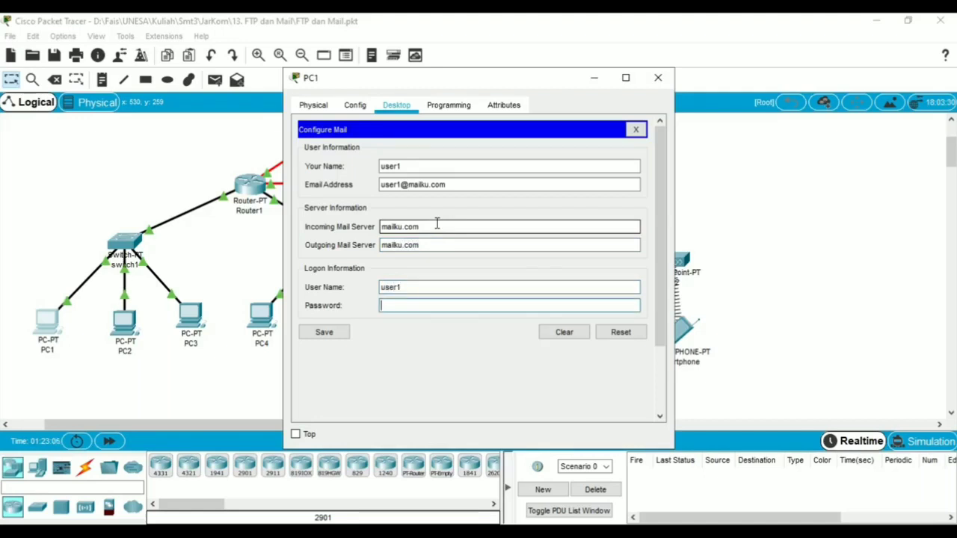
text(123)
key(BackSpace)
key(BackSpace)
key(BackSpace)
text(user1)
click(333, 335)
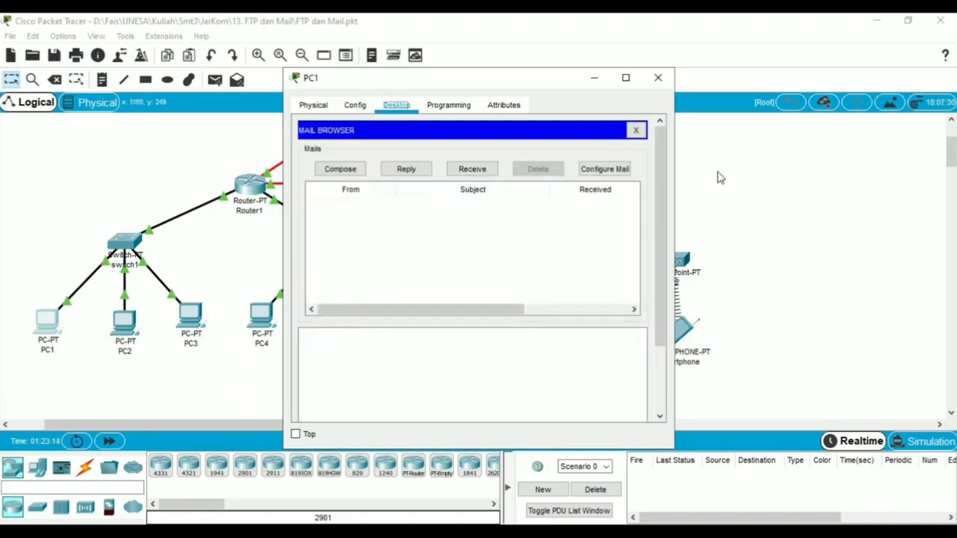
click(783, 300)
click(504, 340)
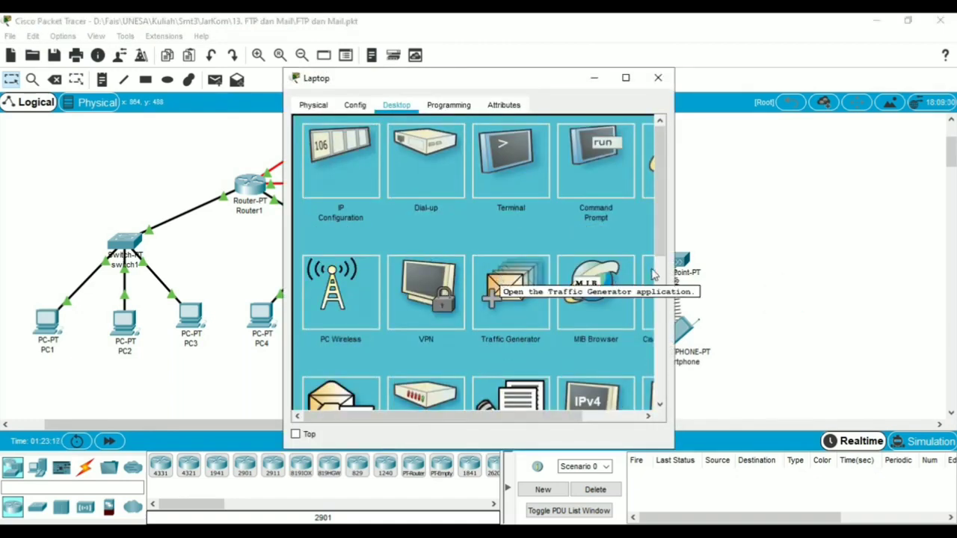
scroll(499, 282, down, 5)
scroll(426, 223, up, 1)
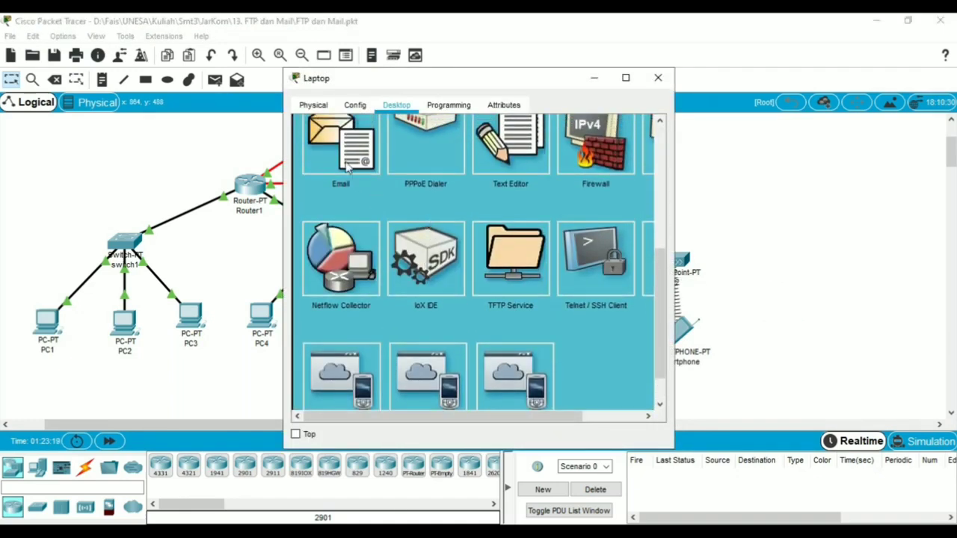
click(348, 168)
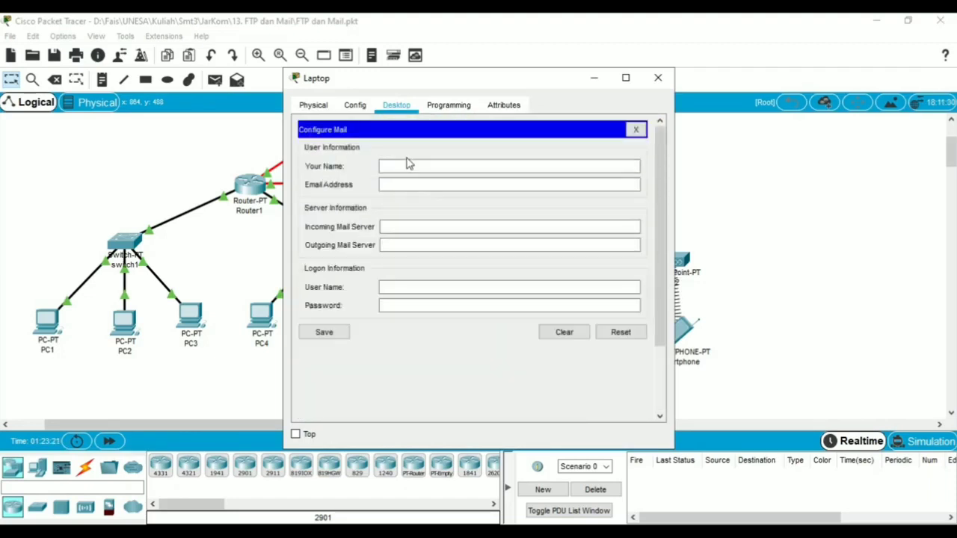
- Fill in the Laptop's mail user information with the name user2 and that account's email address
click(403, 166)
text(user2)
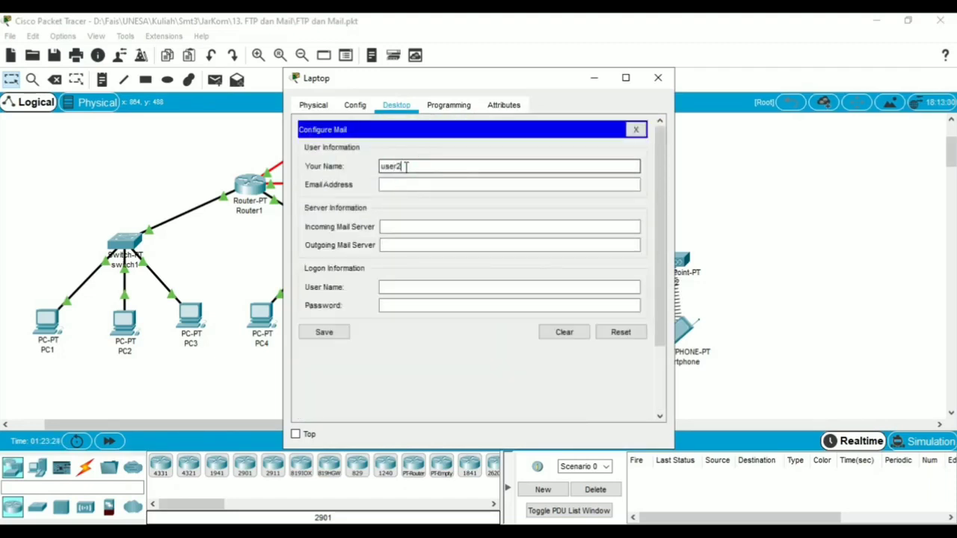
key(Tab)
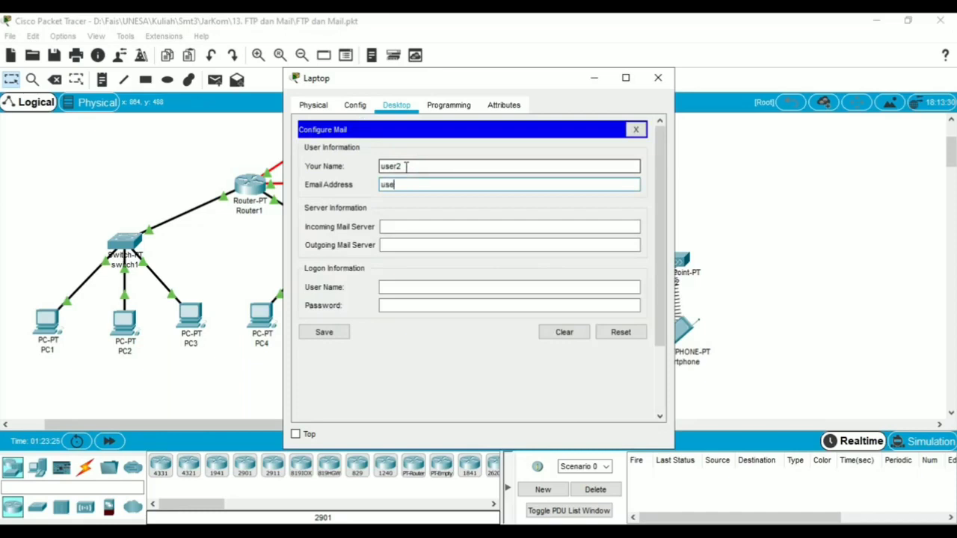
text(user2@mailku.com)
key(Tab)
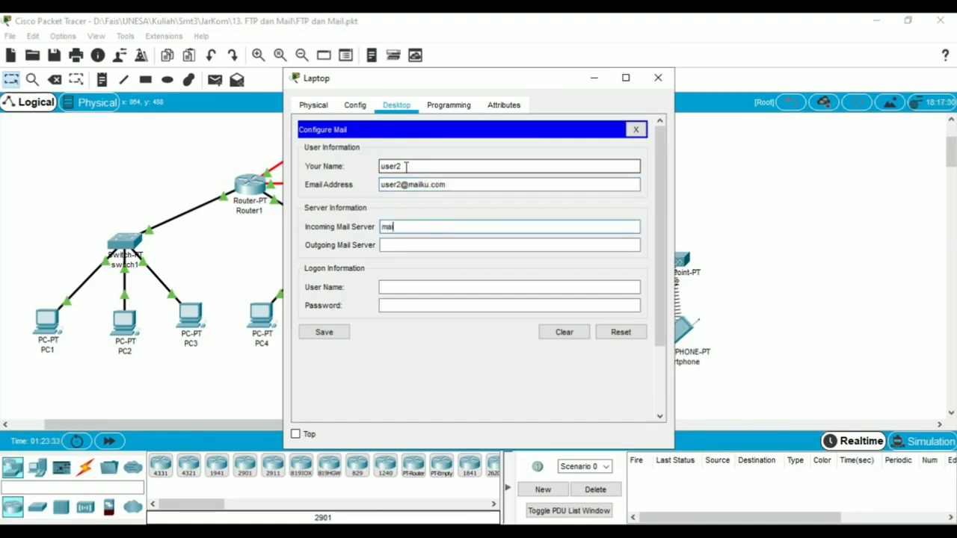
- Set both the incoming and outgoing mail servers on the Laptop to mailku.com
text(mailku.com)
key(ctrl+a)
key(ctrl+c)
key(Tab)
key(ctrl+v)
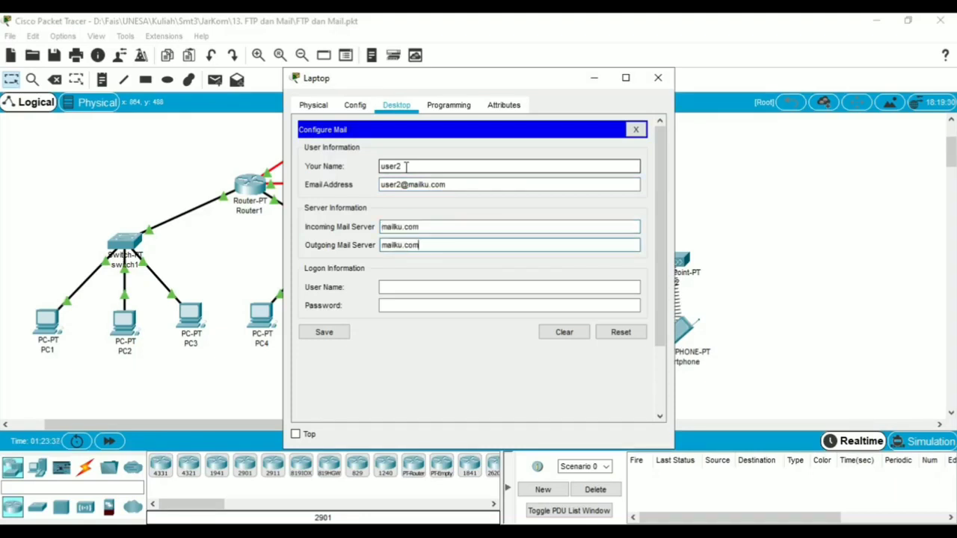
- Enter the logon user name user2 with its account password, save the Laptop's mail configuration and minimize its window
key(Tab)
text(use)
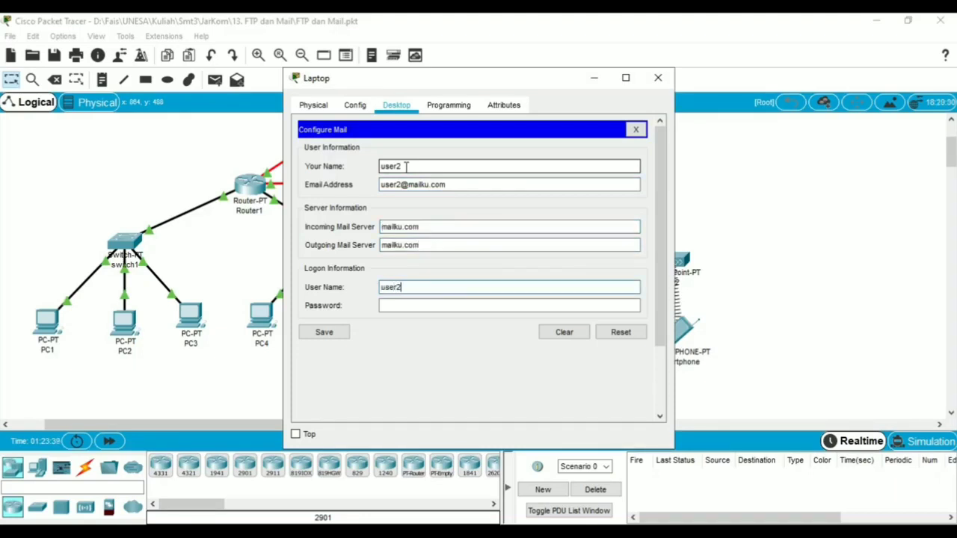
key(Tab)
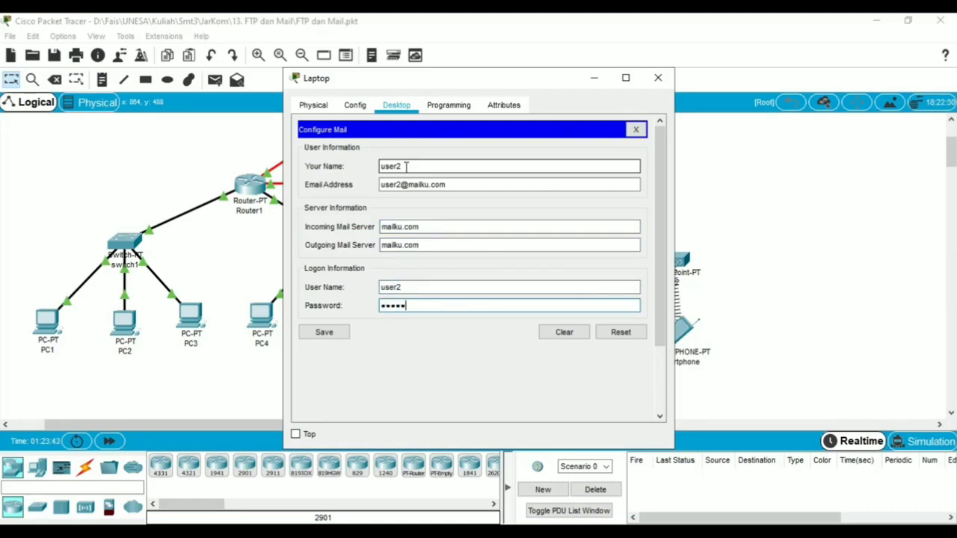
click(323, 332)
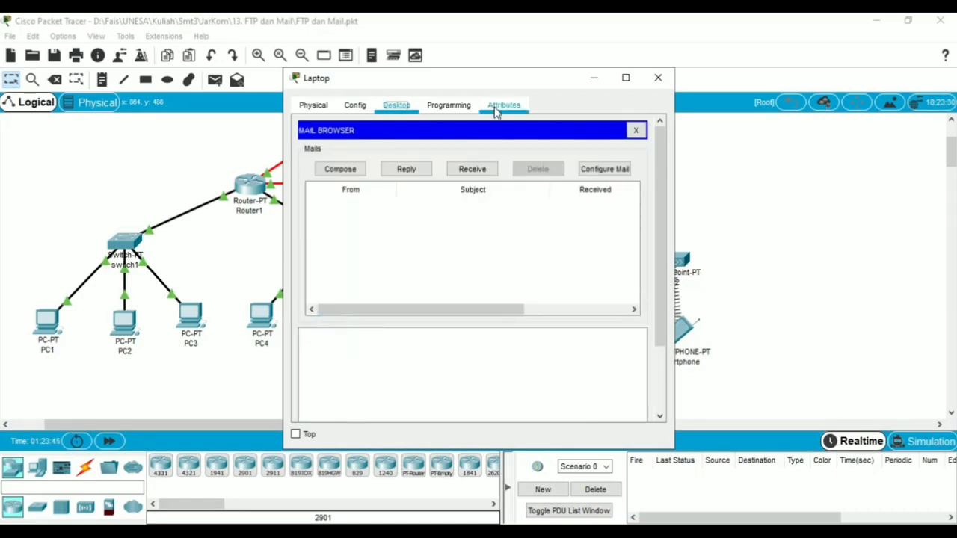
click(597, 80)
- Switch to the module PDF and examine the figure on sending email from PC1 and step 6 on receiving it
key(alt+Tab)
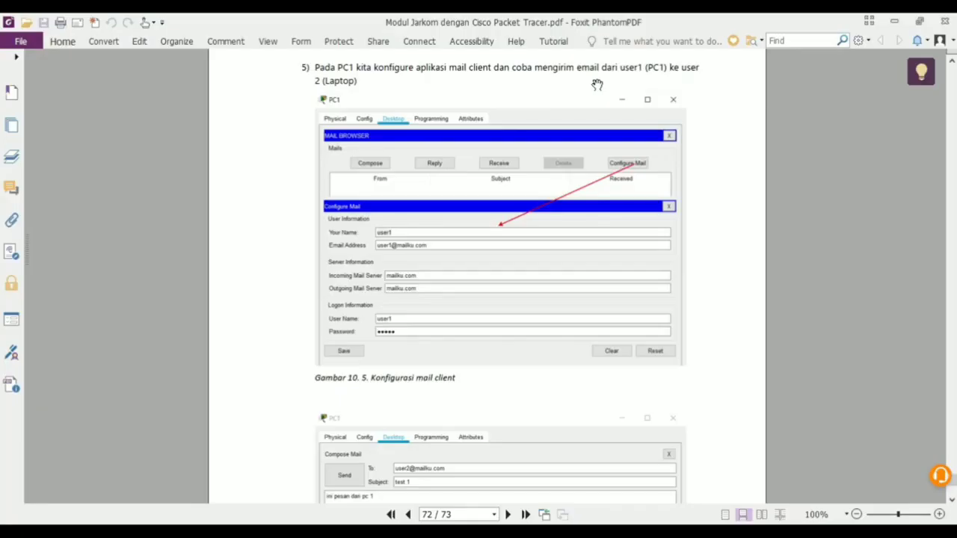
scroll(377, 237, down, 5)
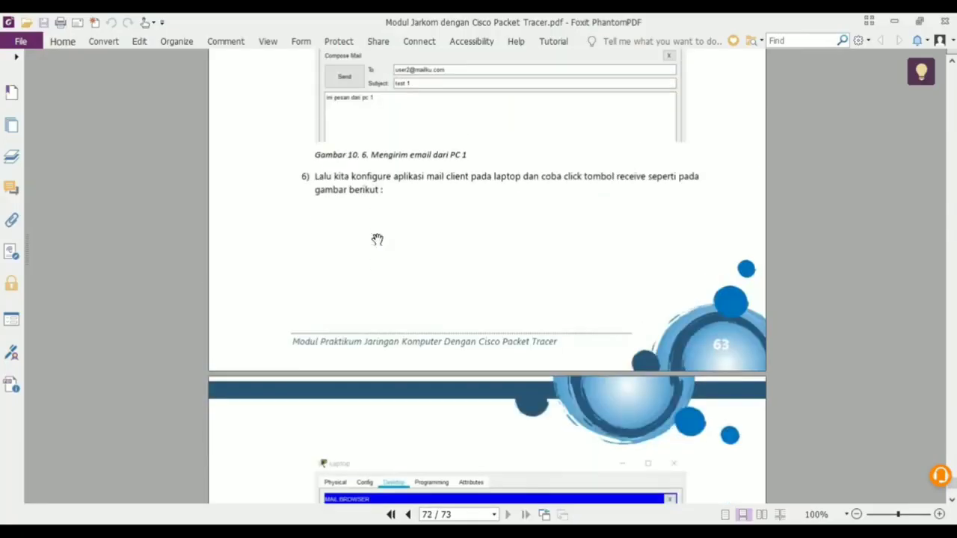
scroll(377, 239, up, 4)
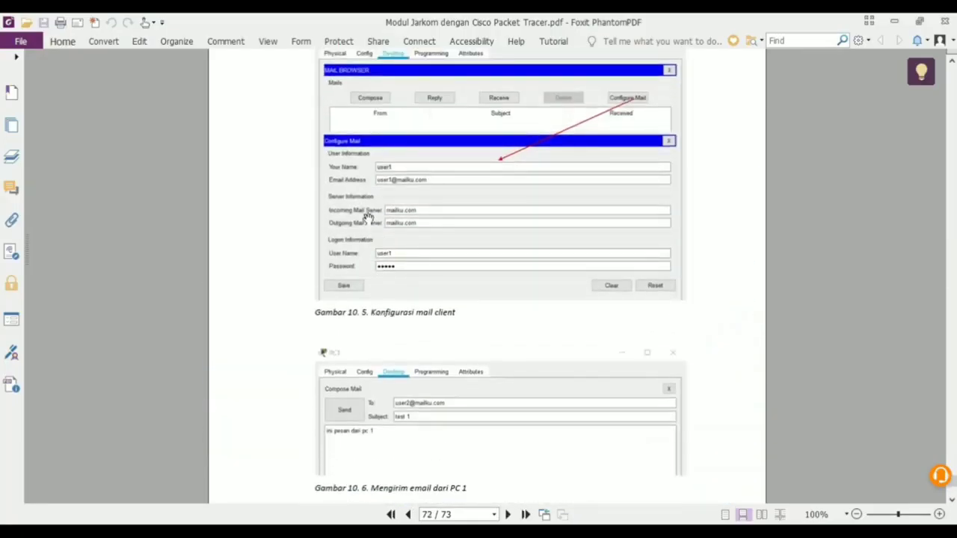
scroll(354, 341, down, 3)
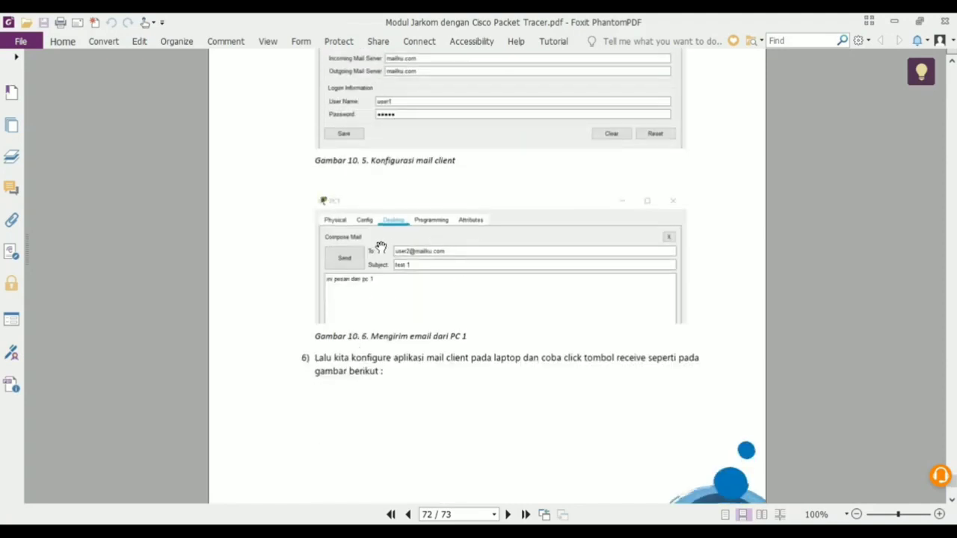
- Switch to Packet Tracer and compose a new mail on PC1 addressed to user2's email address
key(alt+Tab)
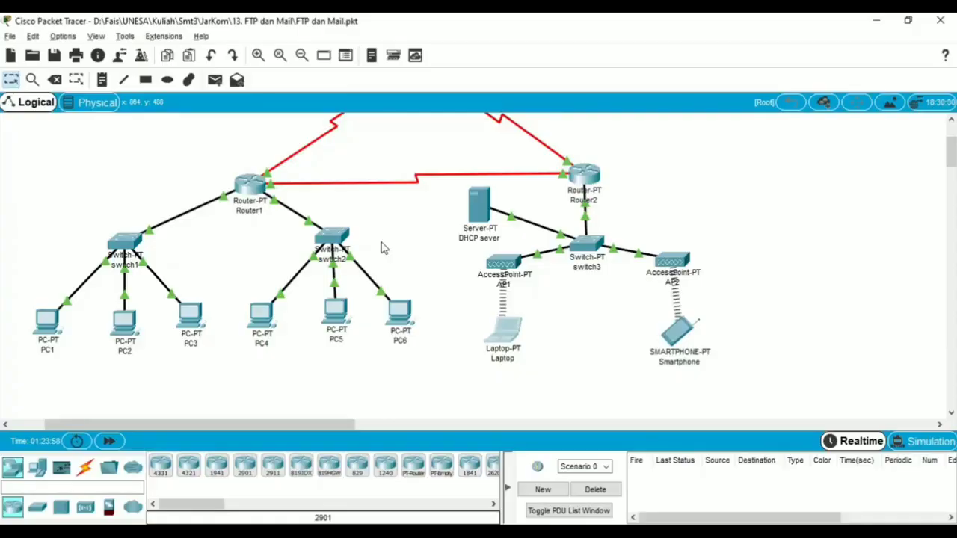
click(53, 327)
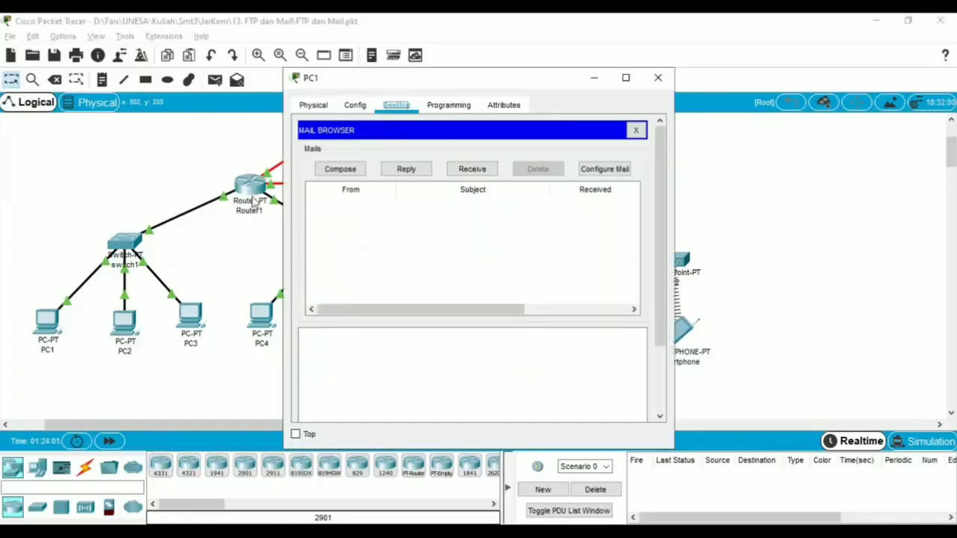
click(342, 169)
click(431, 154)
click(431, 151)
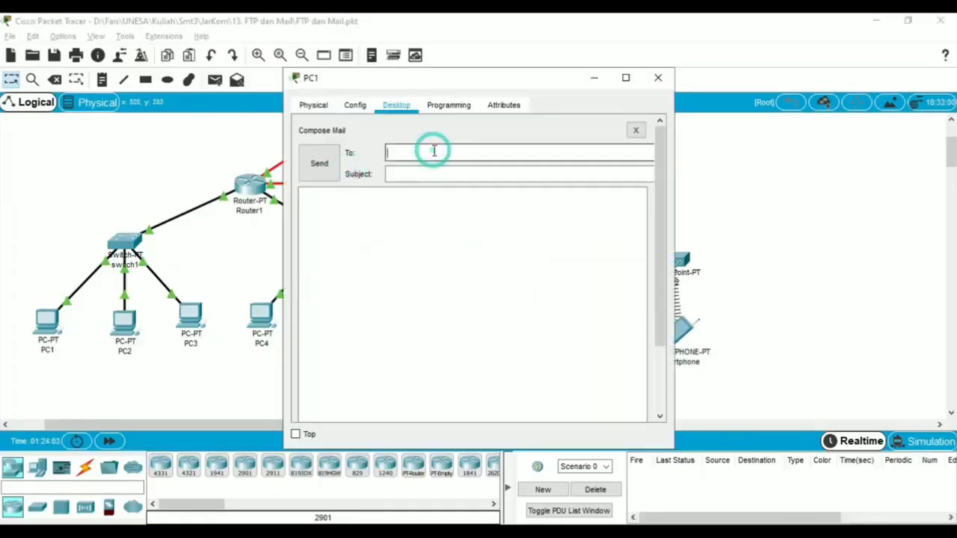
text(user2@)
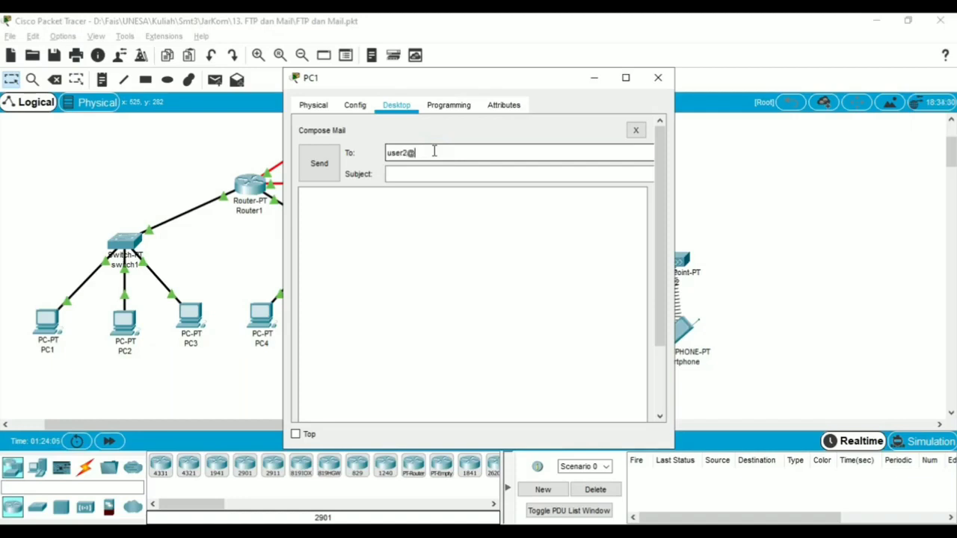
text(mail.com)
key(Tab)
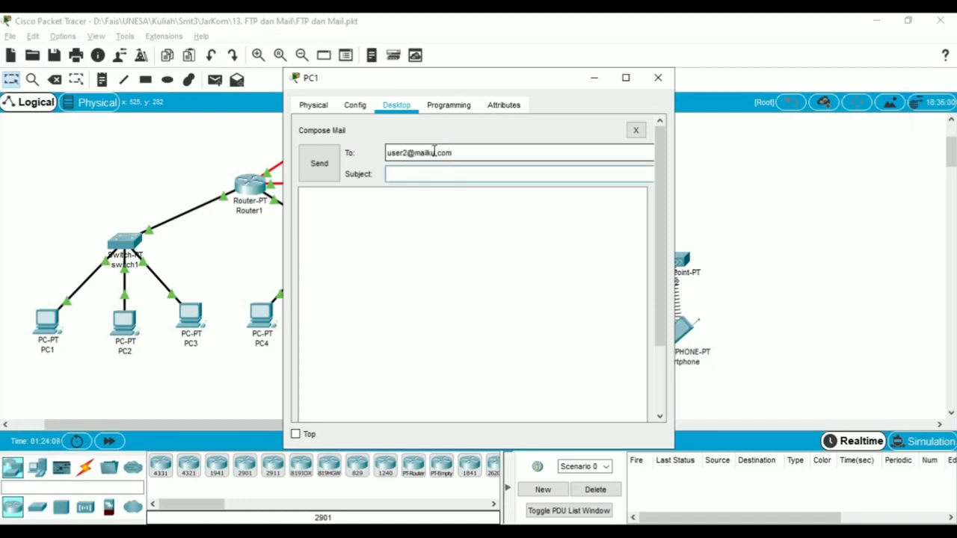
- Give the mail the subject "test 1" and the message "isi pesan dari pc", and send it
text(test 1)
key(Tab)
text(isi pe)
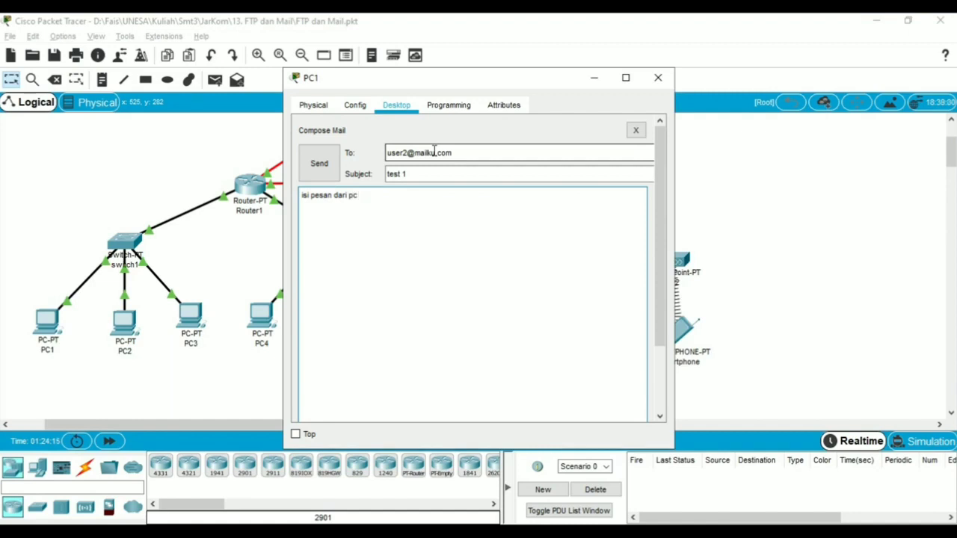
click(319, 163)
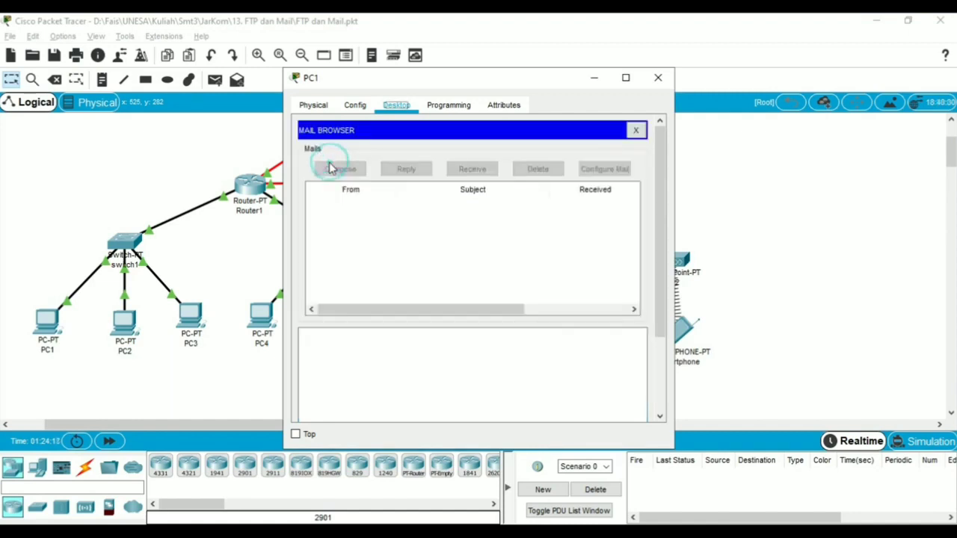
- Receive the mail on the Laptop and open the "test 1" message from user1 to read its content
click(493, 169)
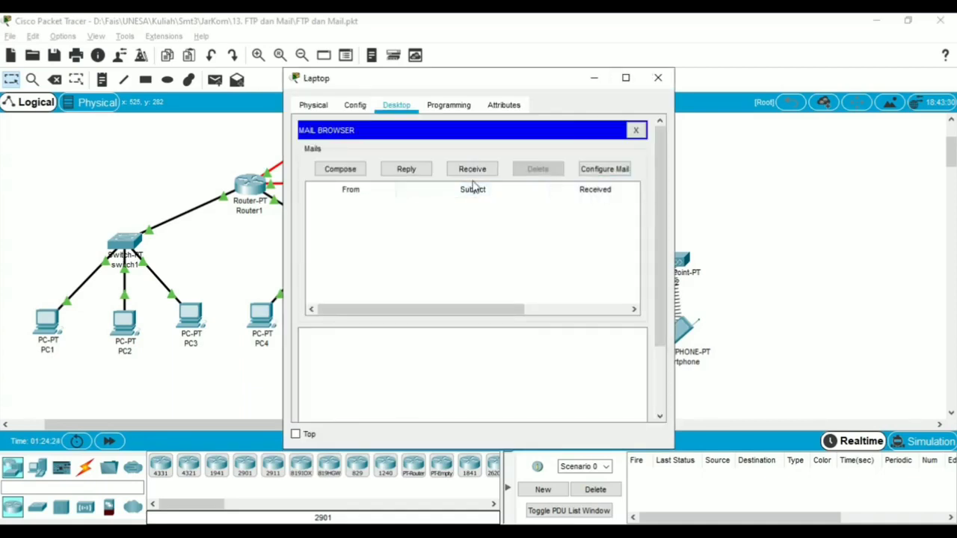
click(471, 170)
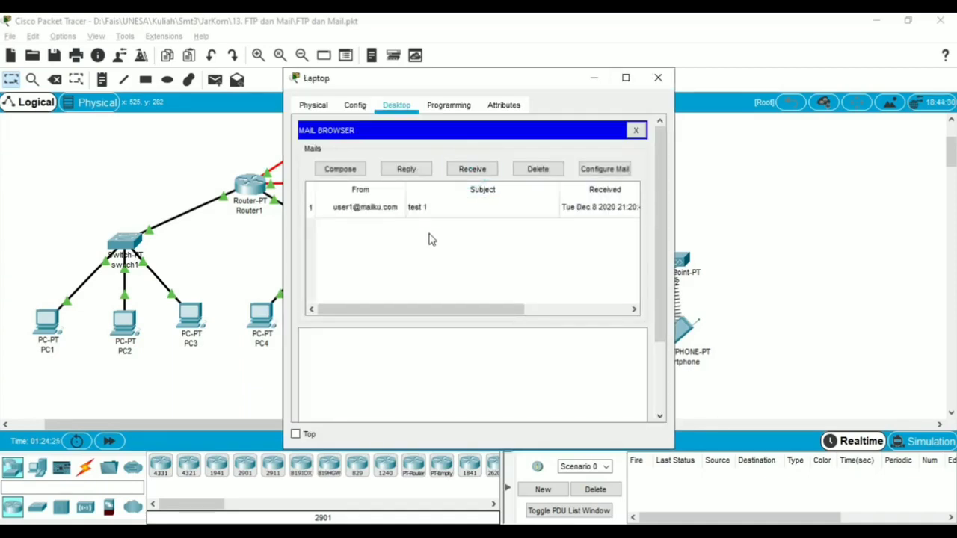
click(449, 218)
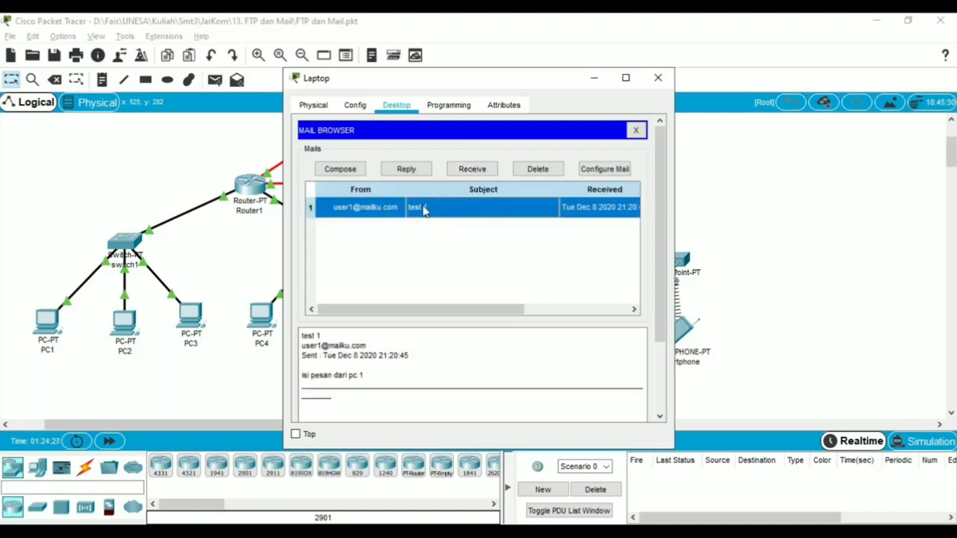
double_click(446, 214)
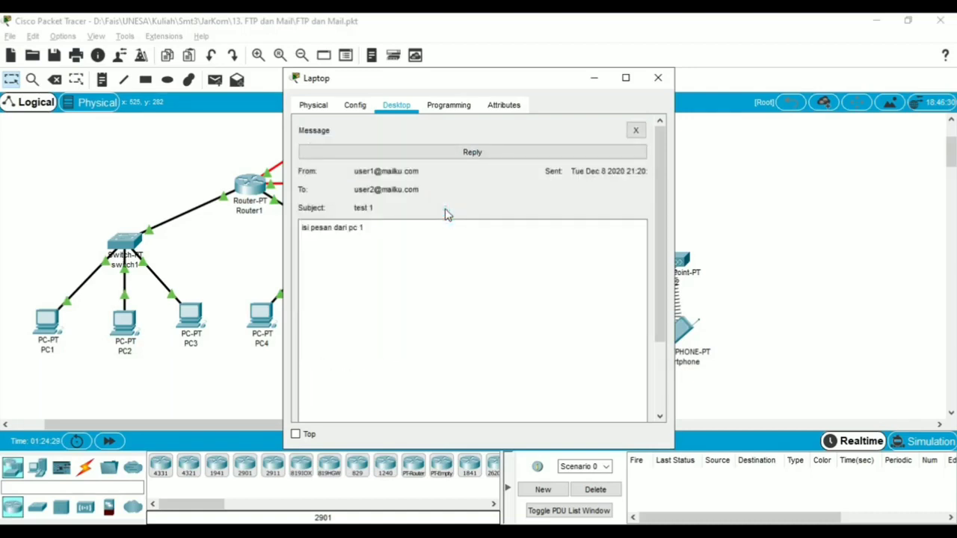
mouse_move(378, 230)
mouse_down()
mouse_move(306, 233)
mouse_move(378, 240)
mouse_up()
click(397, 240)
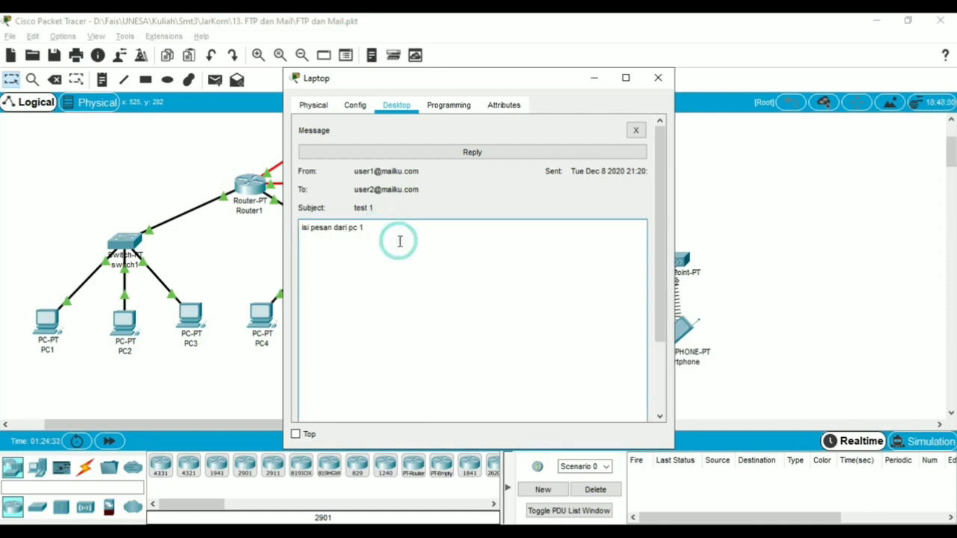
- Reply to the "test 1" mail with the message "ini adalah balasan dari user 2 / laptop" and send it
click(454, 154)
click(375, 215)
click(375, 215)
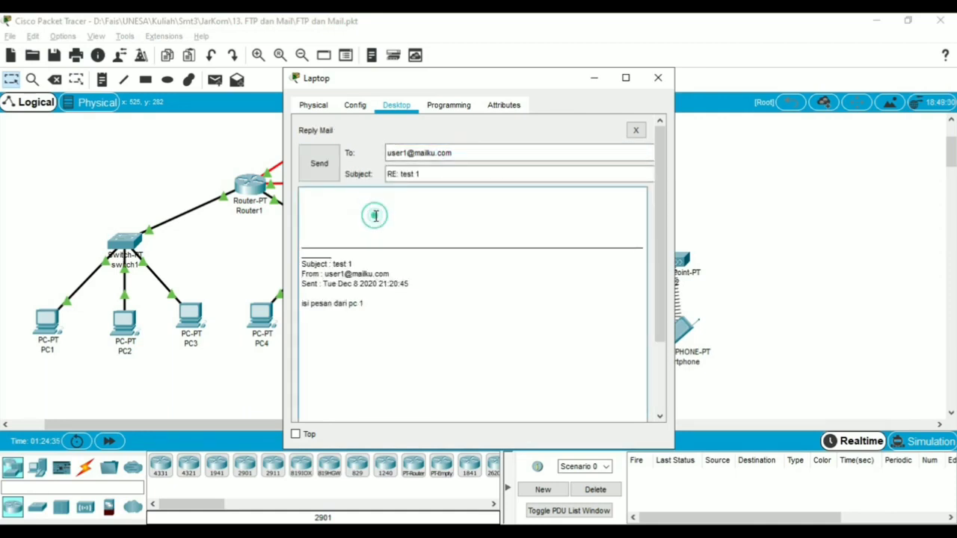
text(ini adalah )
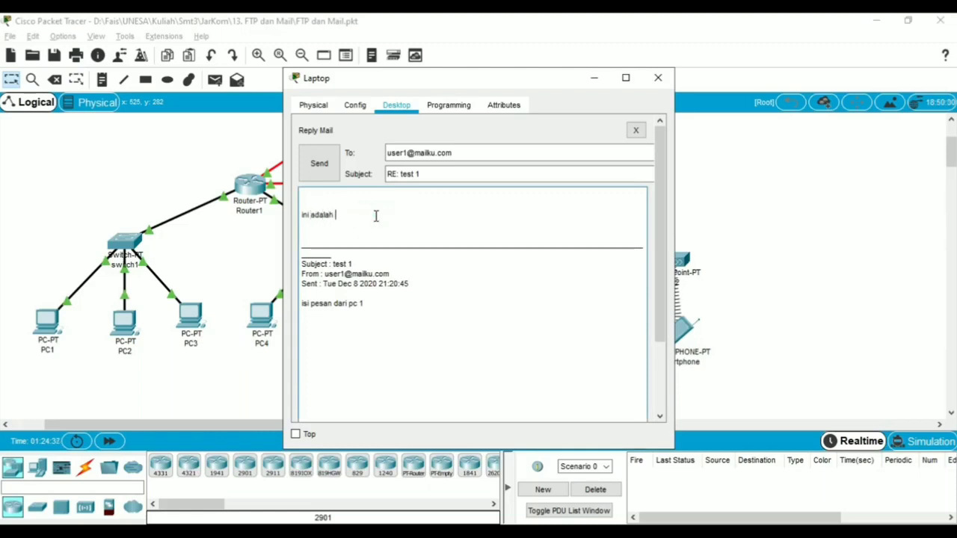
text(ba)
text(2)
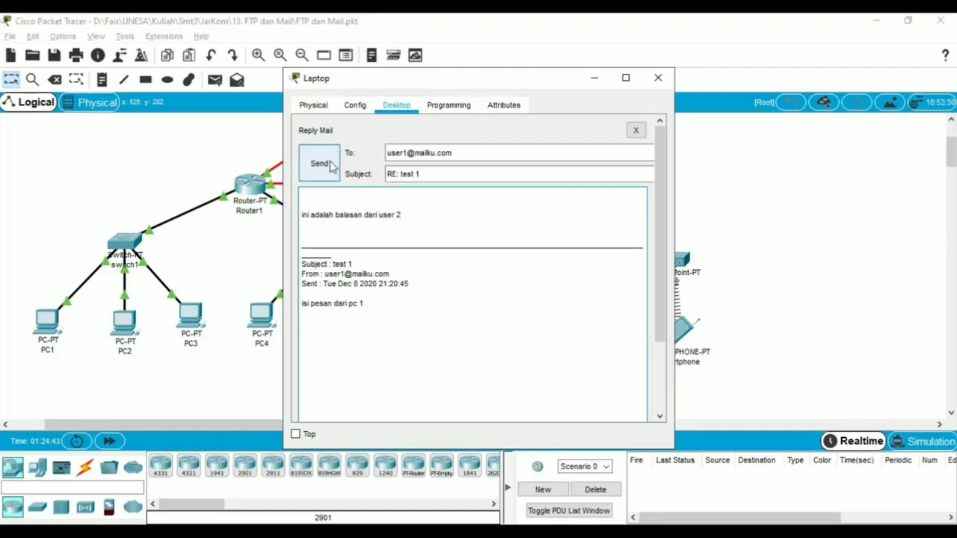
text( / laprto)
key(BackSpace)
key(BackSpace)
key(BackSpace)
text(top)
click(329, 164)
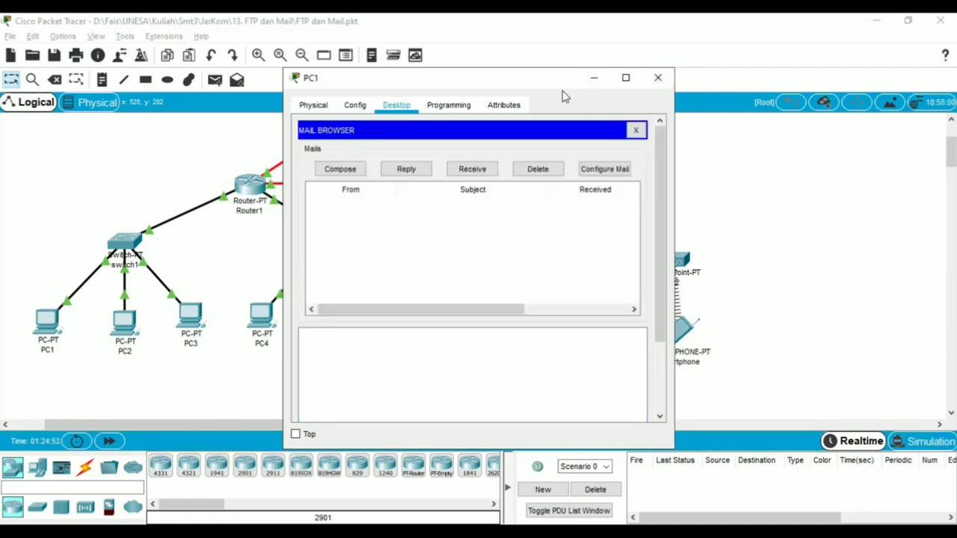
- Receive the mail on PC1 and open the "RE: test 1" message from user2 to read the reply text
click(492, 172)
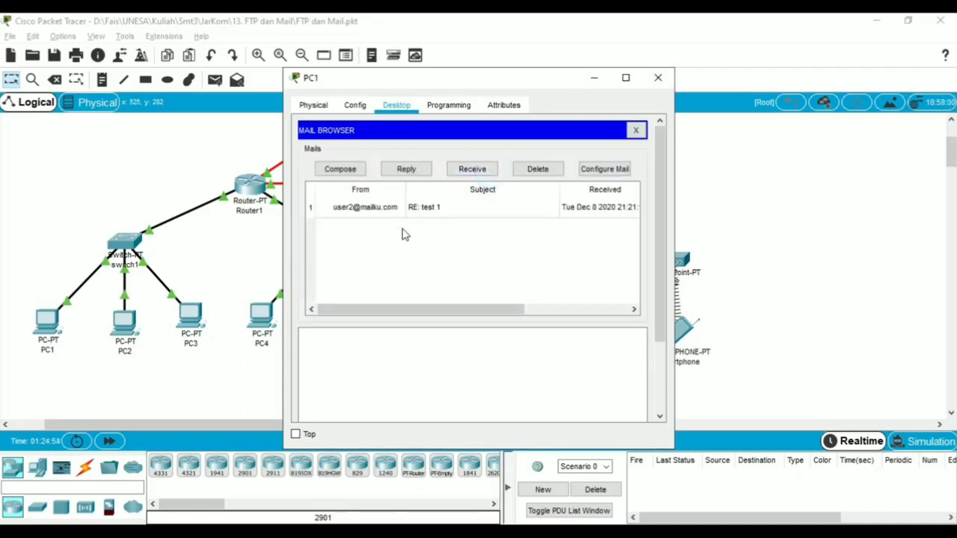
click(372, 207)
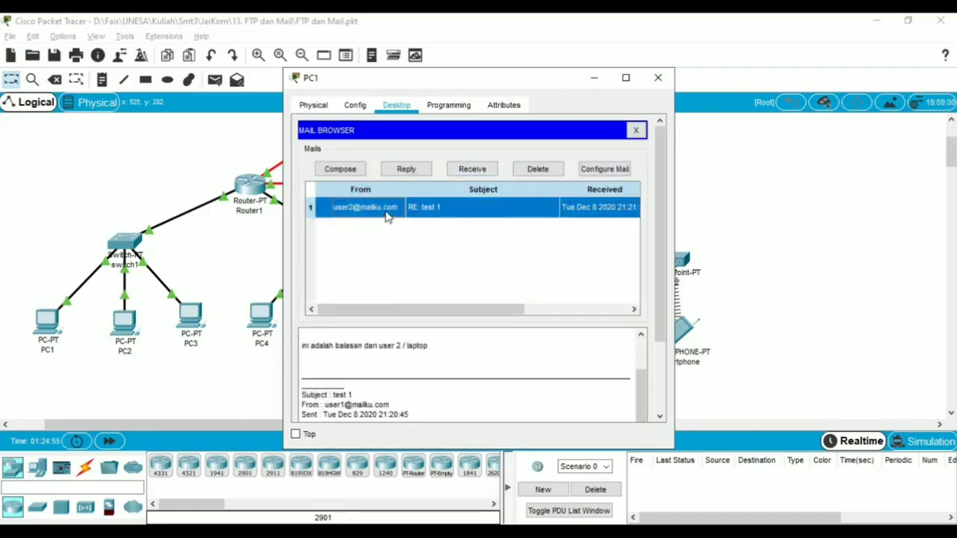
double_click(389, 211)
click(431, 245)
drag(406, 249, 275, 247)
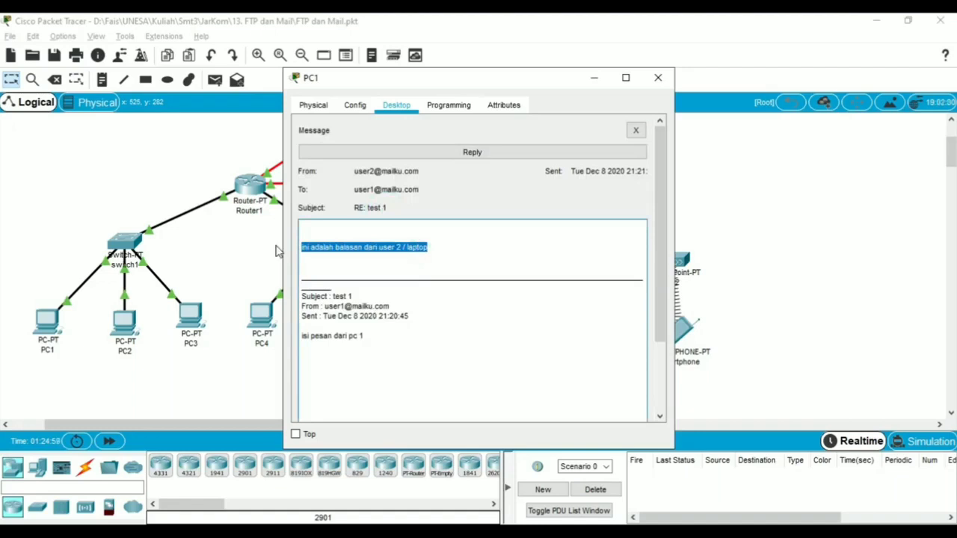
click(475, 252)
- Switch to the module PDF, check step 7 and the assignment section on its last page, and return to Packet Tracer
key(alt+Tab)
scroll(329, 363, down, 5)
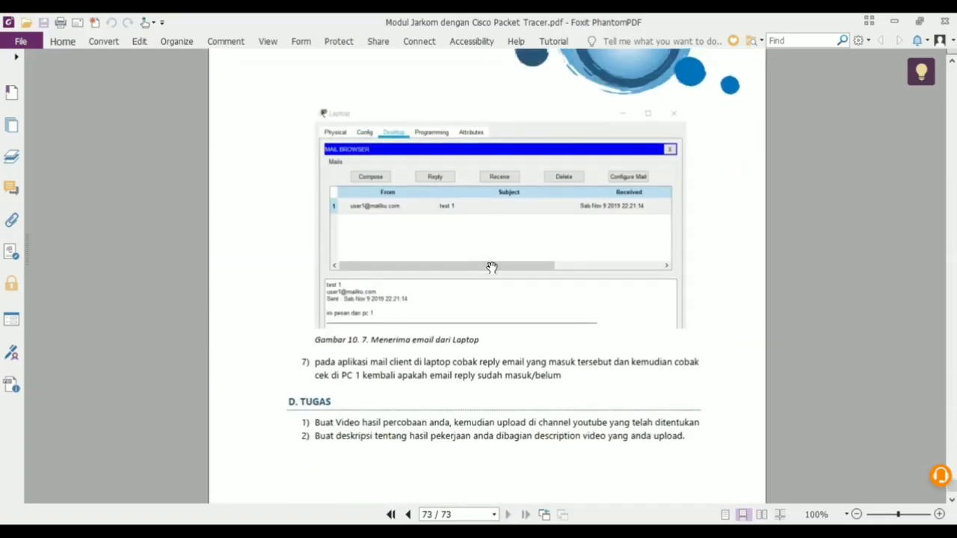
click(903, 16)
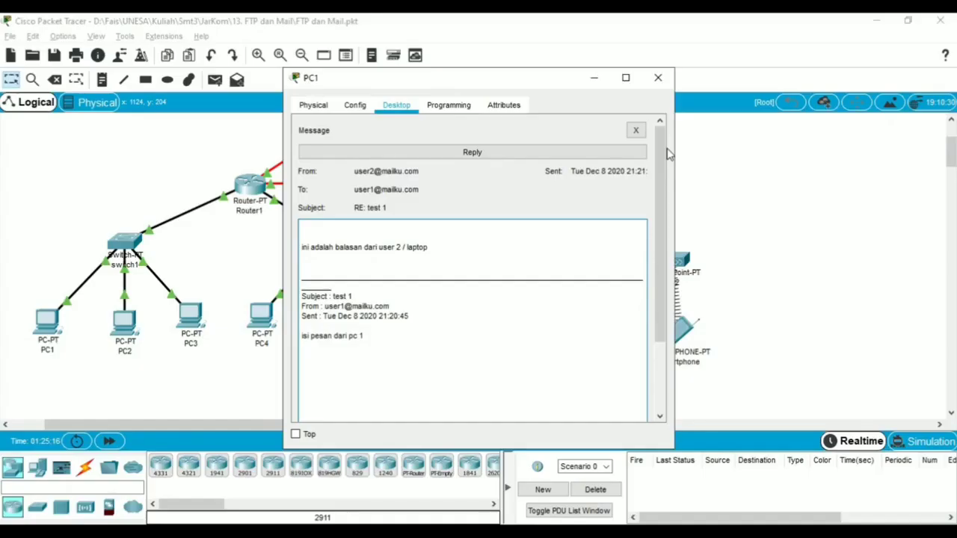